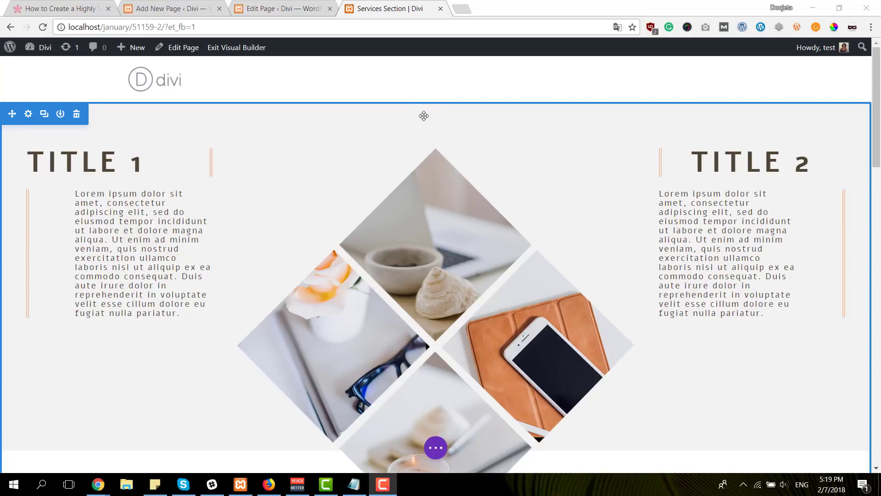
# Examine the finished services section in the desktop, tablet and phone previews
pyautogui.scroll(-5, 423, 116)
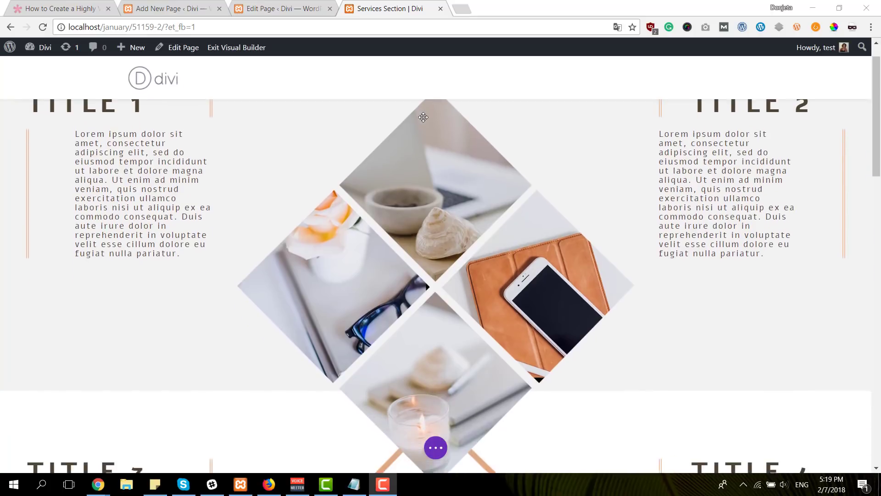
pyautogui.scroll(-2, 423, 119)
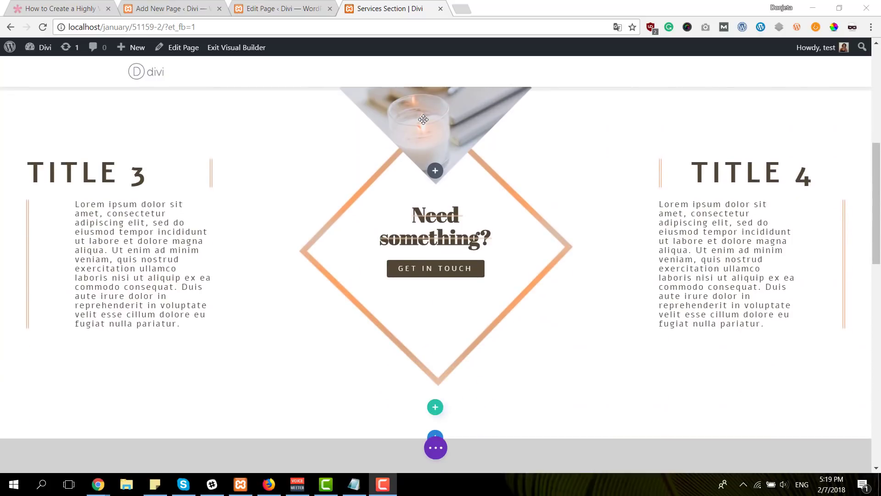
pyautogui.scroll(7, 433, 435)
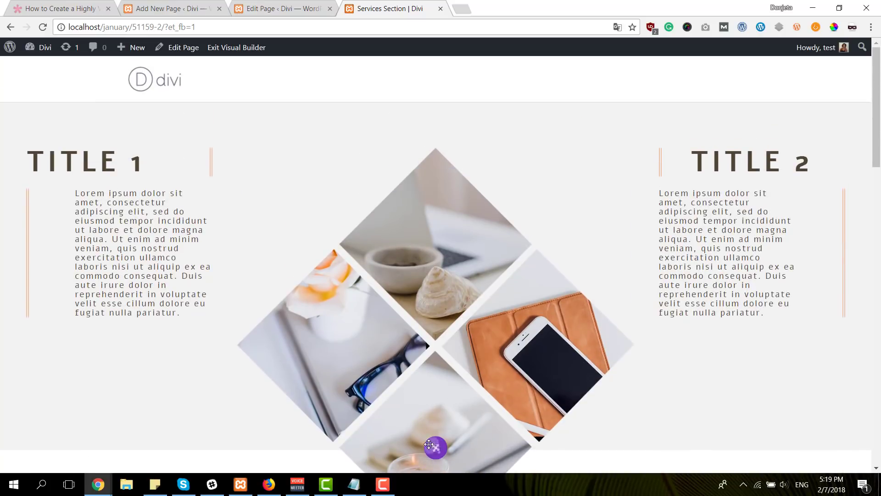
pyautogui.click(436, 446)
pyautogui.click(113, 448)
pyautogui.scroll(-10, 420, 193)
pyautogui.scroll(-8, 420, 198)
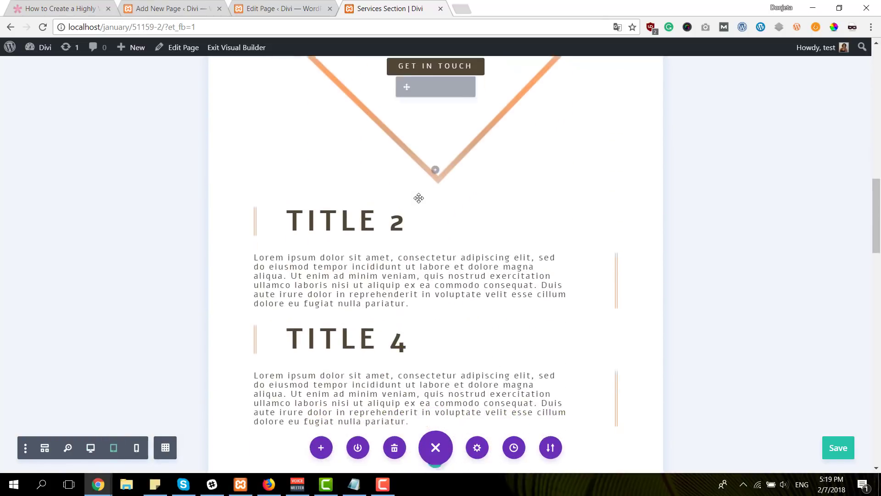
pyautogui.scroll(4, 124, 413)
pyautogui.click(136, 449)
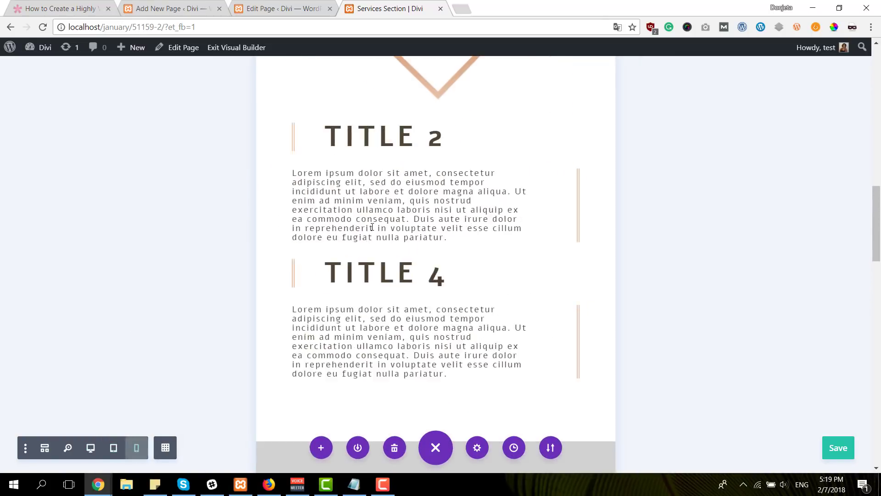
pyautogui.scroll(-5, 427, 238)
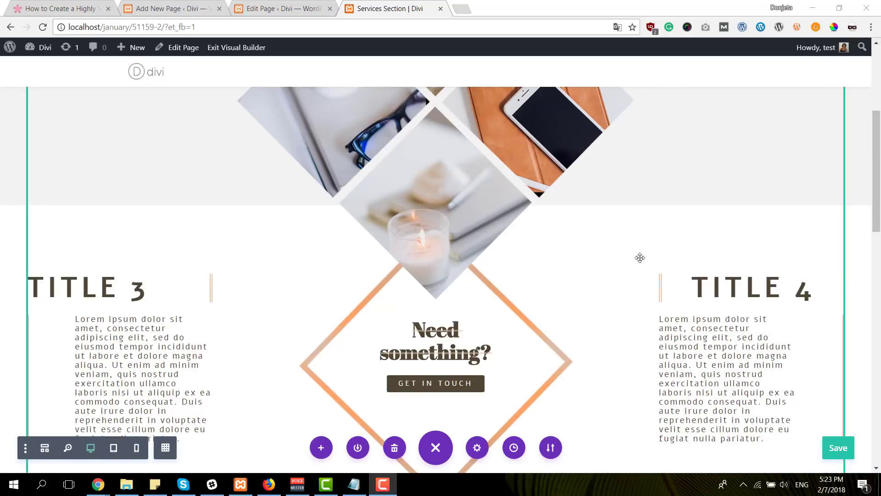
pyautogui.scroll(3, 503, 255)
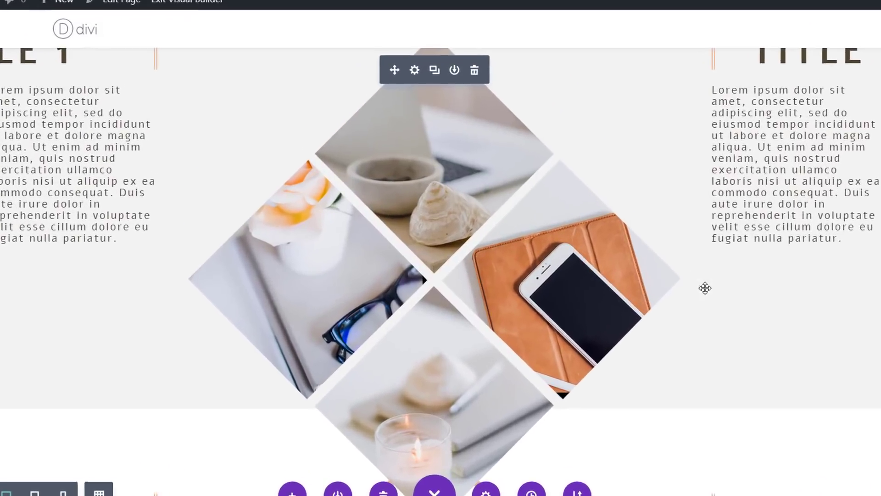
pyautogui.scroll(-5, 312, 187)
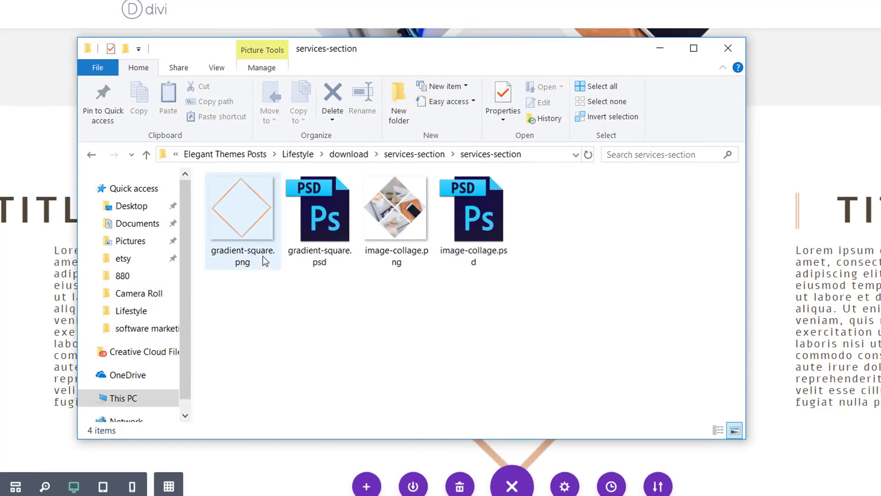
# Review the gradient-square and image-collage PNG and PSD files in the services-section folder, then return to the finished section
pyautogui.click(332, 244)
pyautogui.click(508, 227)
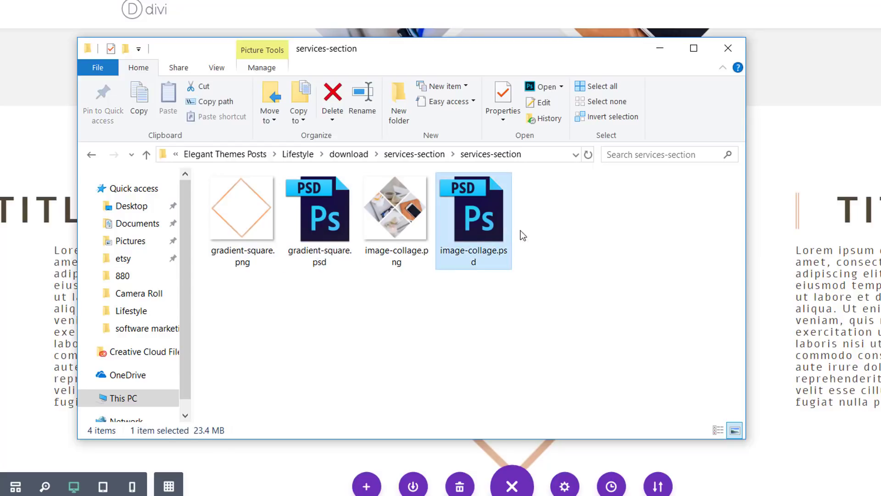
pyautogui.click(572, 294)
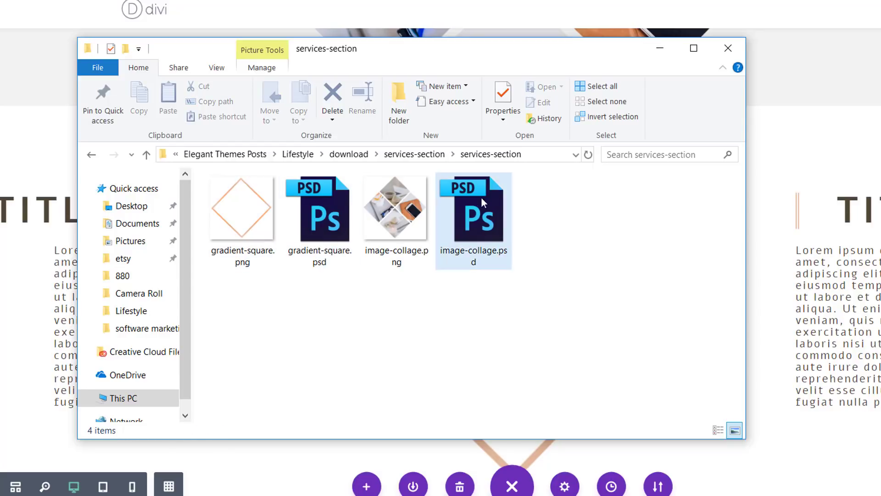
pyautogui.click(660, 48)
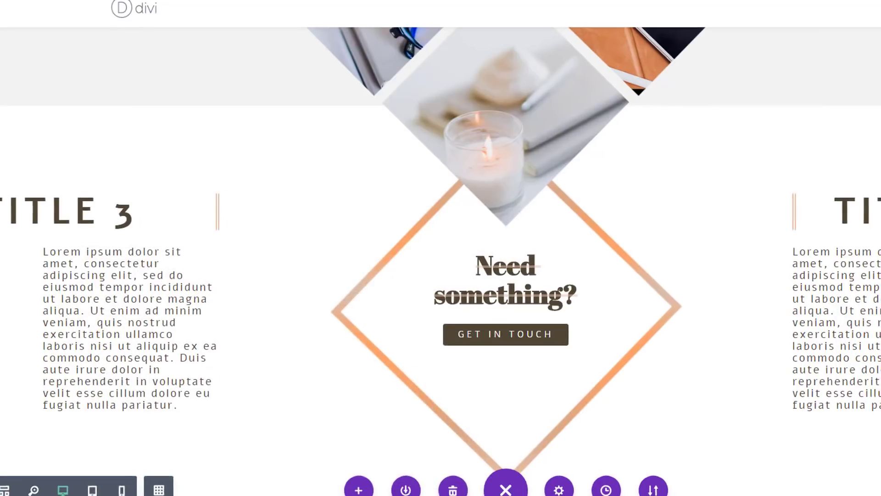
pyautogui.scroll(-12, 498, 167)
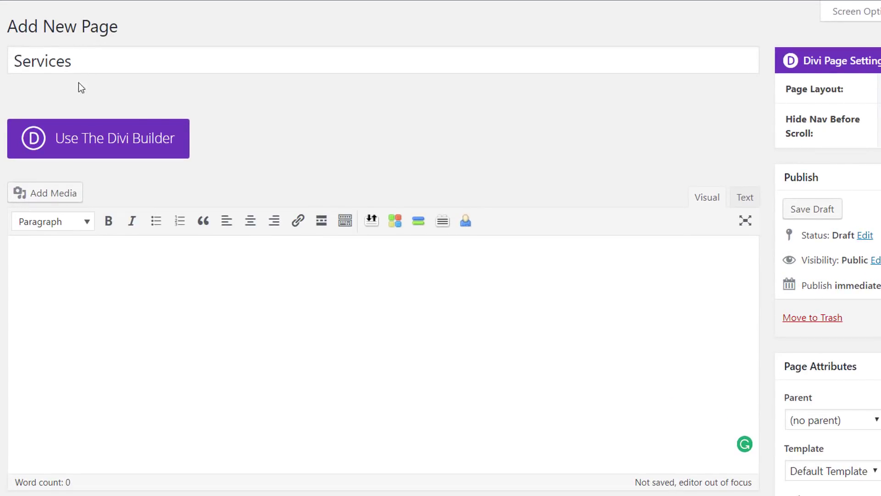
# Enable the Divi Builder for the new Services page and launch the Visual Builder
pyautogui.click(96, 139)
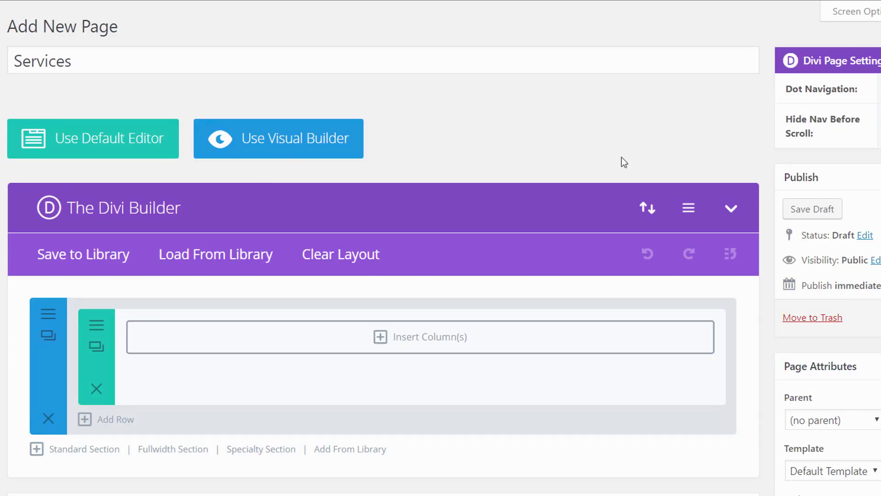
pyautogui.click(362, 139)
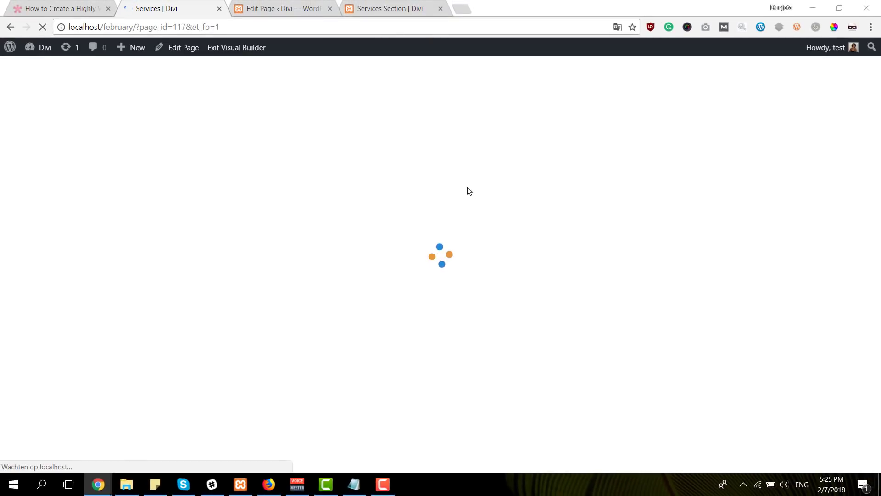
# Open the settings of the empty section and add a gradient background to it
pyautogui.moveTo(227, 128)
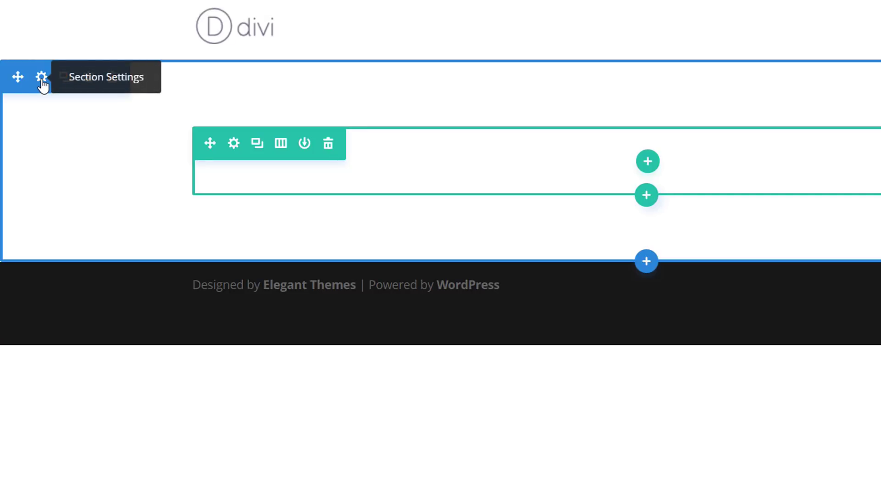
pyautogui.click(42, 82)
pyautogui.moveTo(238, 54); pyautogui.dragTo(685, 51)
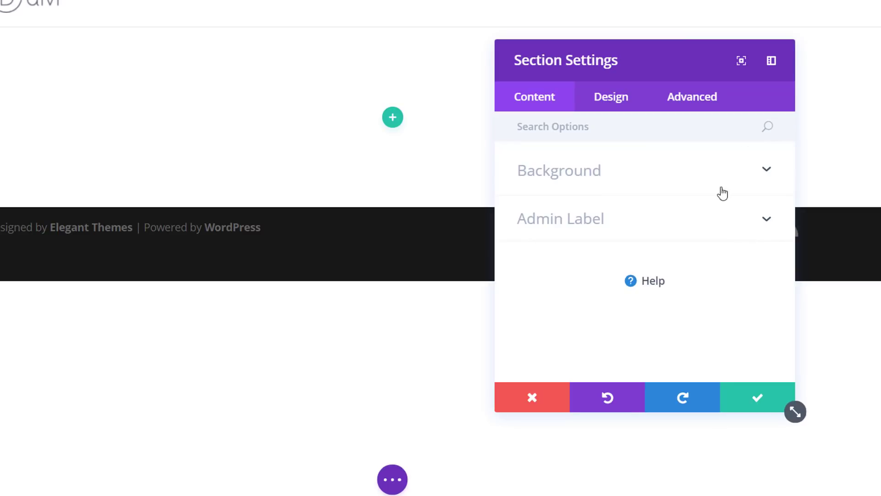
pyautogui.click(692, 176)
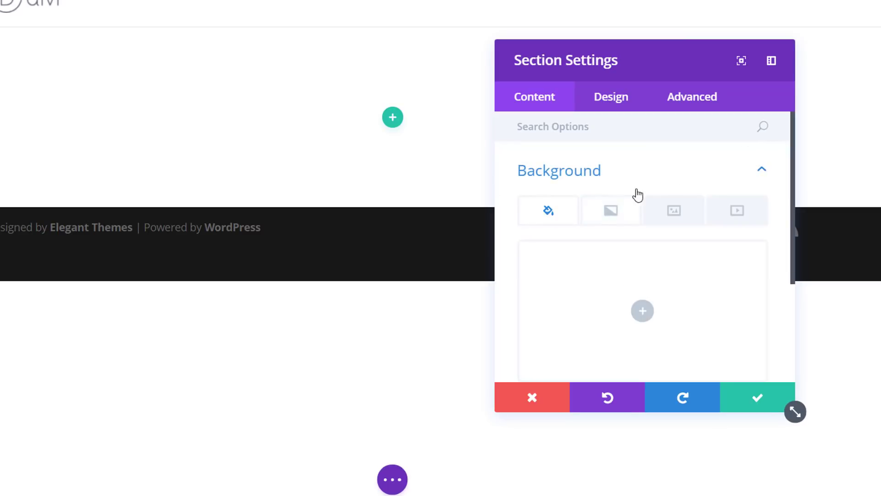
pyautogui.click(608, 219)
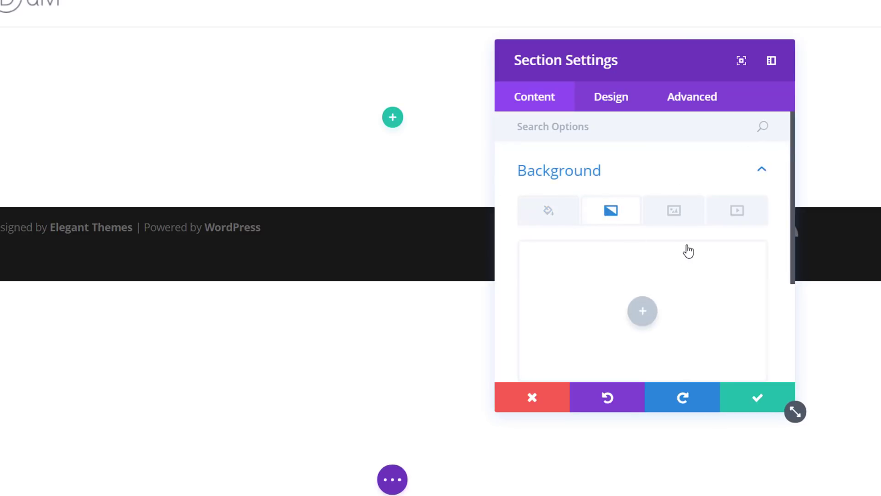
pyautogui.scroll(-2, 667, 225)
pyautogui.click(668, 223)
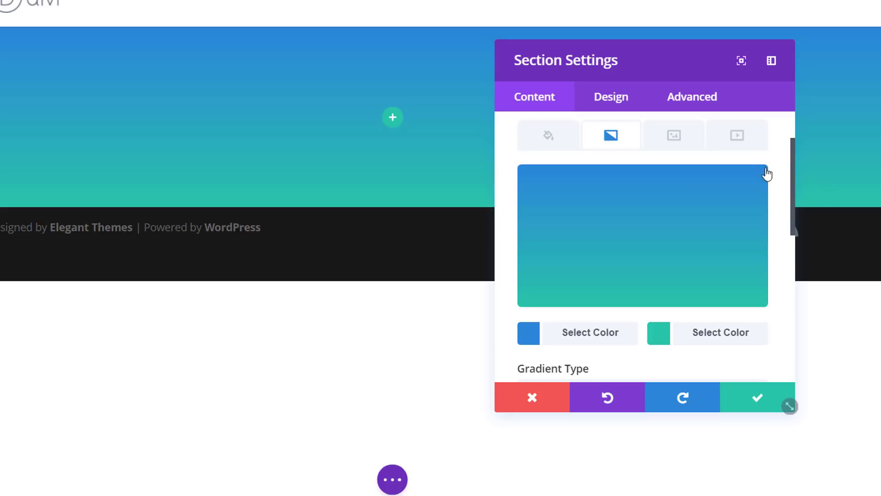
# Set the section gradient's first colour to #f3f3f3 and its second colour to #ffffff
pyautogui.click(580, 335)
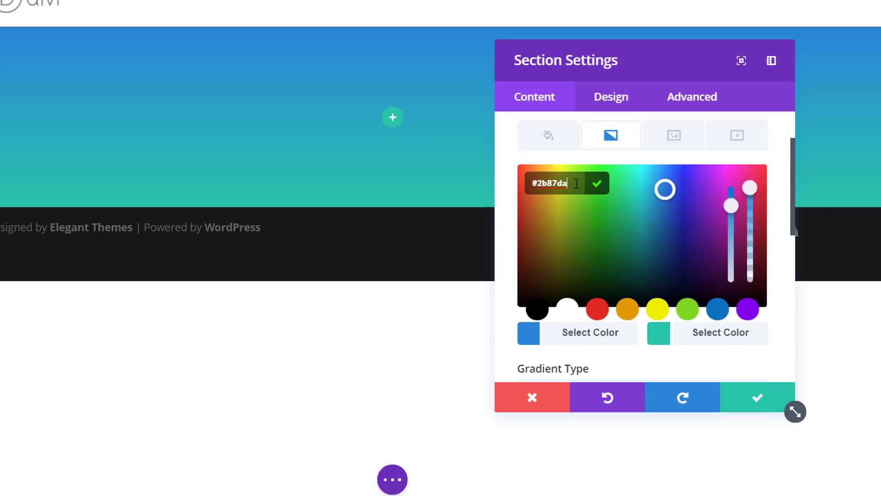
pyautogui.hotkey('ctrl', 'a')
pyautogui.write('#f3f3f3')
pyautogui.click(694, 334)
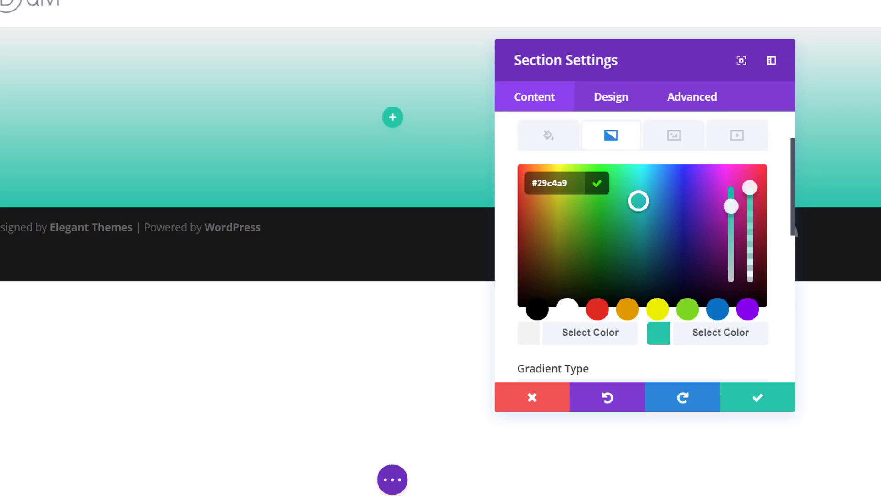
pyautogui.click(738, 338)
pyautogui.click(720, 333)
pyautogui.hotkey('ctrl', 'a')
pyautogui.write('#ffffff')
pyautogui.press('Escape')
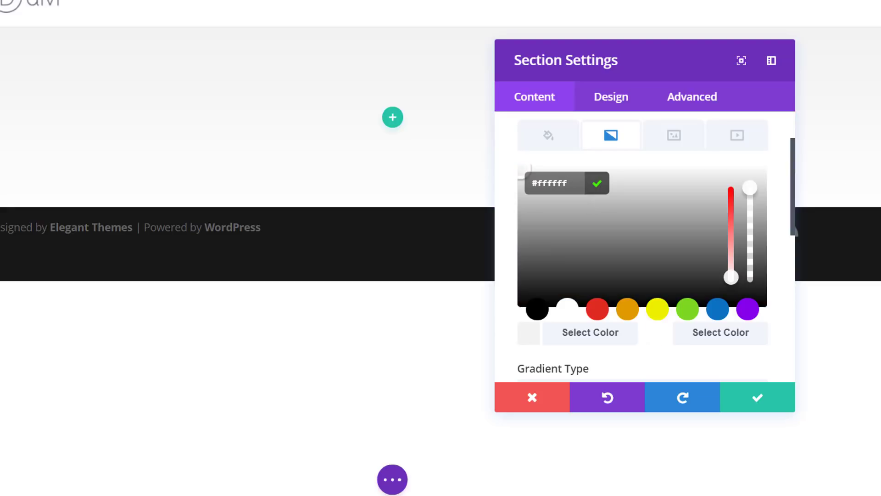
# Set the gradient's start and end positions to 50% and save the section settings
pyautogui.scroll(-3, 698, 327)
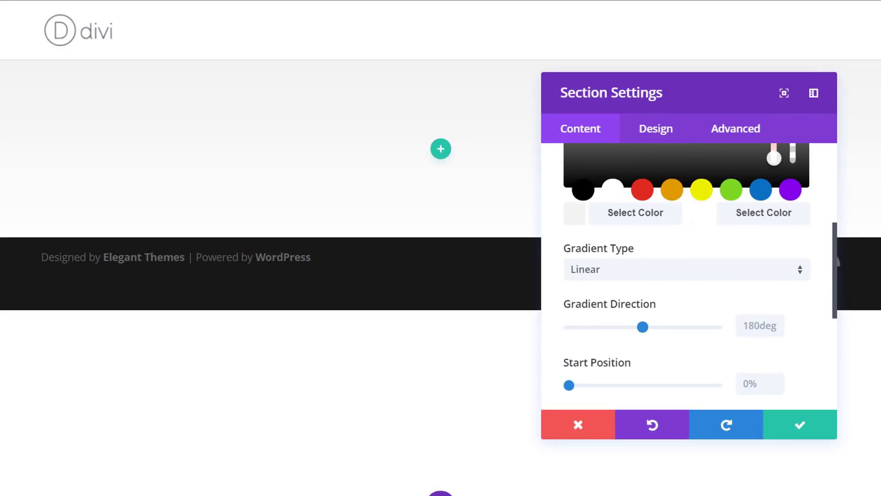
pyautogui.scroll(-3, 654, 294)
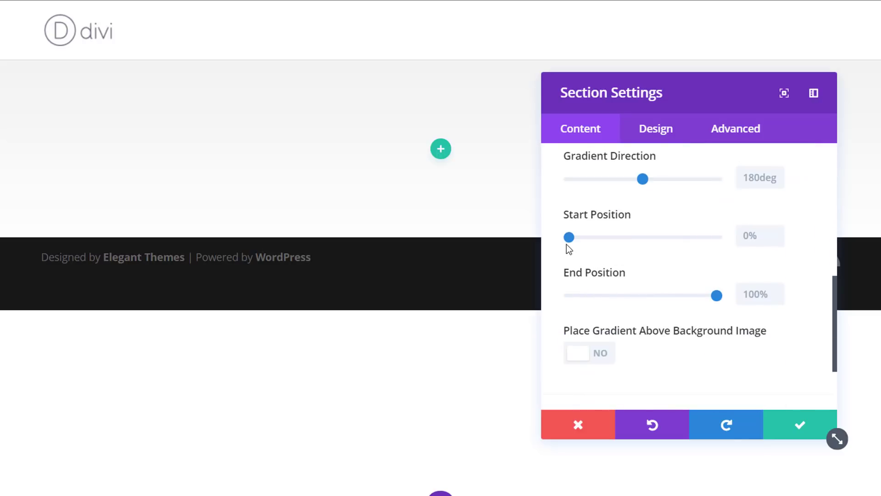
pyautogui.moveTo(568, 239); pyautogui.dragTo(646, 235)
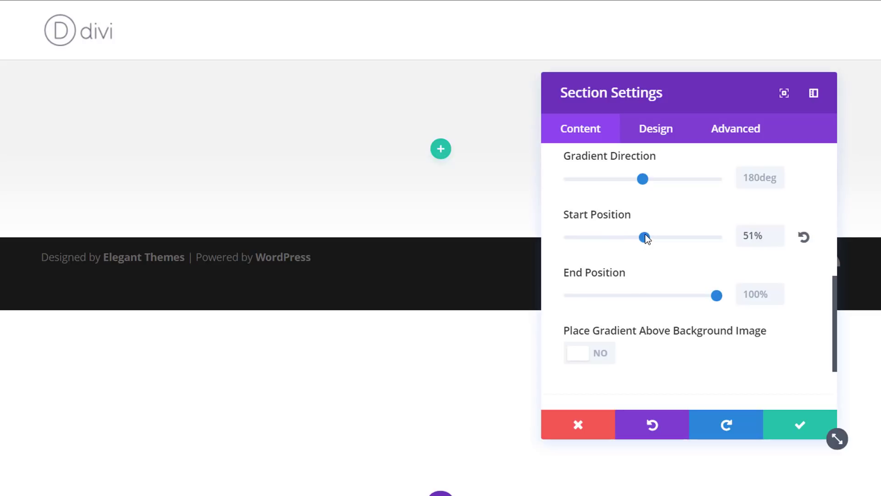
pyautogui.click(753, 236)
pyautogui.write('0')
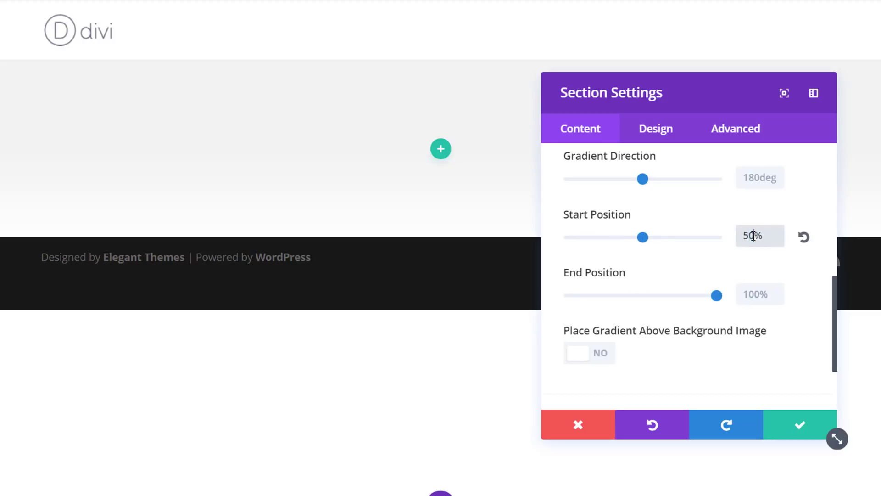
pyautogui.click(761, 286)
pyautogui.write('50')
pyautogui.click(799, 284)
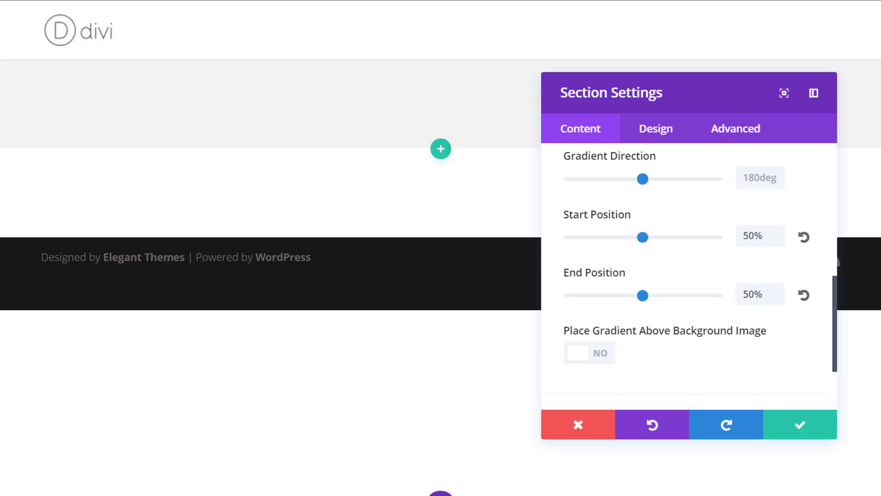
pyautogui.click(789, 437)
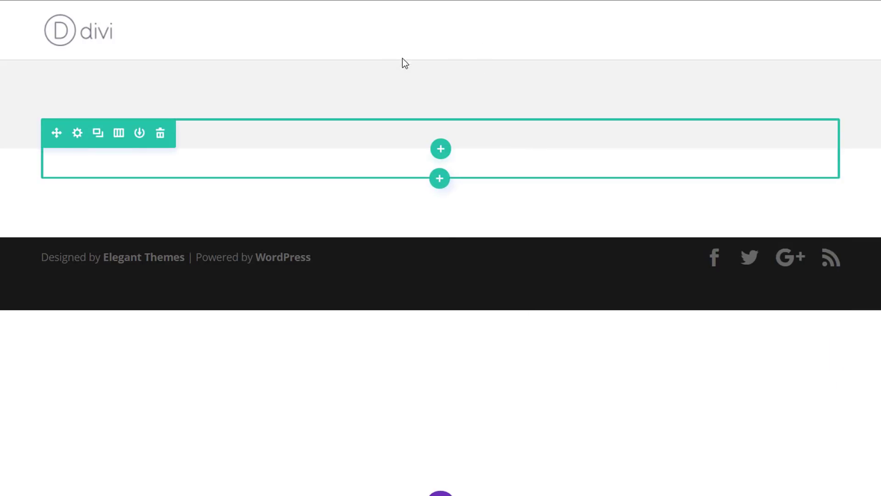
# Insert a three-column layout with a wide middle column into the row, without adding a module
pyautogui.click(440, 150)
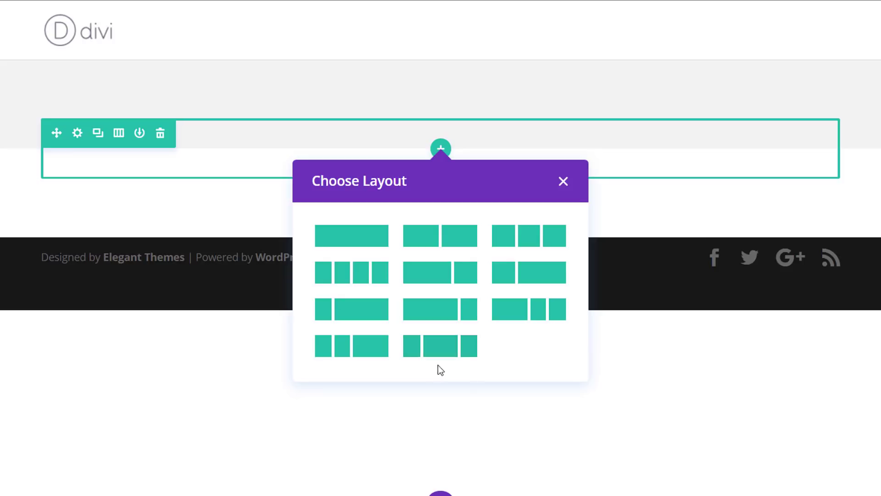
pyautogui.click(438, 351)
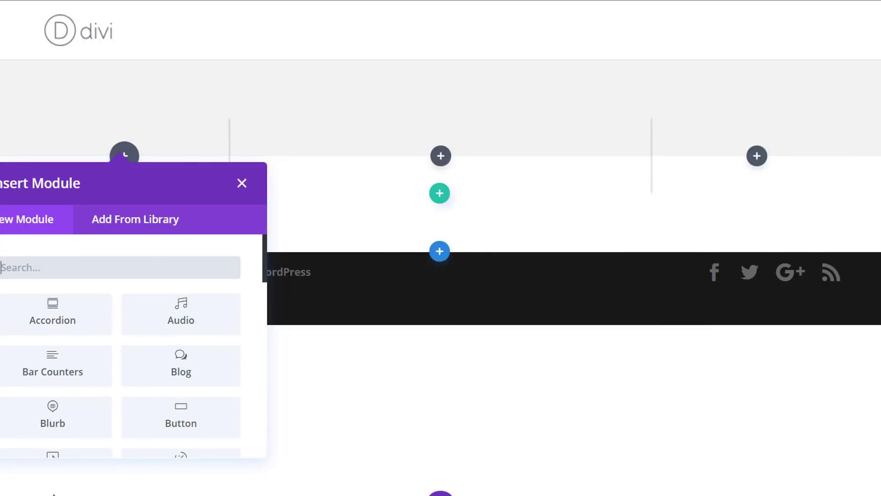
pyautogui.click(242, 183)
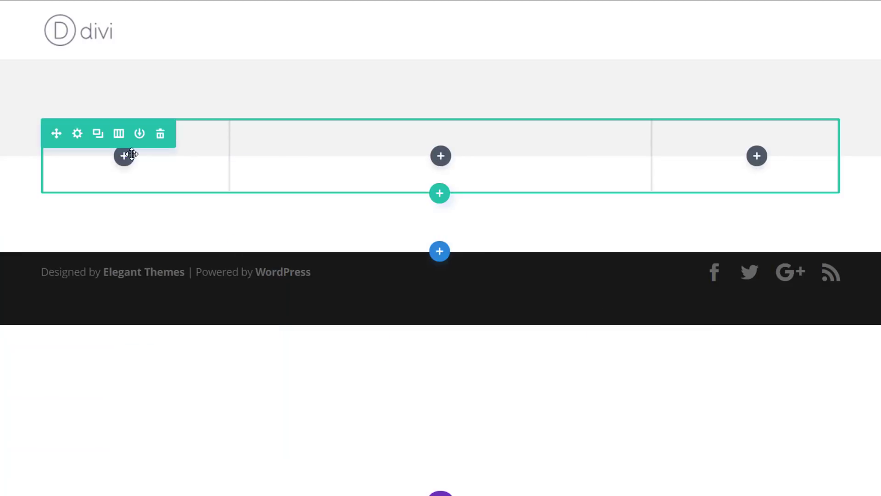
# Open the row's settings and set gradient-square.png from the media library as the column 2 background image
pyautogui.click(78, 135)
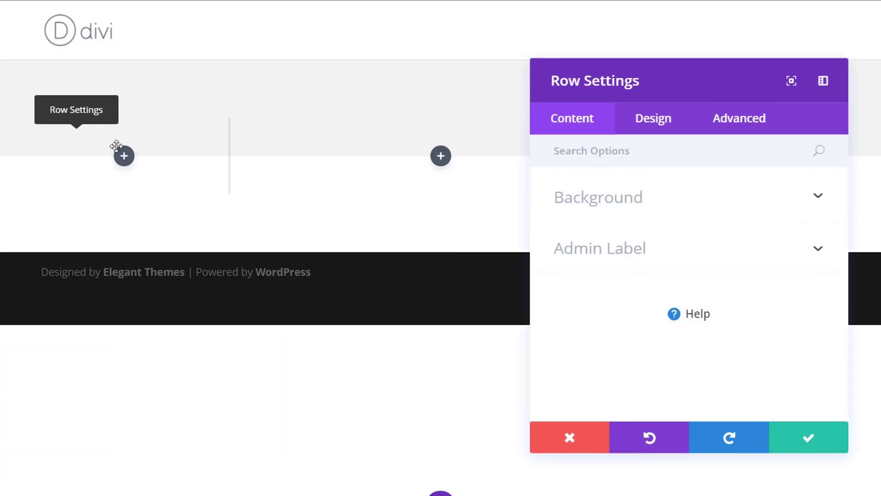
pyautogui.click(758, 200)
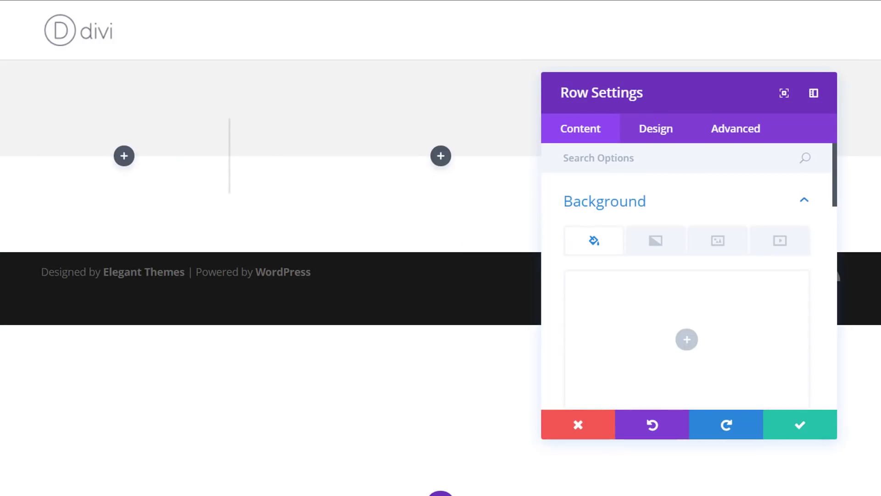
pyautogui.scroll(-9, 622, 326)
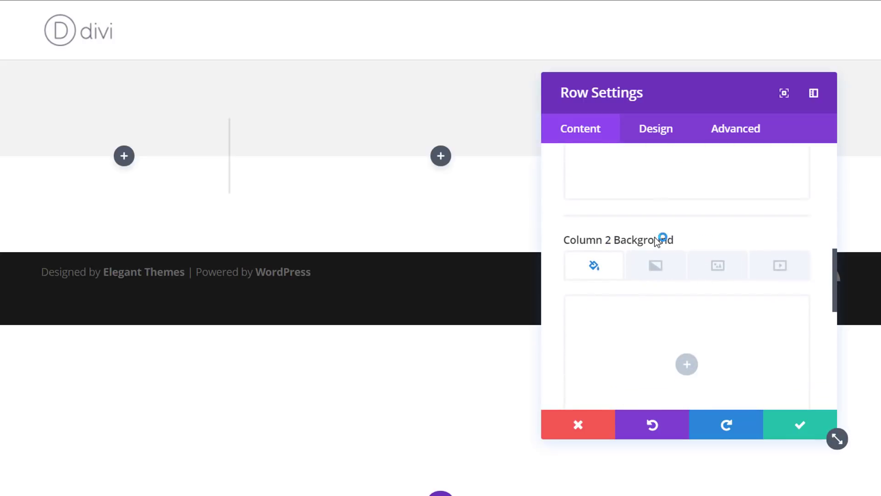
pyautogui.click(718, 264)
pyautogui.click(687, 364)
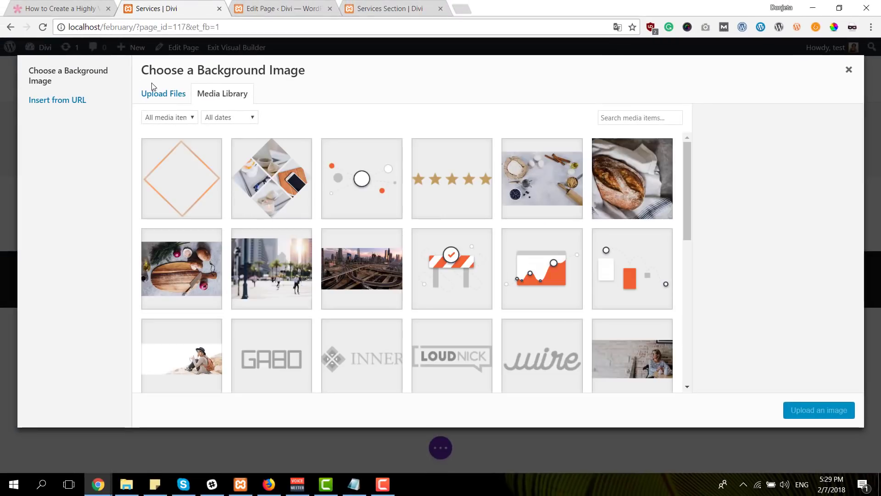
pyautogui.click(199, 183)
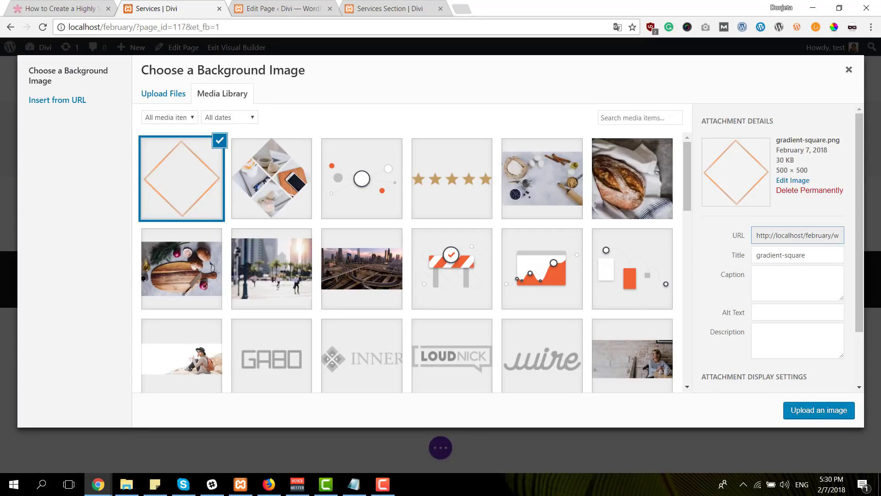
pyautogui.click(844, 411)
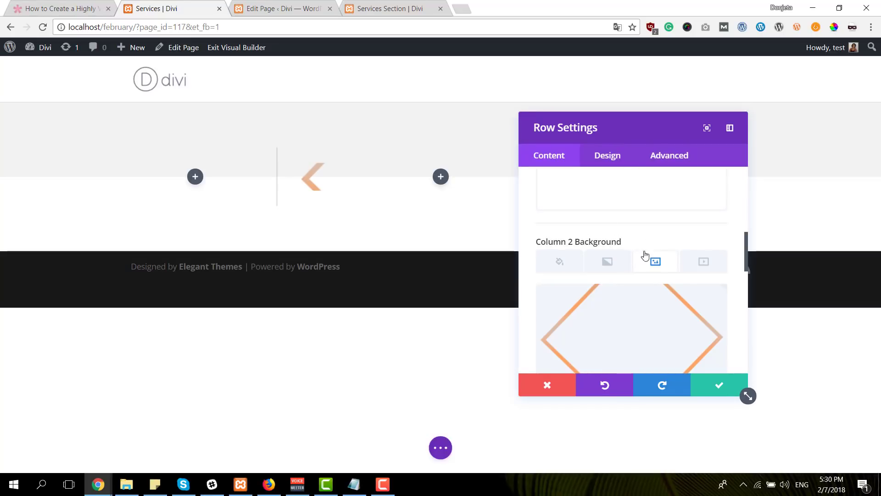
# Set the column 2 background image size to Actual Size and its position to Bottom Center
pyautogui.scroll(-3, 672, 267)
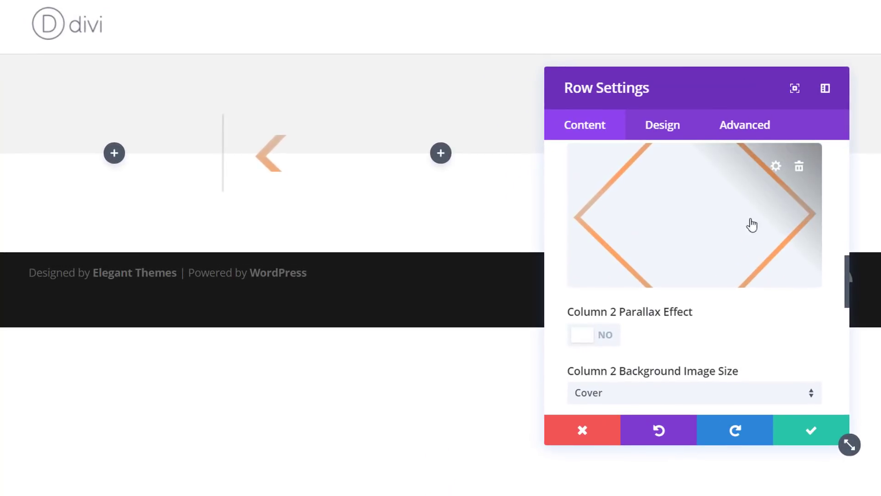
pyautogui.scroll(-5, 705, 231)
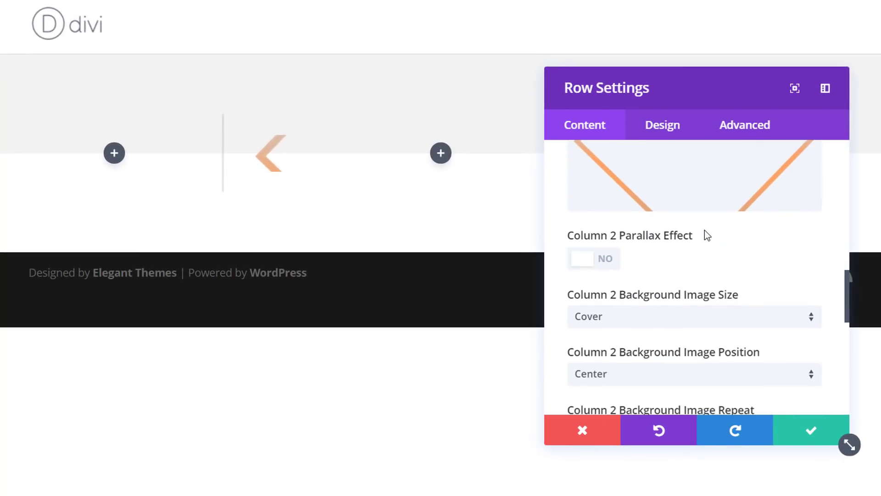
pyautogui.scroll(1, 729, 205)
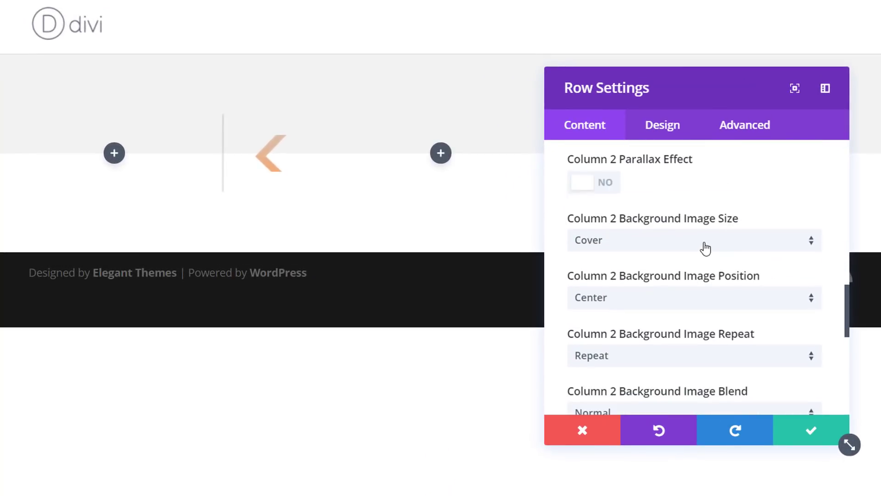
pyautogui.click(721, 246)
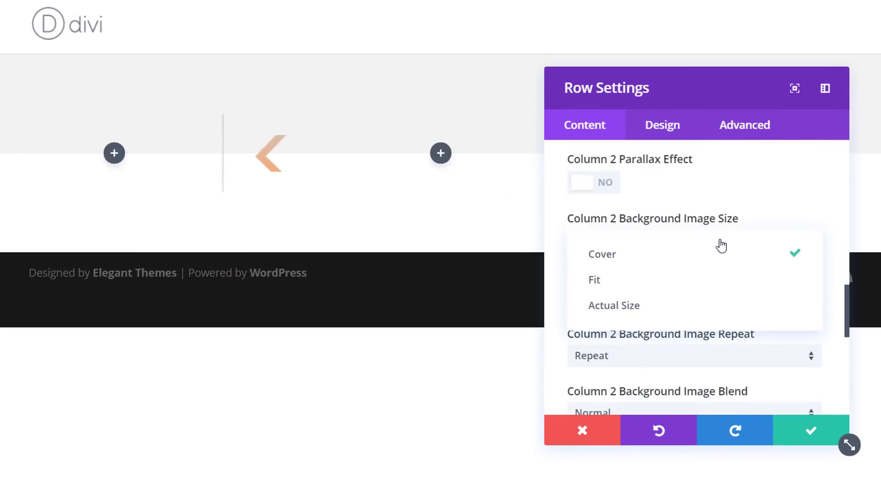
pyautogui.click(691, 307)
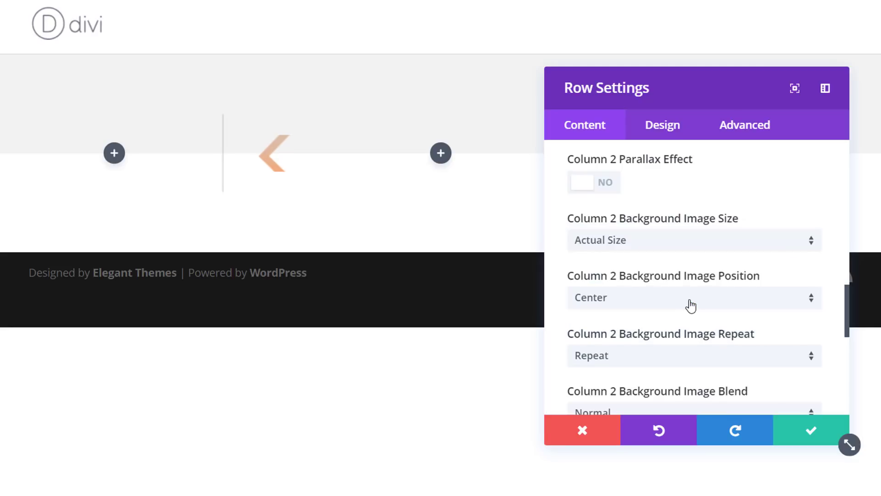
pyautogui.click(752, 306)
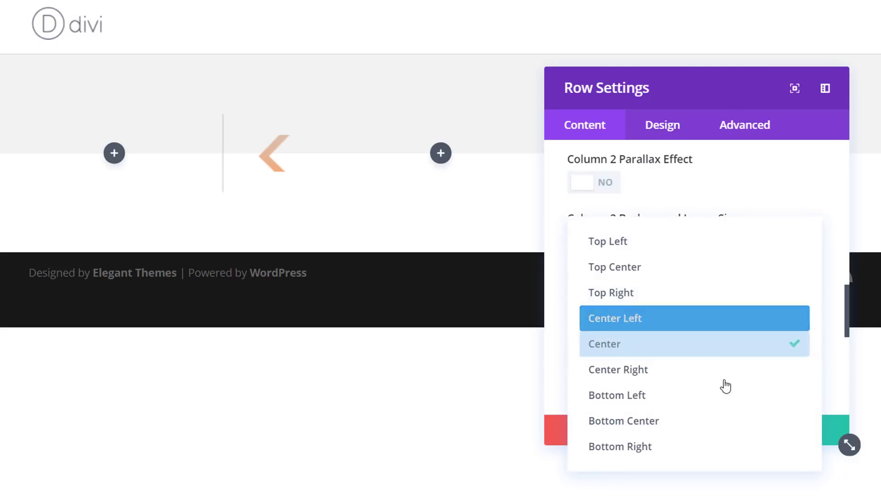
pyautogui.click(719, 420)
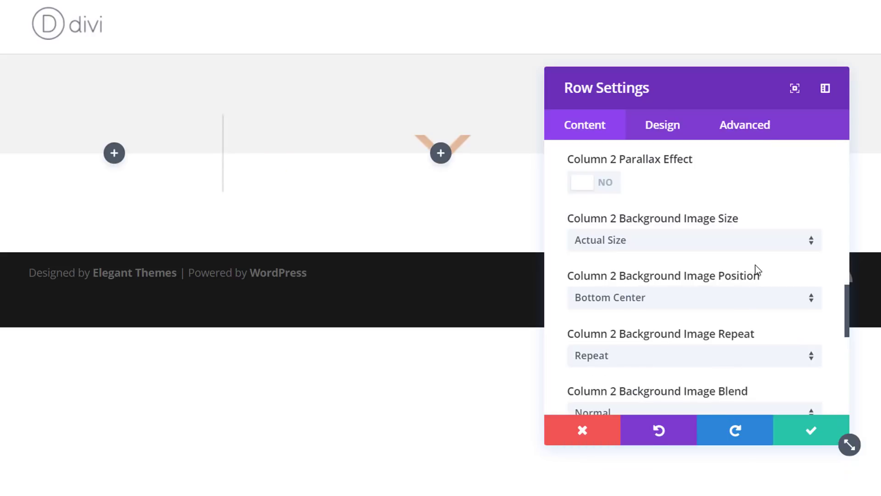
# Set the column 2 background image repeat to No Repeat
pyautogui.scroll(-2, 747, 340)
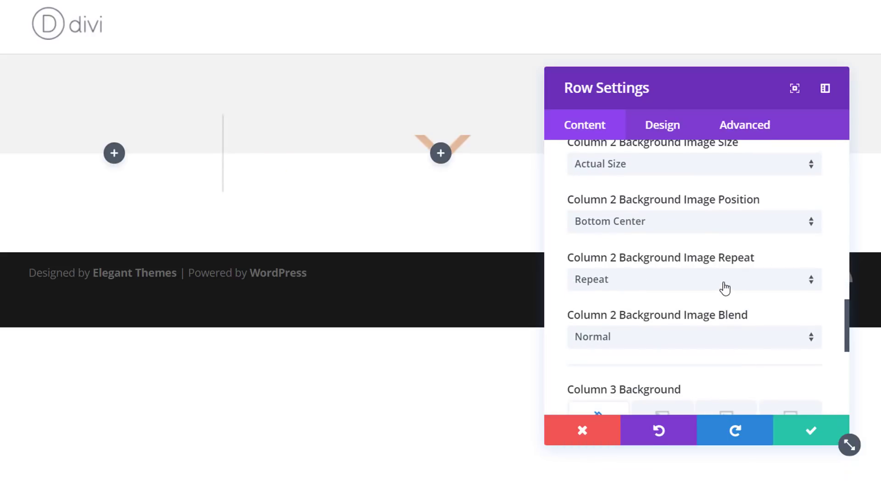
pyautogui.click(724, 287)
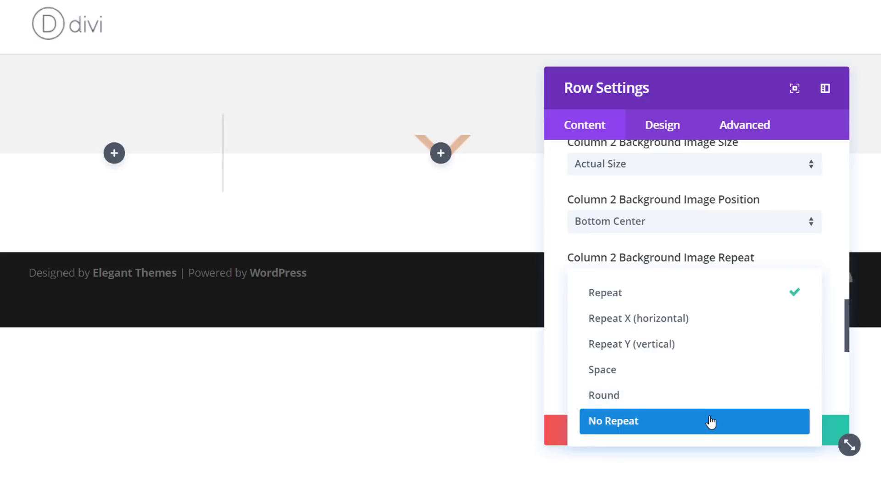
pyautogui.click(709, 420)
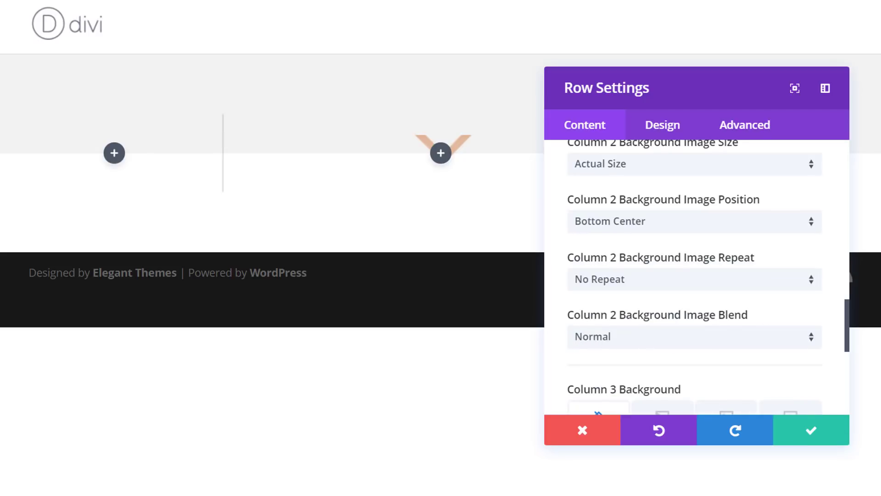
# Make the row fullwidth with a custom gutter width of 2 and save the row settings
pyautogui.click(657, 133)
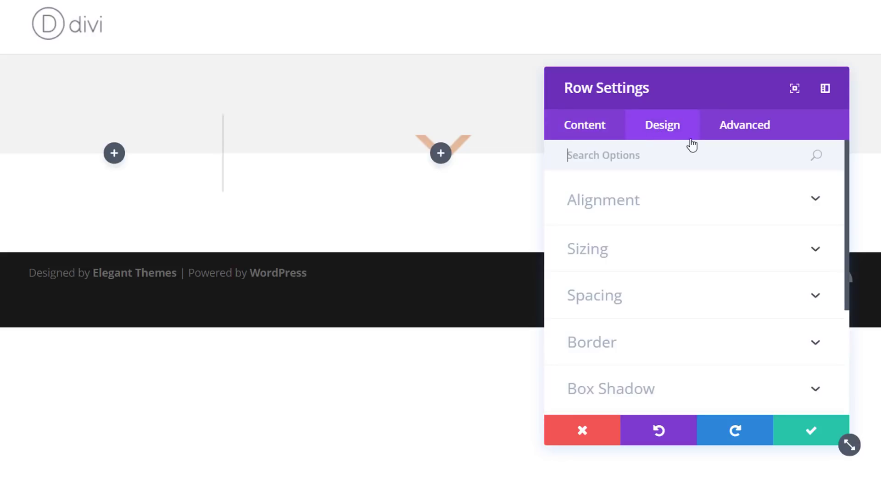
pyautogui.click(718, 260)
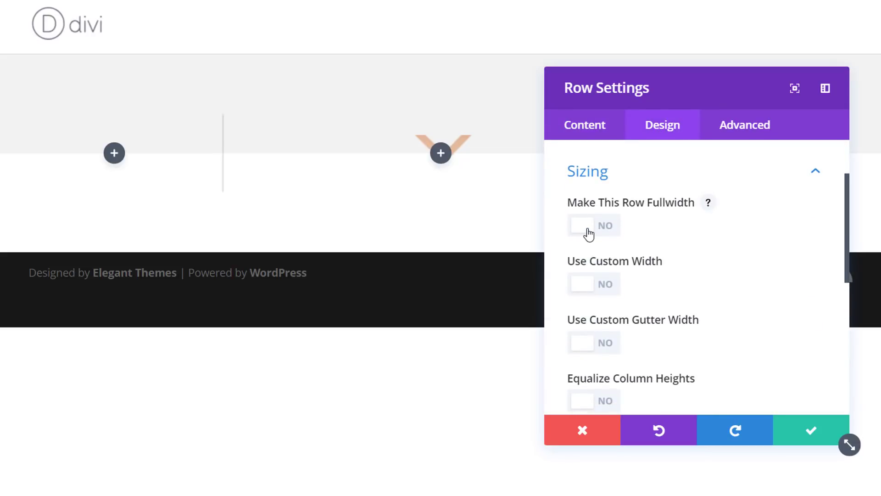
pyautogui.click(588, 232)
pyautogui.scroll(-2, 674, 230)
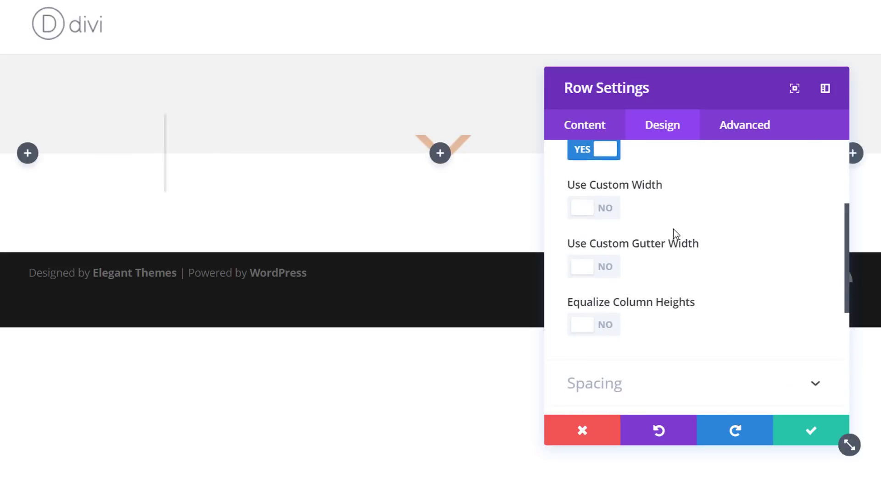
pyautogui.click(592, 274)
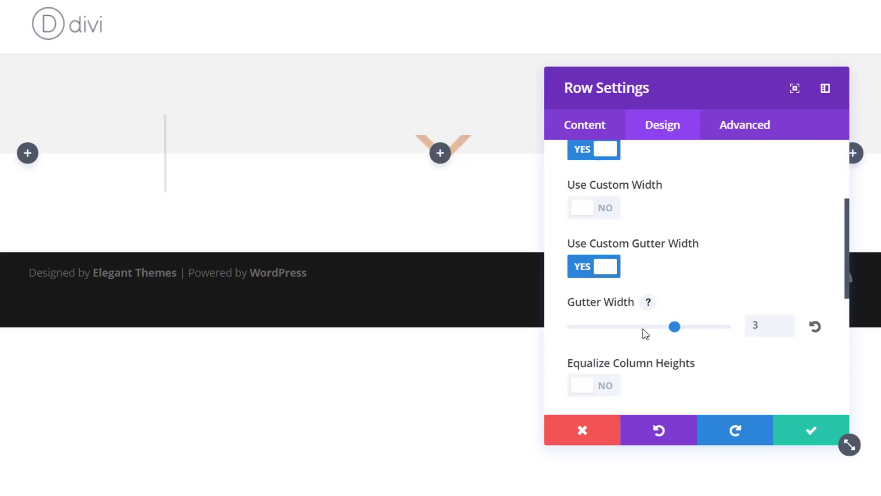
pyautogui.click(631, 329)
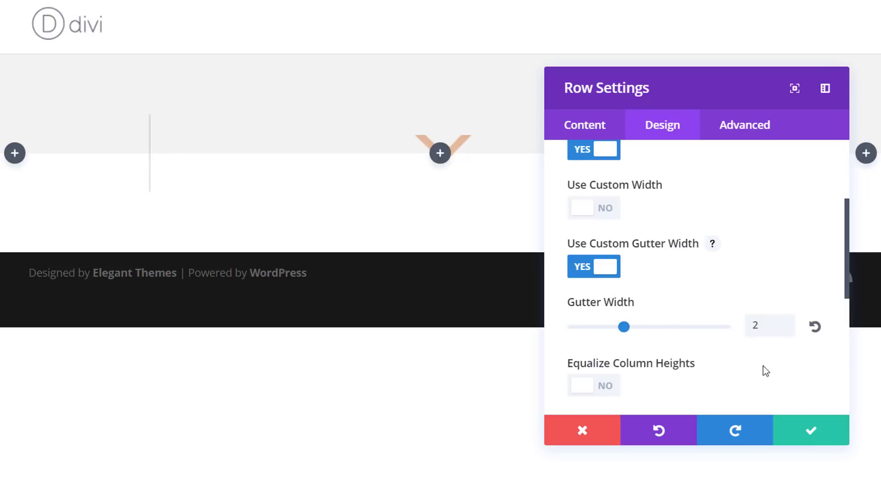
pyautogui.click(798, 436)
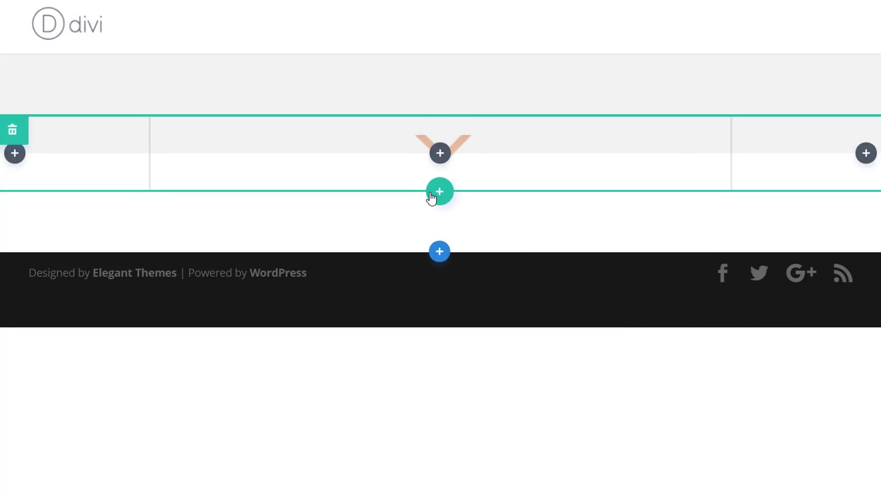
# Add an Image module to the middle column using image-collage.png from the media library
pyautogui.click(445, 155)
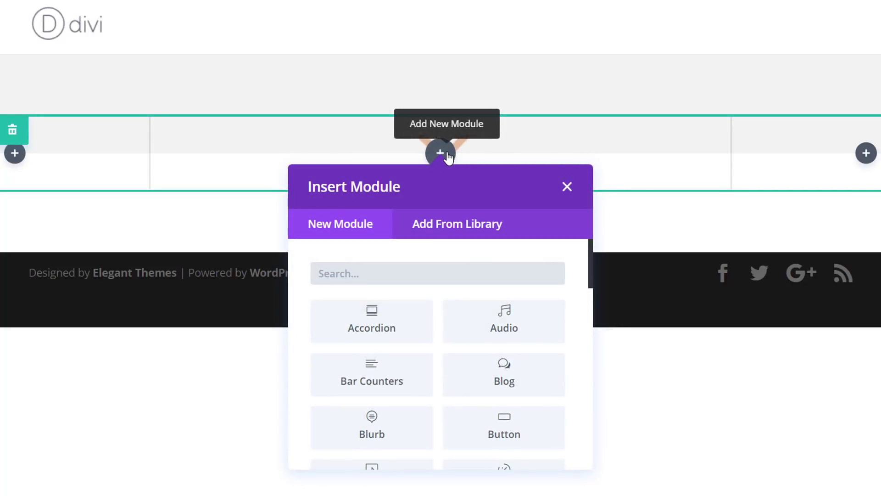
pyautogui.write('im')
pyautogui.click(505, 338)
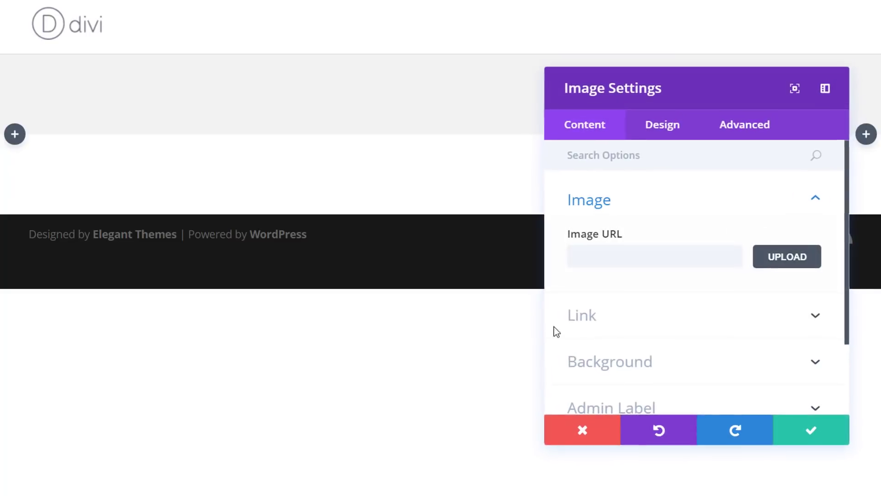
pyautogui.click(791, 261)
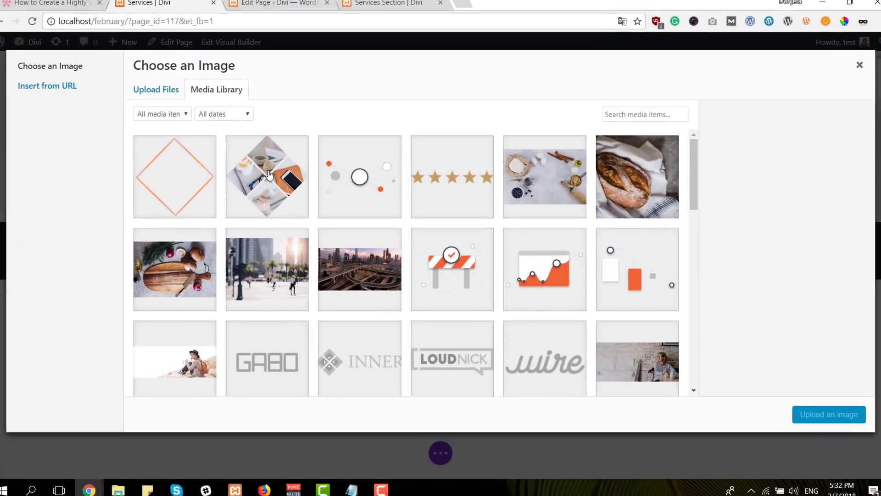
pyautogui.click(218, 153)
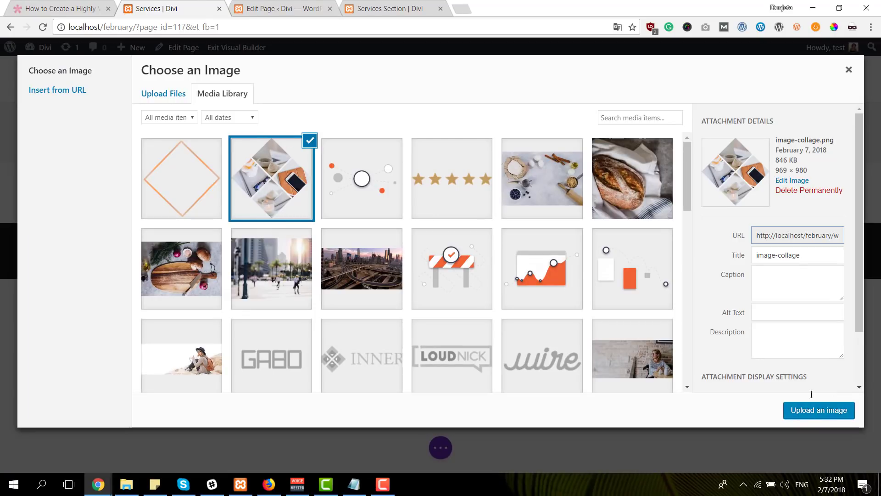
pyautogui.click(819, 410)
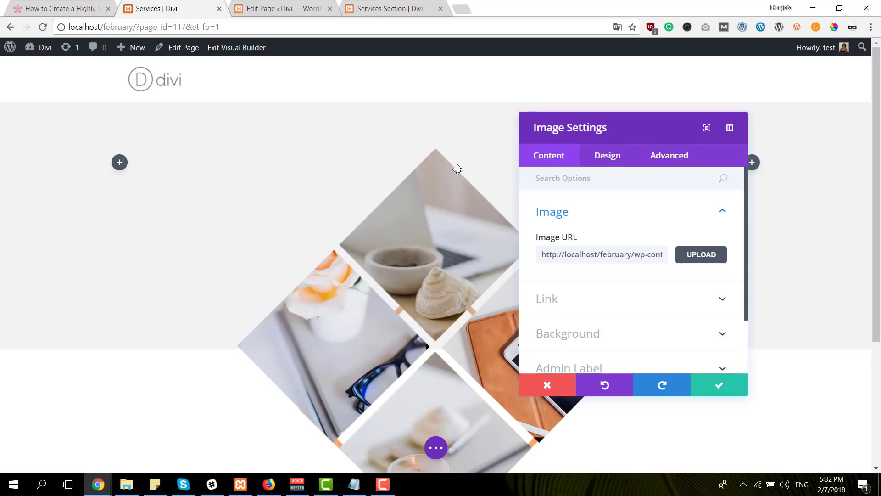
# Set the collage image's alignment to center in its design settings
pyautogui.scroll(4, 452, 190)
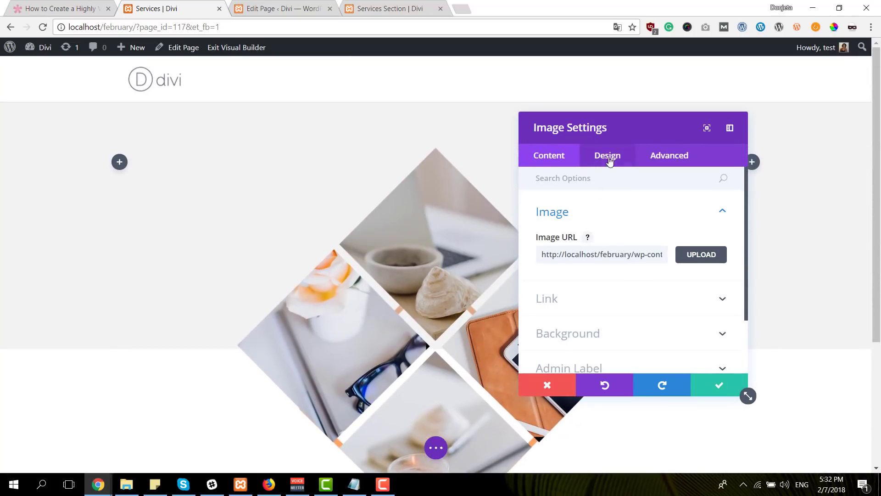
pyautogui.click(608, 157)
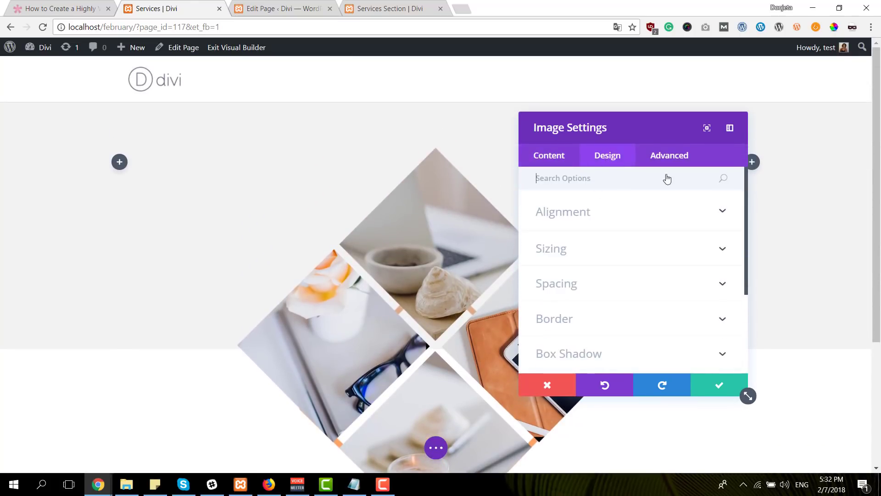
pyautogui.click(574, 214)
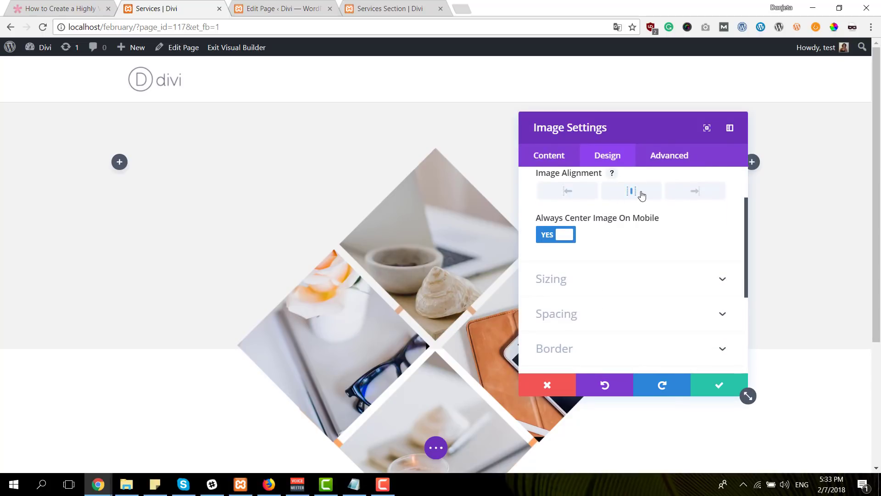
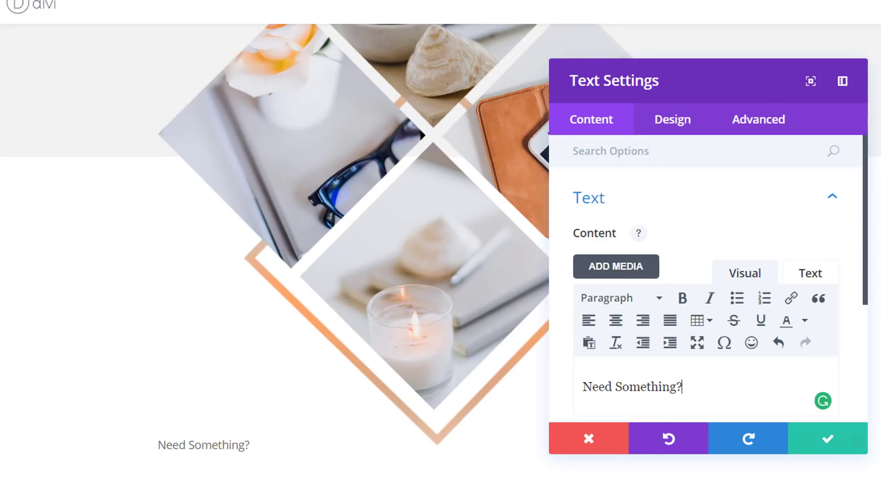
# Set the text font of the "Need Something?" Text module to Abril Fatface
pyautogui.click(695, 114)
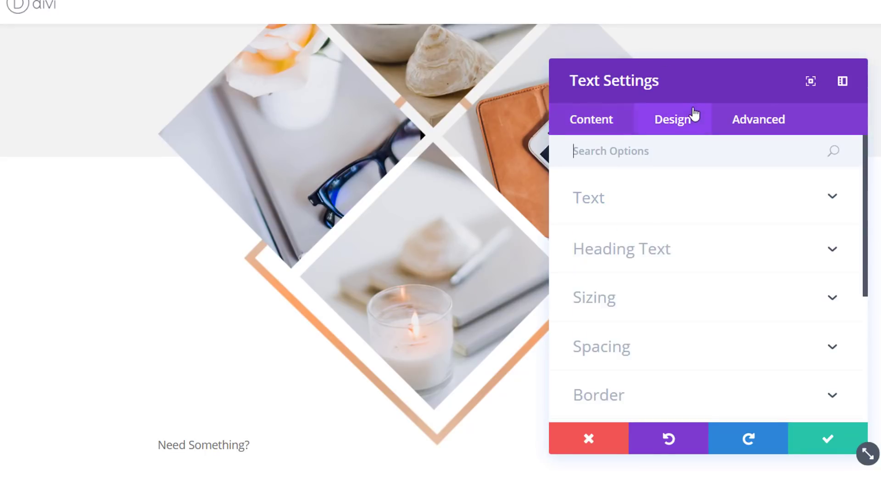
pyautogui.click(692, 193)
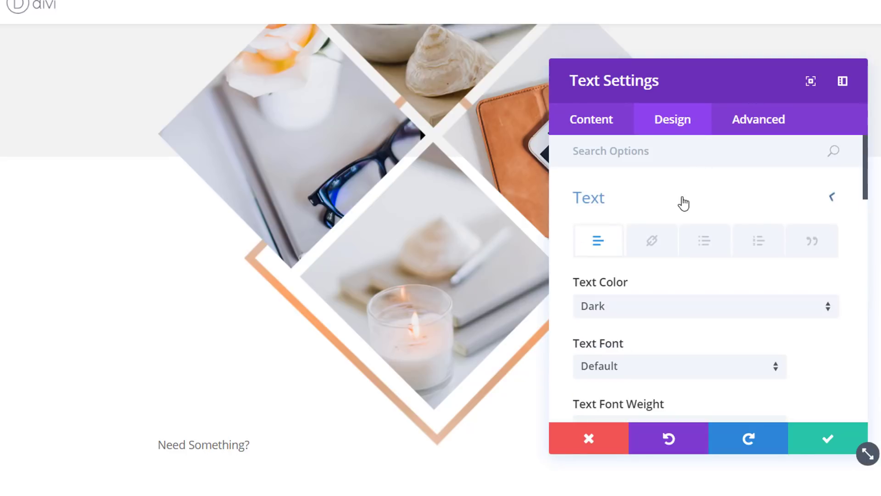
pyautogui.scroll(-2, 726, 280)
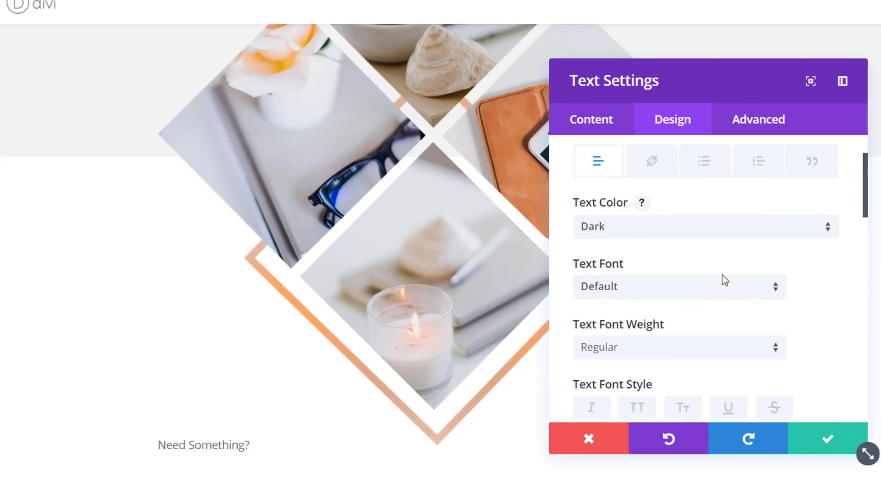
pyautogui.click(724, 291)
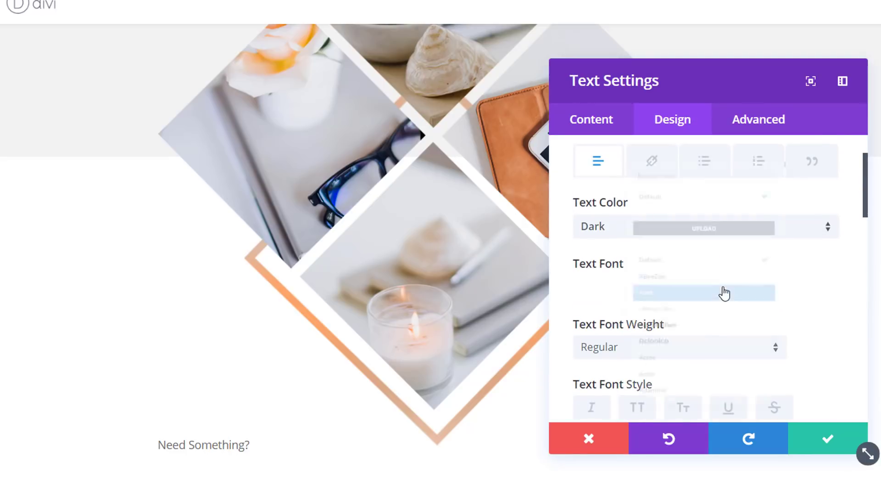
pyautogui.click(648, 359)
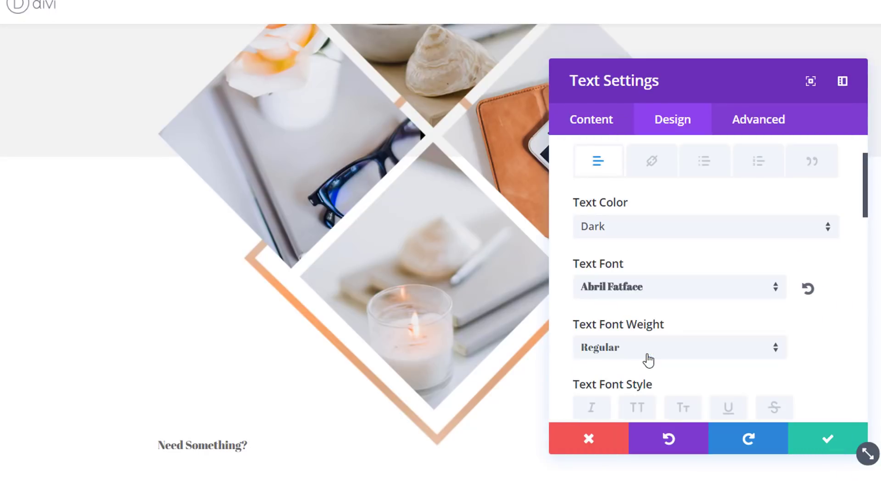
# Apply the strikethrough font style to the text and set its strikethrough color to rgba(233,193,165,0.51)
pyautogui.scroll(-2, 653, 305)
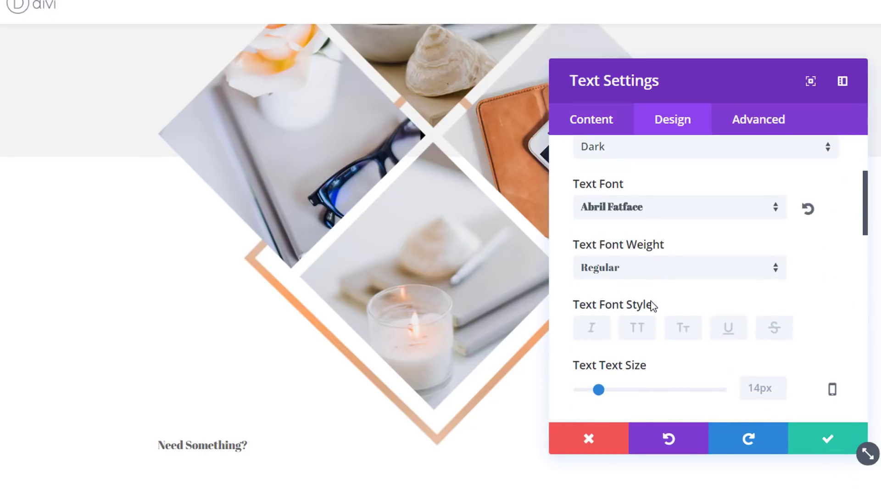
pyautogui.click(782, 333)
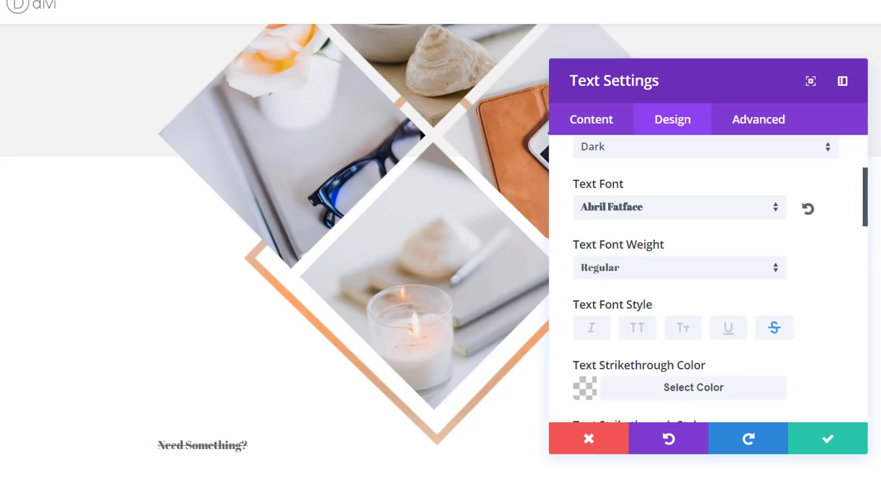
pyautogui.scroll(-4, 781, 304)
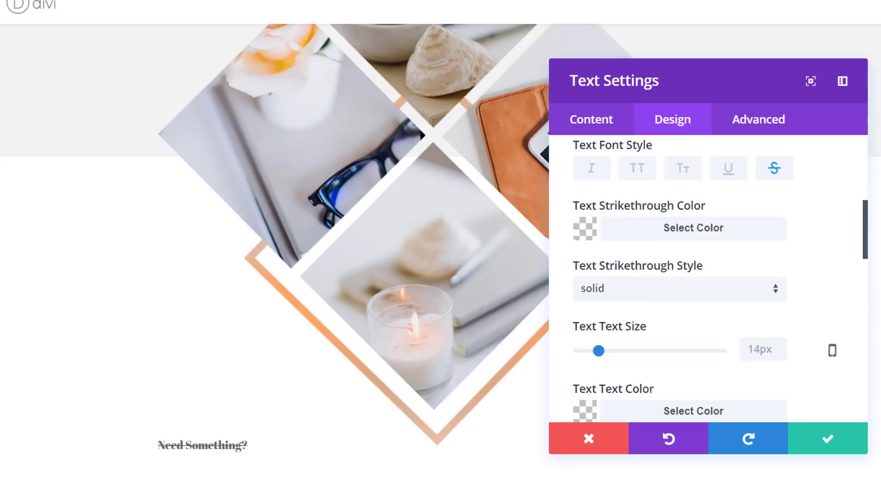
pyautogui.click(723, 230)
pyautogui.click(612, 267)
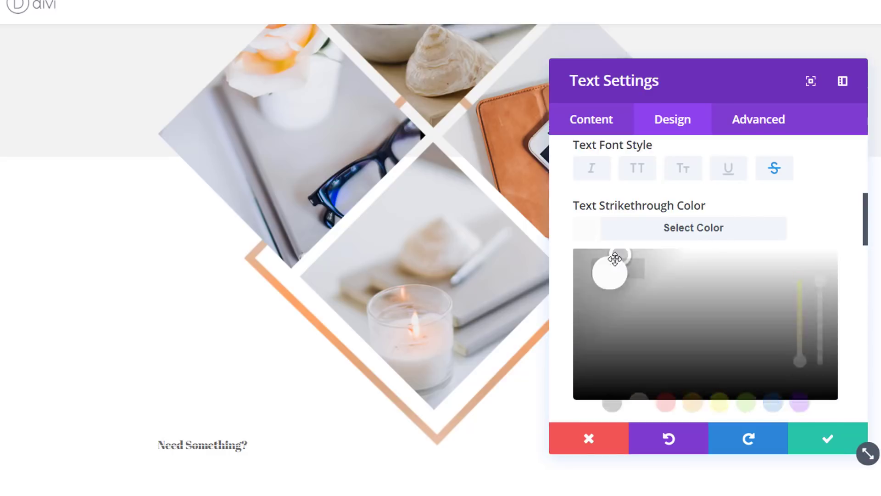
pyautogui.click(645, 229)
pyautogui.hotkey('ctrl', 'a')
pyautogui.write('rgba(233,193,165,0.51)')
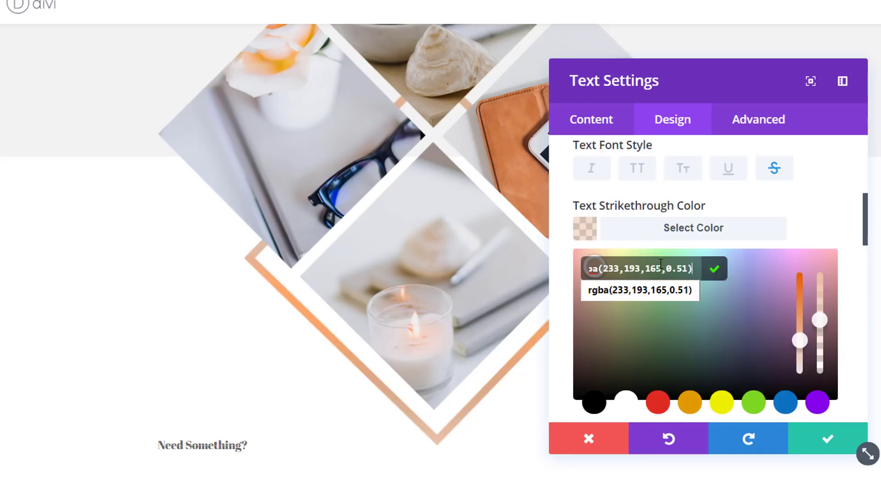
pyautogui.click(814, 216)
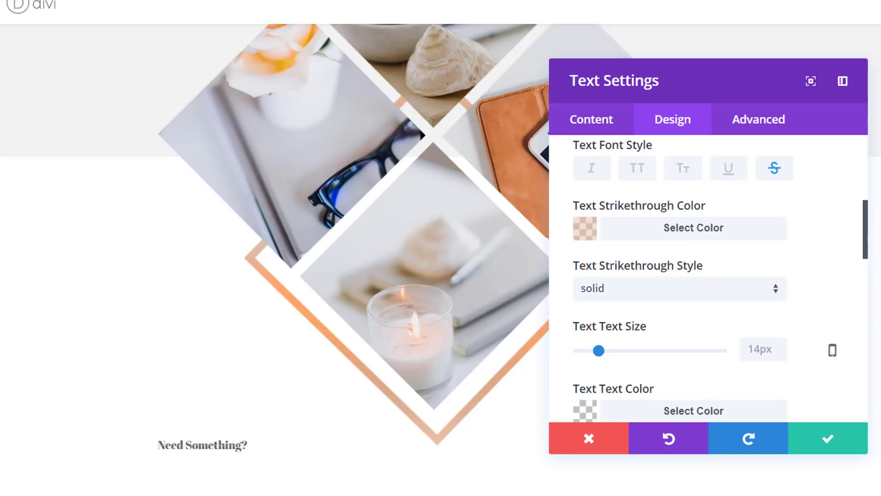
# Set the text size to 36px on desktop, 32px on tablet and 25px on smartphone
pyautogui.scroll(-2, 789, 273)
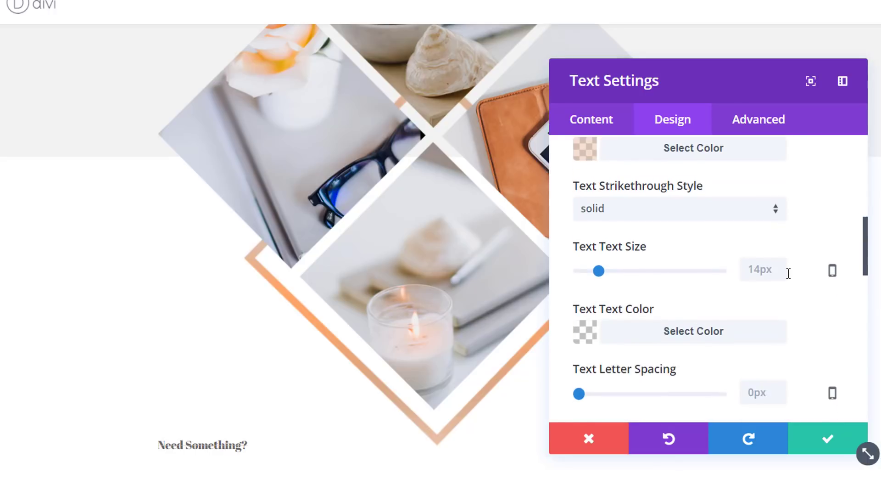
pyautogui.click(784, 273)
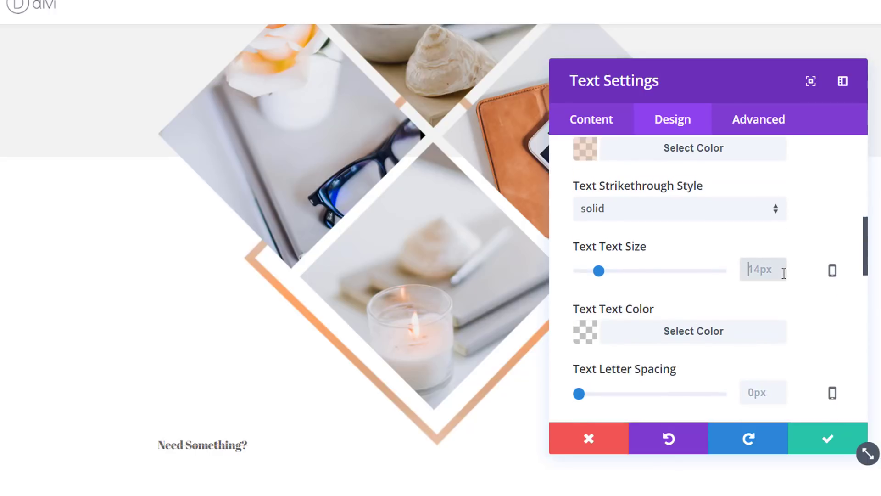
pyautogui.write('36')
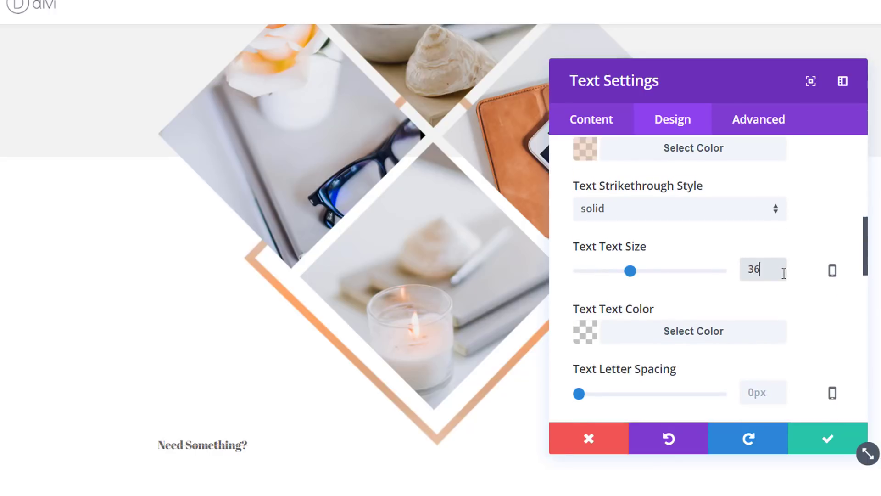
pyautogui.click(832, 270)
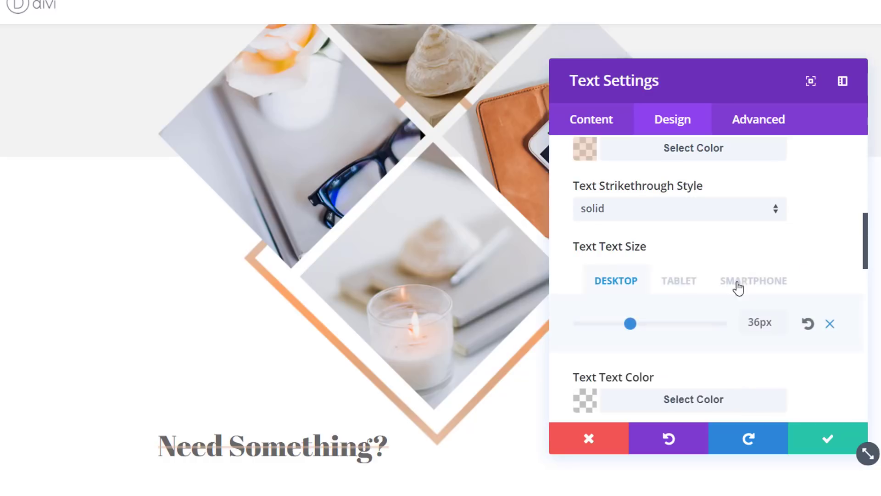
pyautogui.click(680, 283)
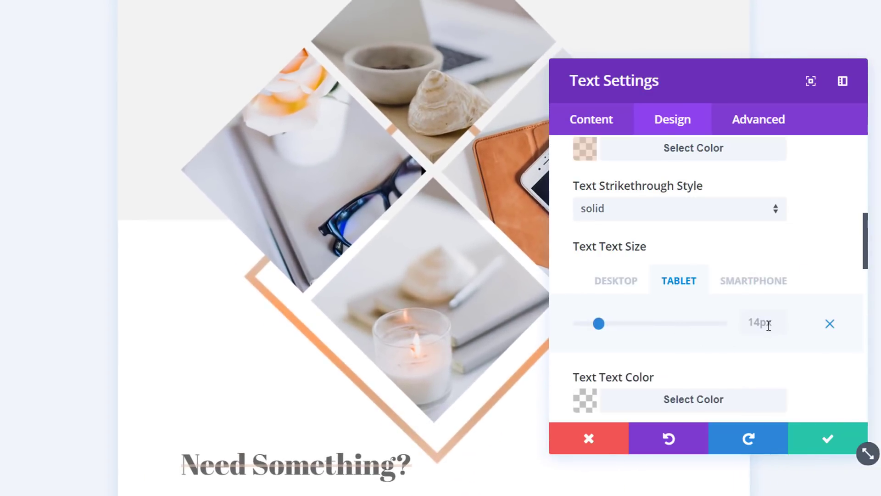
pyautogui.click(769, 326)
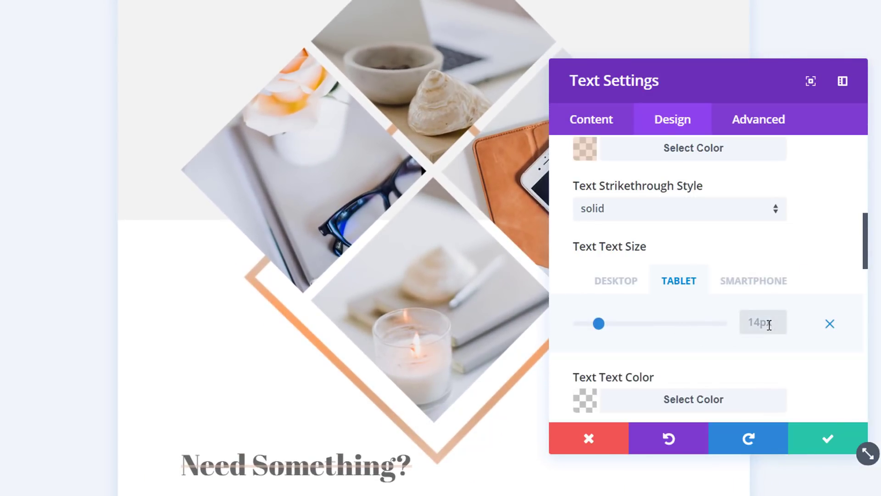
pyautogui.write('32')
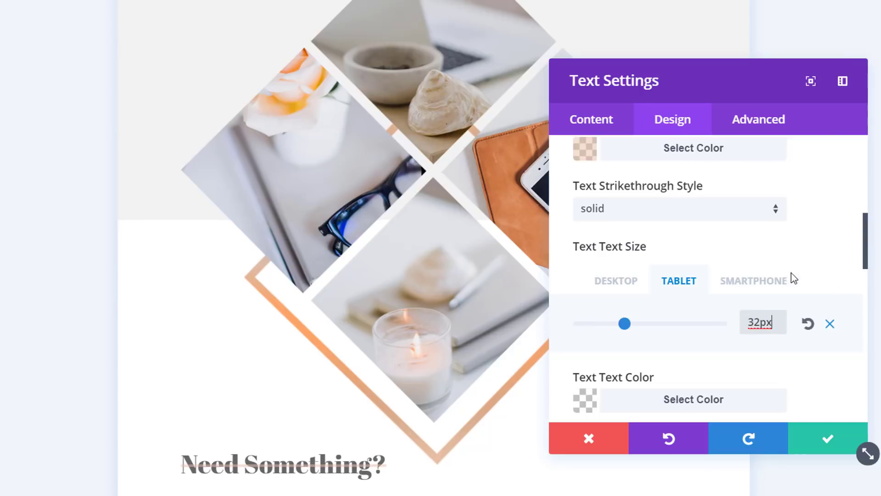
pyautogui.click(758, 281)
pyautogui.click(771, 317)
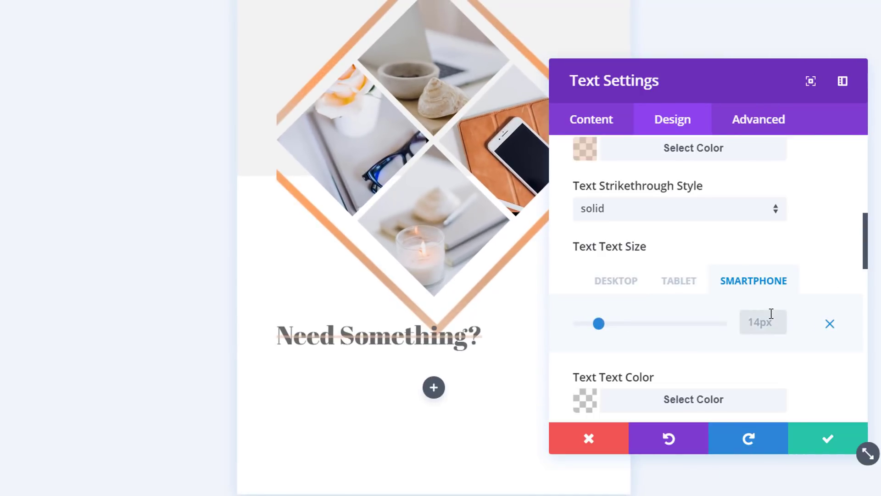
pyautogui.write('25')
pyautogui.click(632, 284)
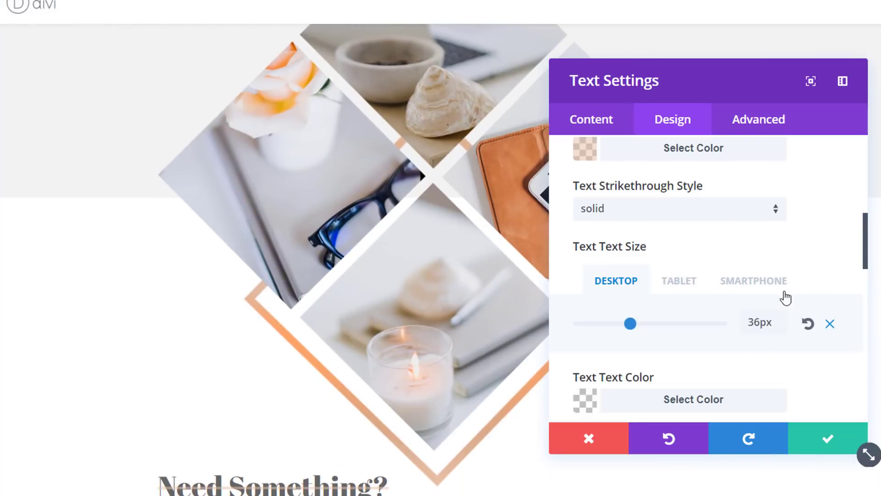
# Set the text color of "Need Something?" to #4f4634
pyautogui.scroll(-5, 776, 313)
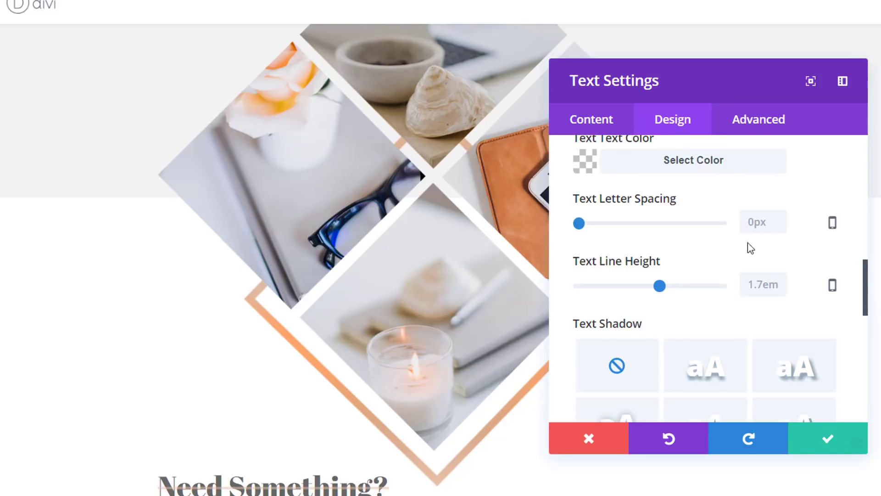
pyautogui.click(712, 173)
pyautogui.click(640, 209)
pyautogui.write('#4f4634')
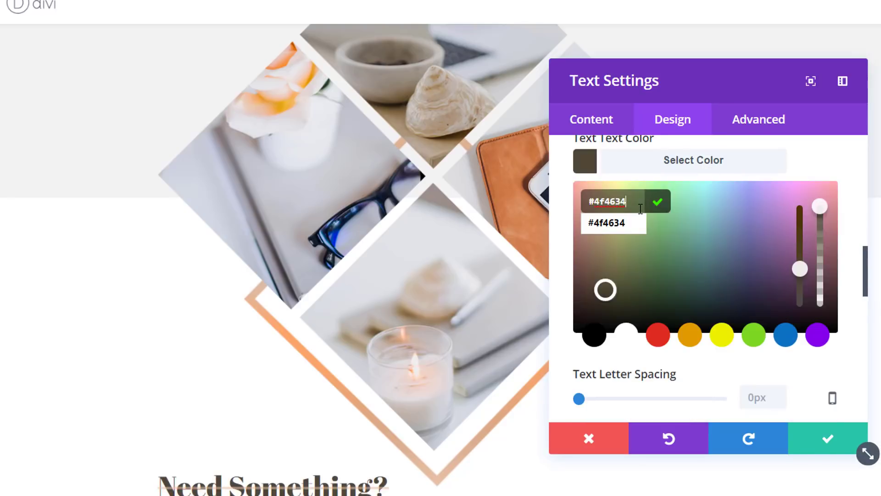
pyautogui.click(831, 158)
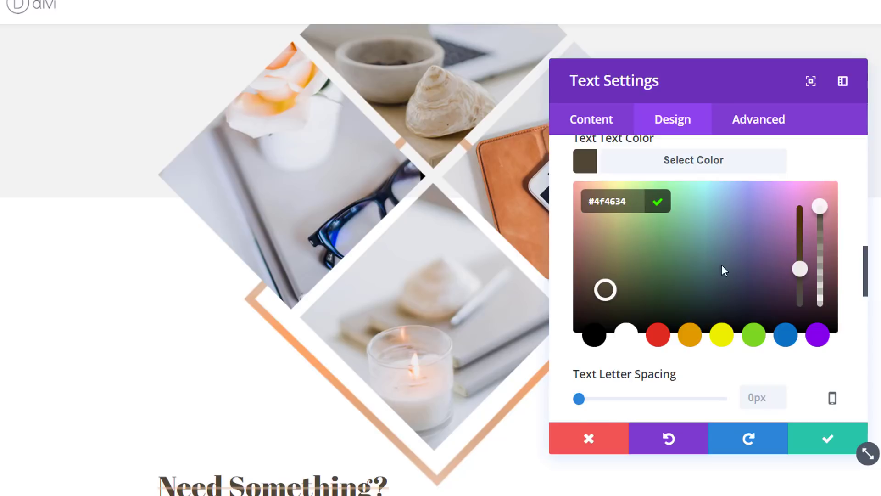
# Set the text line height to 1.1em and the text orientation to center
pyautogui.scroll(-5, 725, 271)
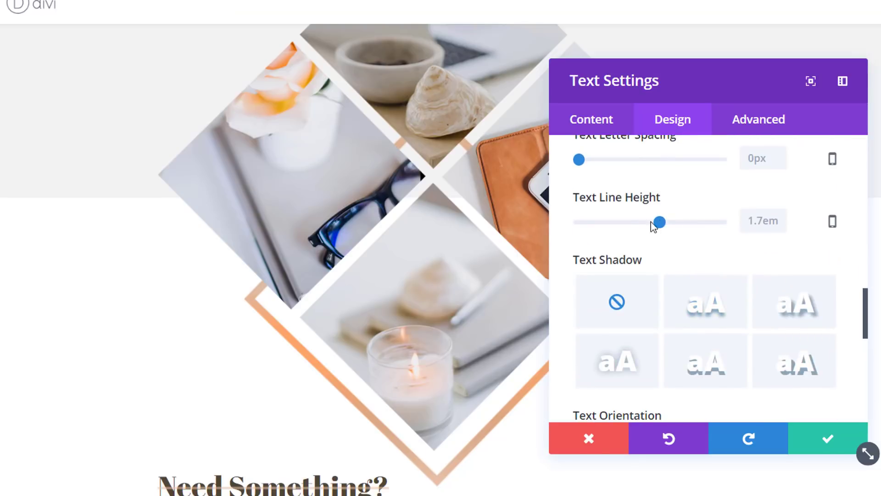
pyautogui.moveTo(655, 223)
pyautogui.mouseDown()
pyautogui.moveTo(595, 224)
pyautogui.moveTo(638, 225)
pyautogui.mouseUp()
pyautogui.moveTo(752, 223); pyautogui.dragTo(769, 224)
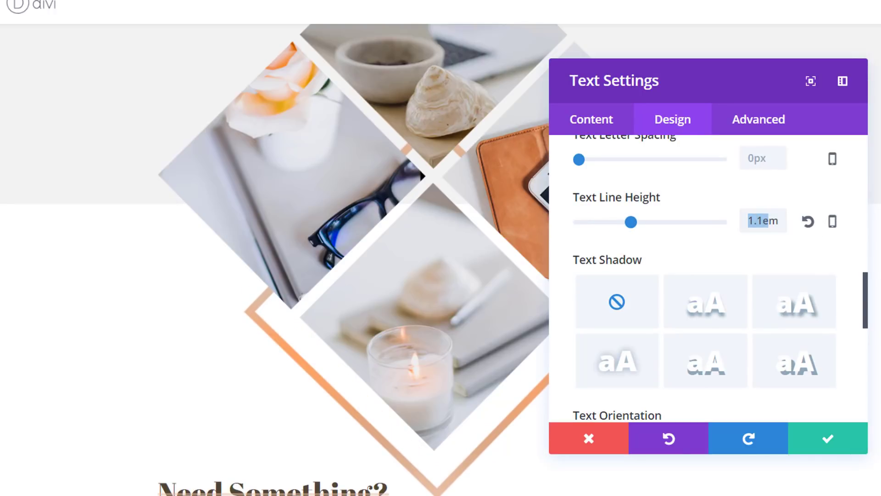
pyautogui.scroll(-3, 750, 374)
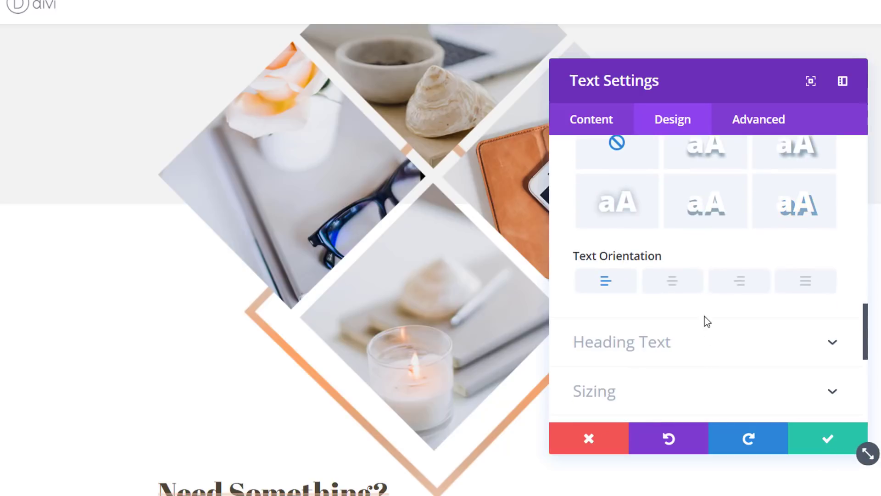
pyautogui.click(678, 292)
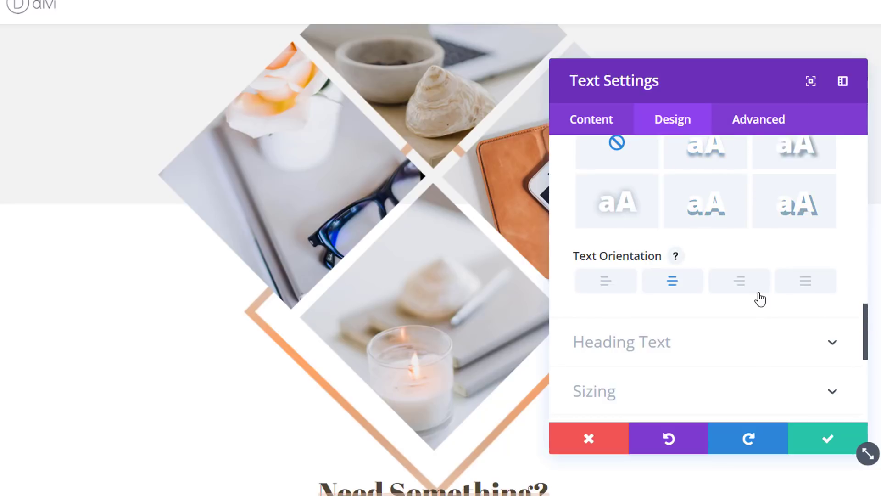
# Size the Text module to 31% width with center module alignment and save its settings
pyautogui.scroll(-3, 759, 299)
pyautogui.click(670, 235)
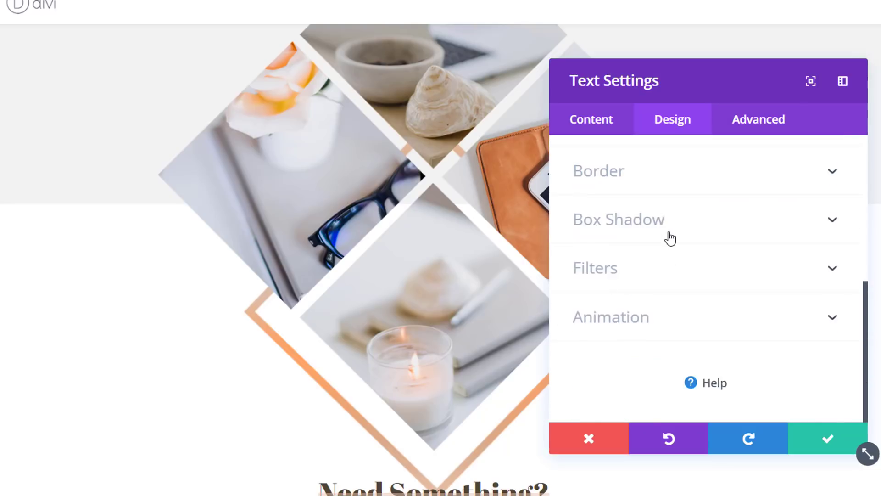
pyautogui.moveTo(721, 226); pyautogui.dragTo(624, 231)
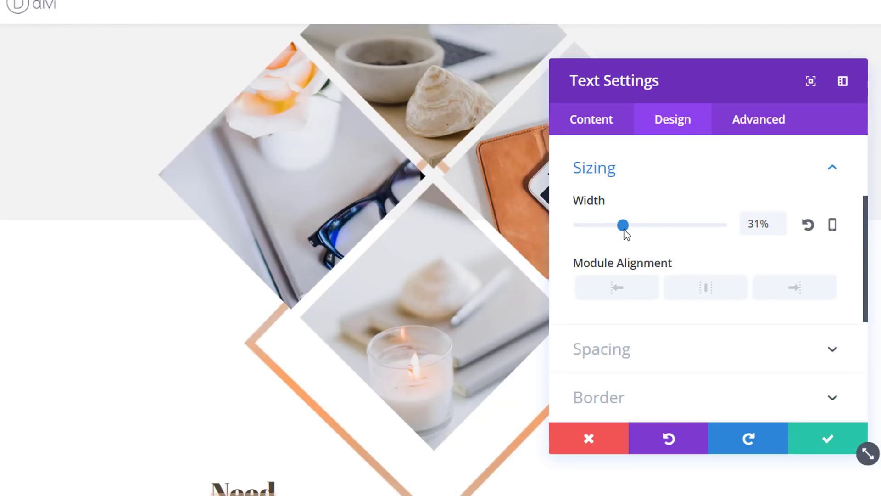
pyautogui.click(711, 287)
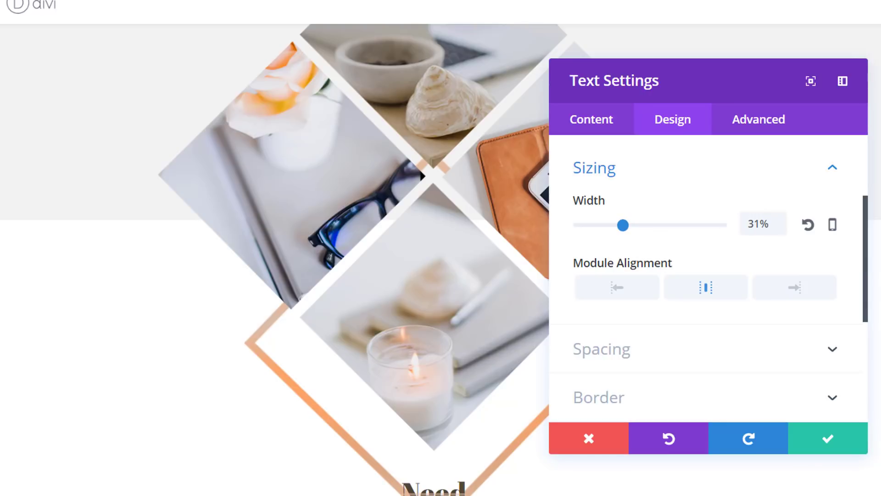
pyautogui.scroll(-4, 695, 349)
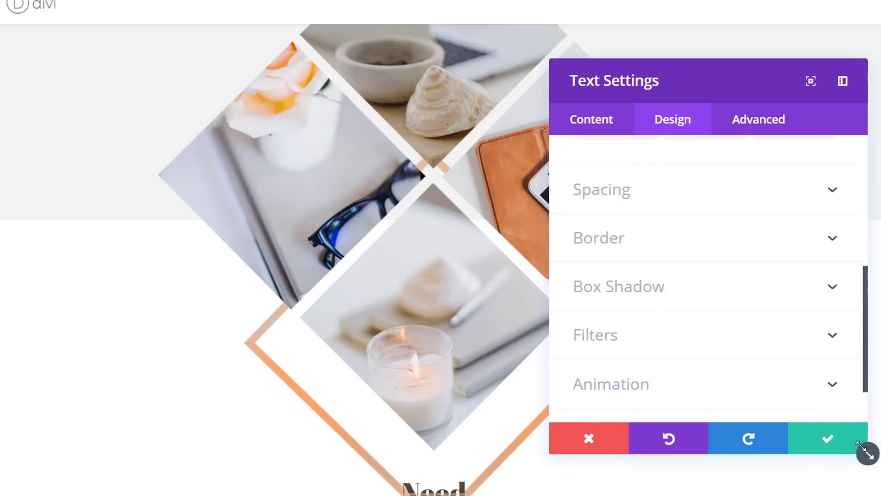
pyautogui.click(831, 444)
# Insert a Button module directly below the "Need Something?" text module
pyautogui.scroll(-3, 434, 432)
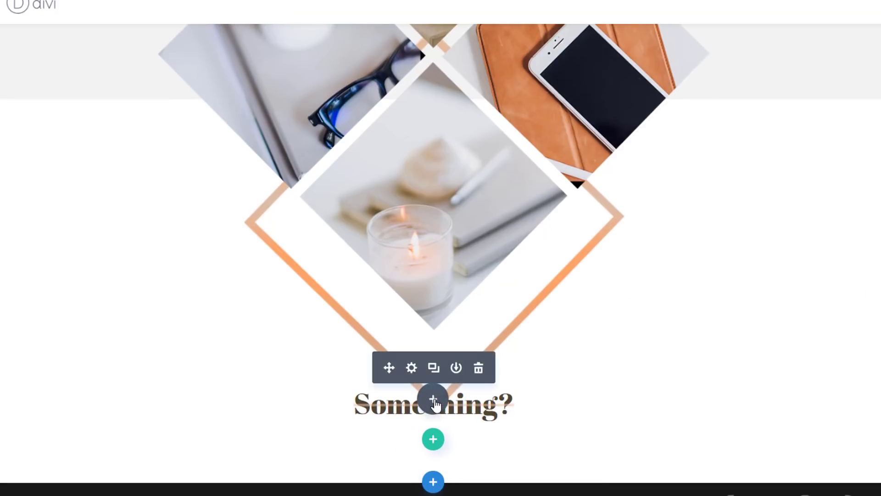
pyautogui.click(433, 394)
pyautogui.write('button')
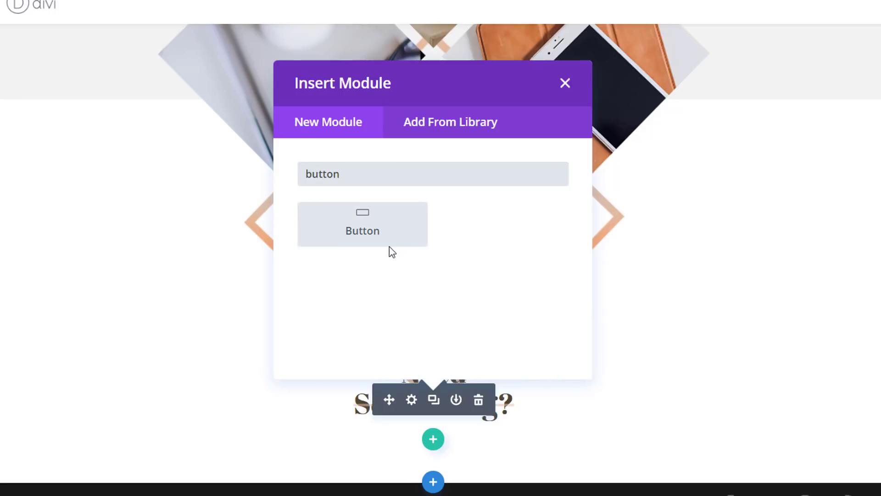
pyautogui.click(378, 230)
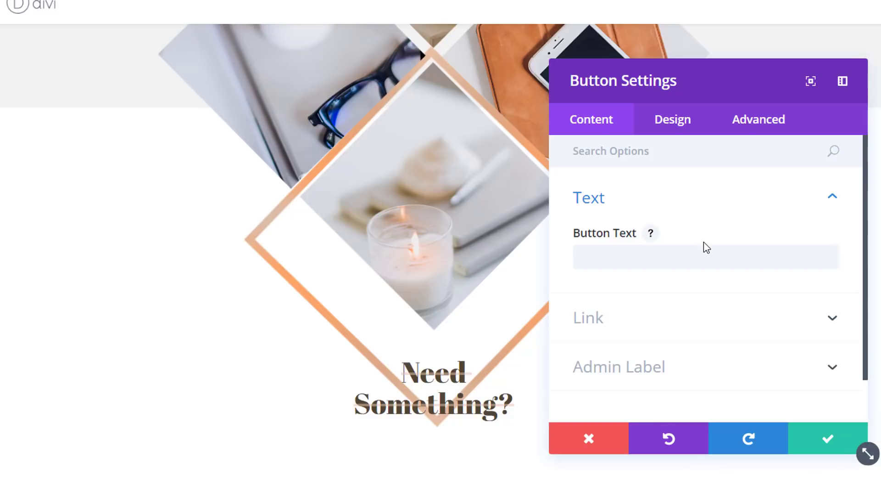
# Set the button text to "get in touch" and the button alignment to center
pyautogui.click(703, 255)
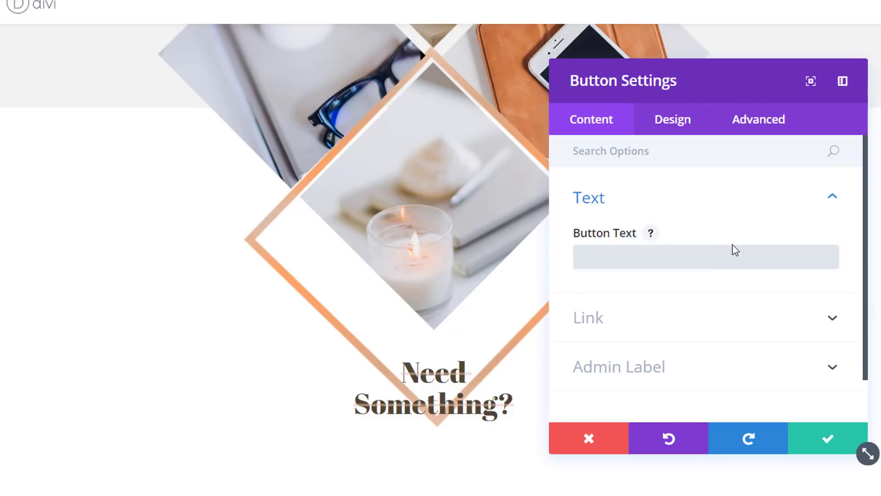
pyautogui.write('Get')
pyautogui.press('Down')
pyautogui.press('Return')
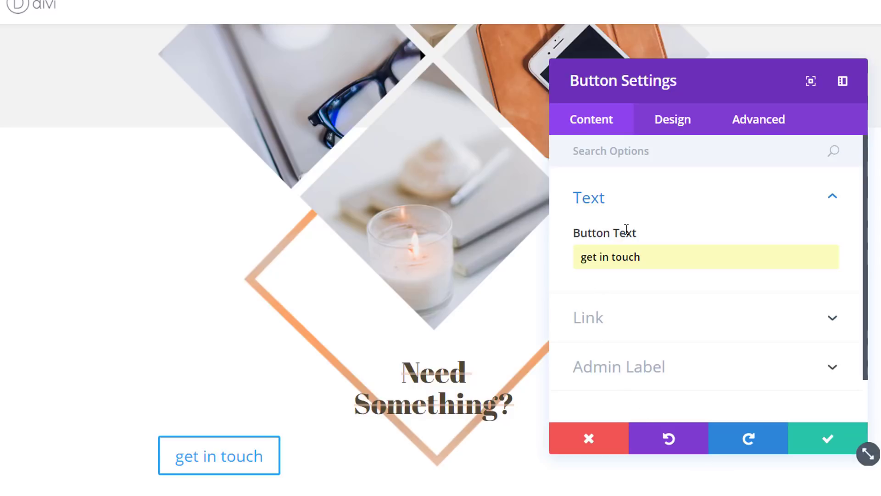
pyautogui.click(670, 126)
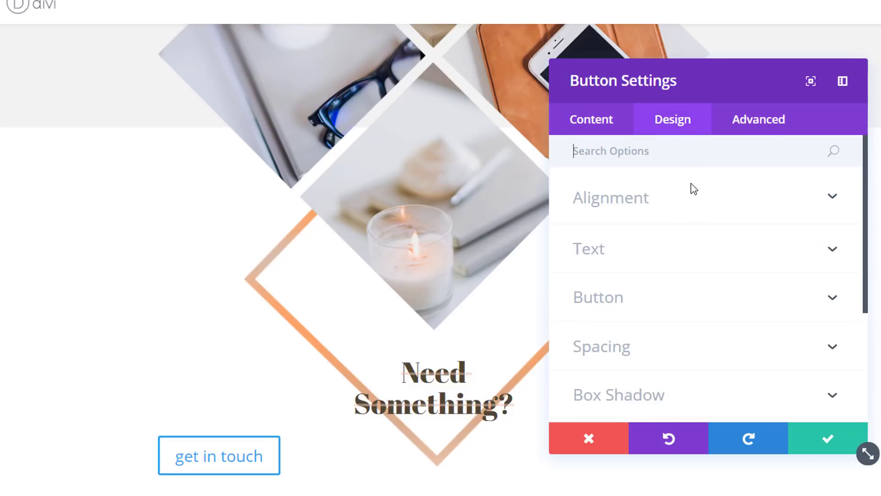
pyautogui.click(688, 198)
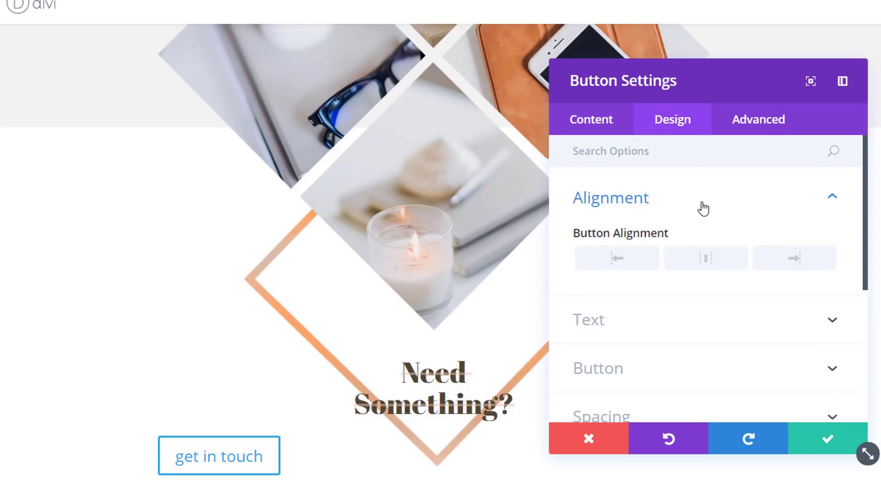
pyautogui.click(707, 268)
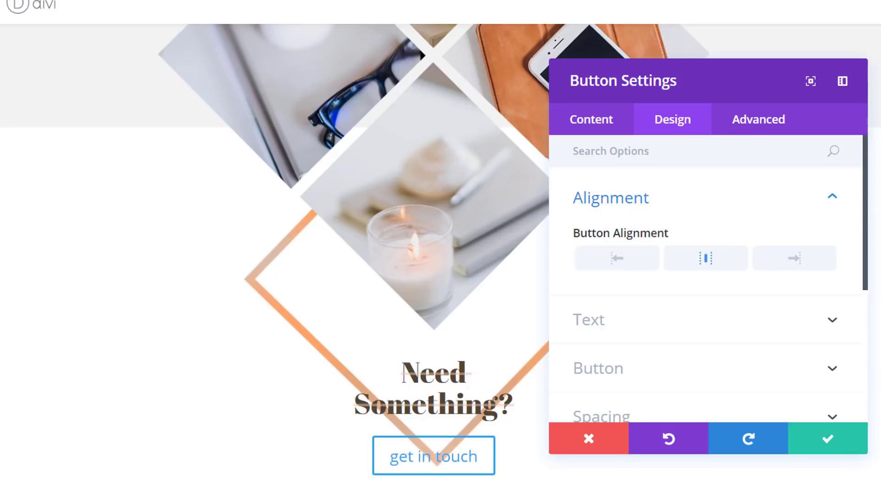
# Enable custom styles for the button and set its text size to 12px
pyautogui.scroll(-4, 717, 300)
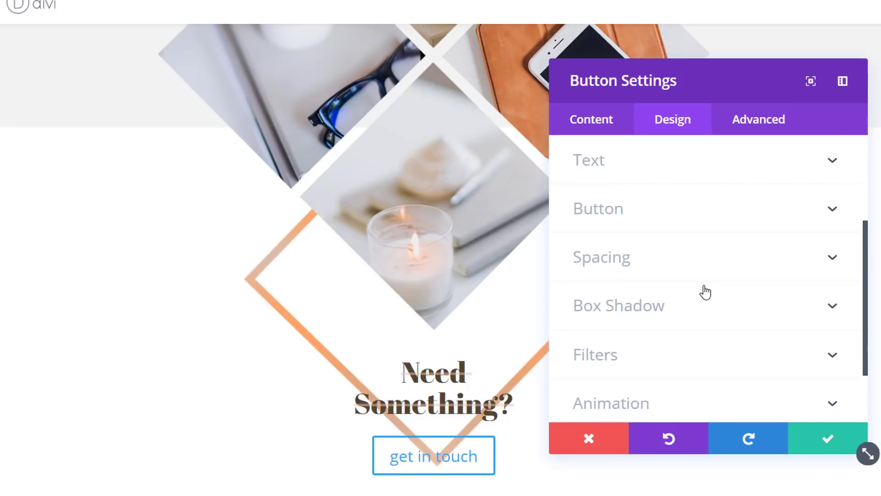
pyautogui.scroll(2, 696, 267)
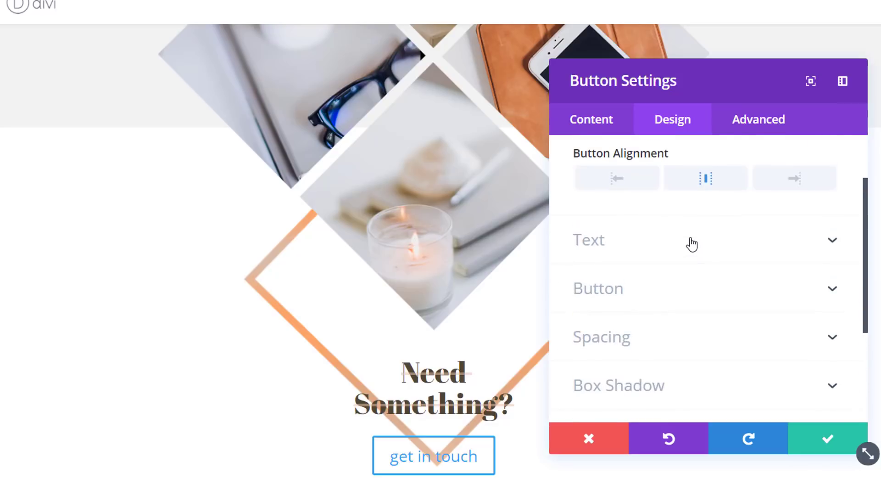
pyautogui.click(693, 298)
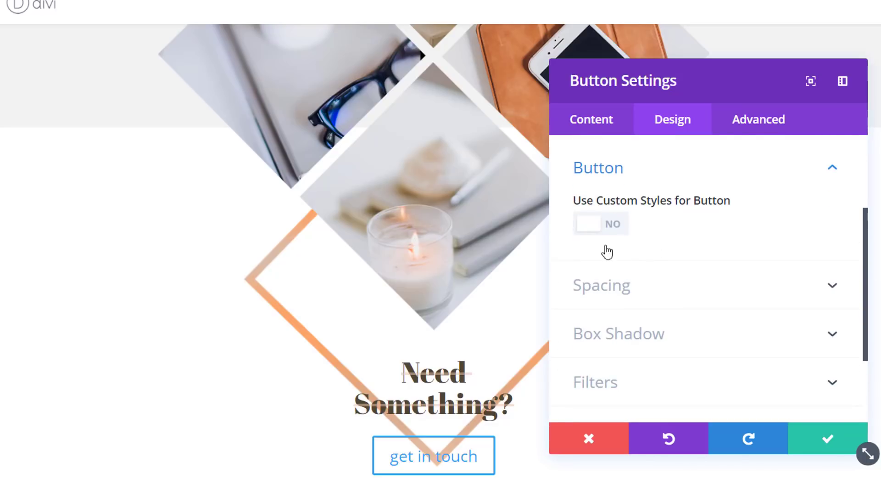
pyautogui.click(613, 226)
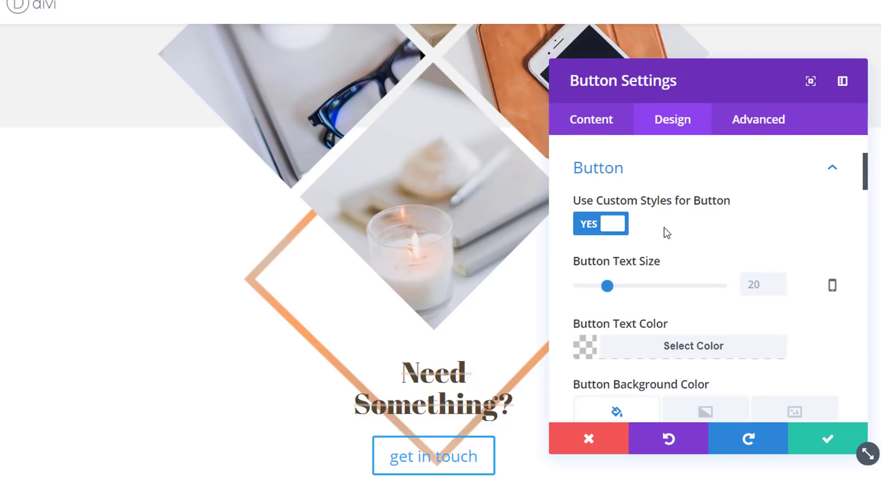
pyautogui.click(760, 280)
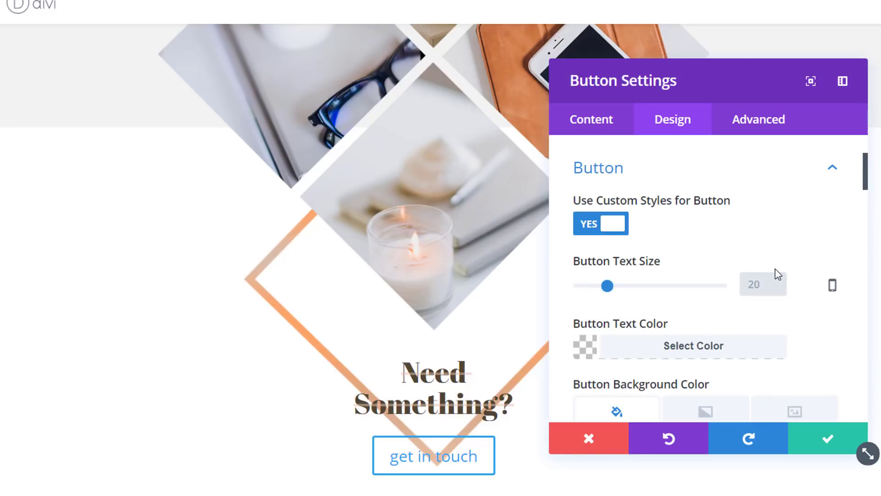
pyautogui.write('12px')
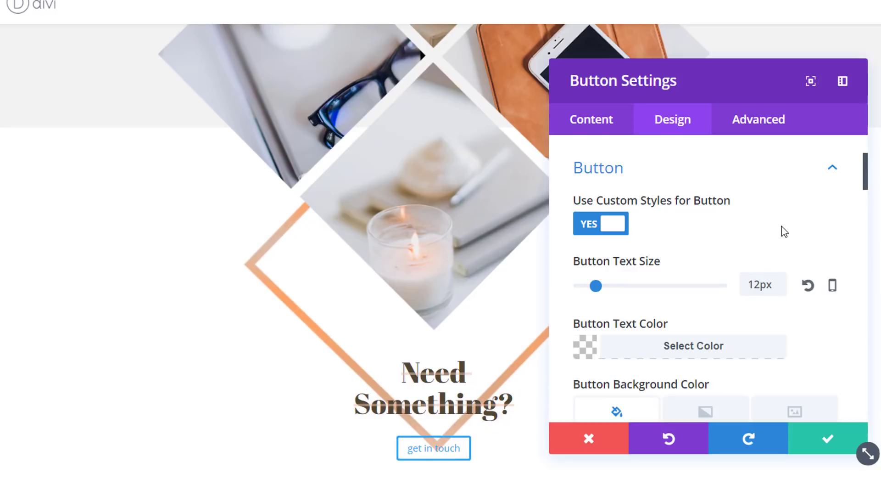
# Set the button text color to white (#ffffff)
pyautogui.scroll(-2, 781, 235)
pyautogui.click(633, 277)
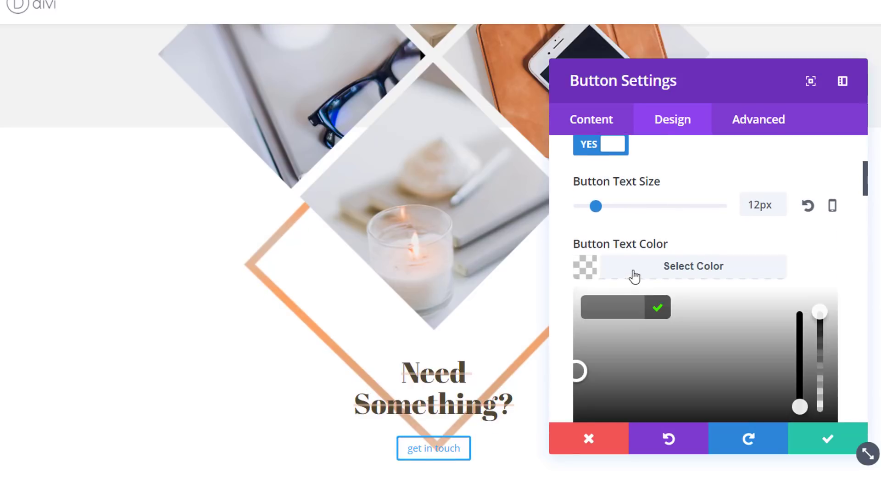
pyautogui.scroll(-4, 639, 257)
pyautogui.click(629, 212)
pyautogui.scroll(4, 781, 218)
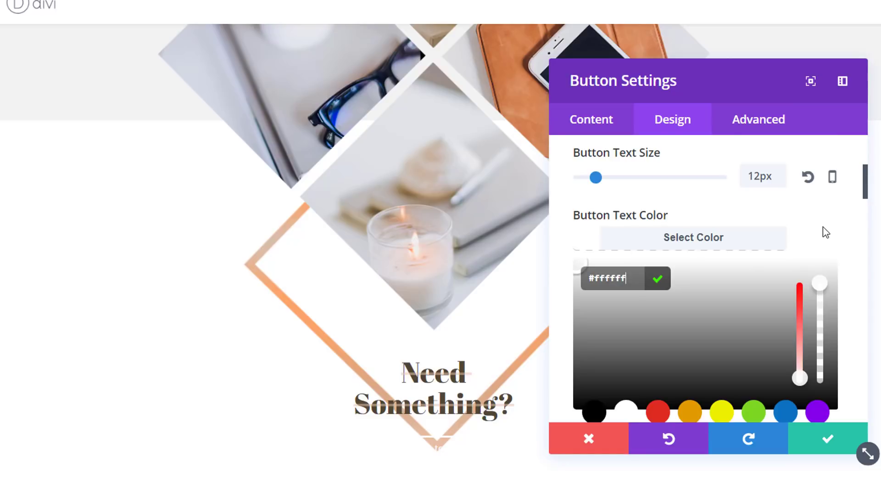
pyautogui.click(823, 227)
# Set the button background color to #4f4634 and the button border width to 0px
pyautogui.scroll(-2, 823, 227)
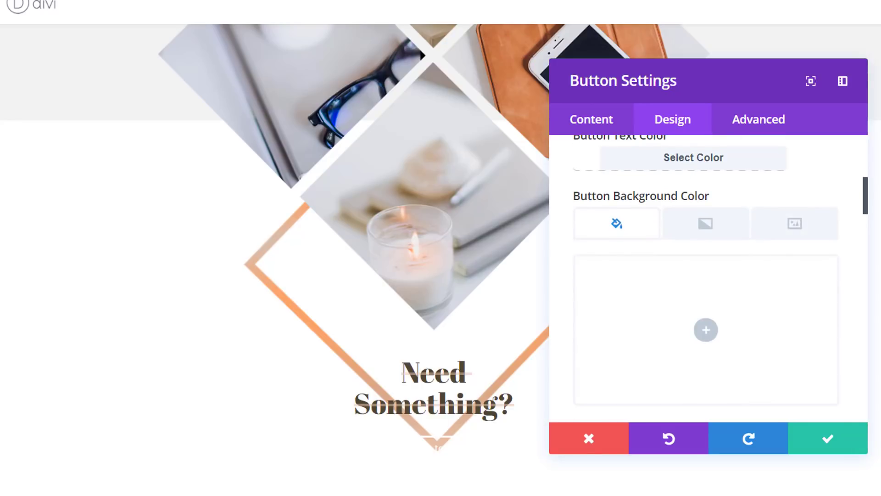
pyautogui.click(706, 330)
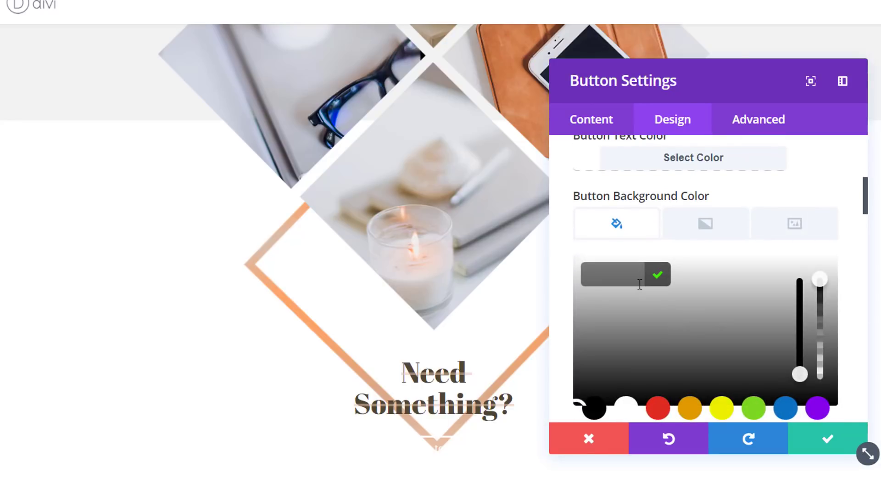
pyautogui.write('#4f4634')
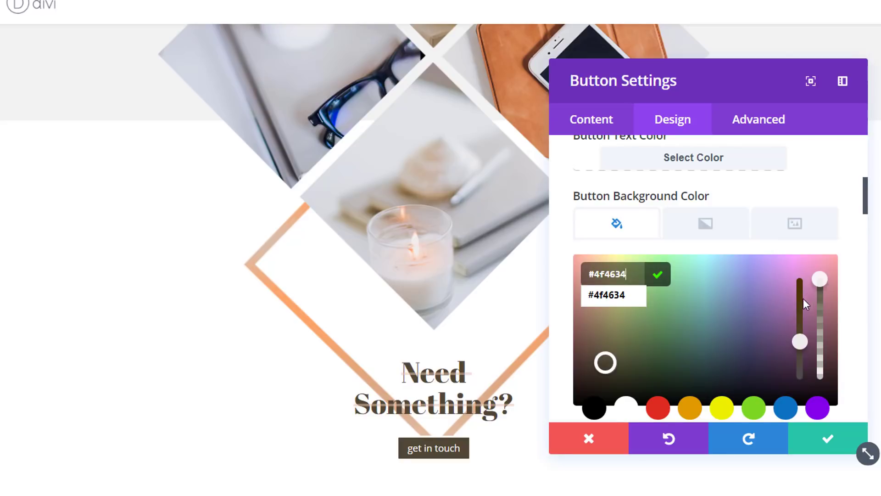
pyautogui.scroll(-2, 804, 298)
pyautogui.scroll(-2, 698, 318)
pyautogui.moveTo(578, 295); pyautogui.dragTo(569, 297)
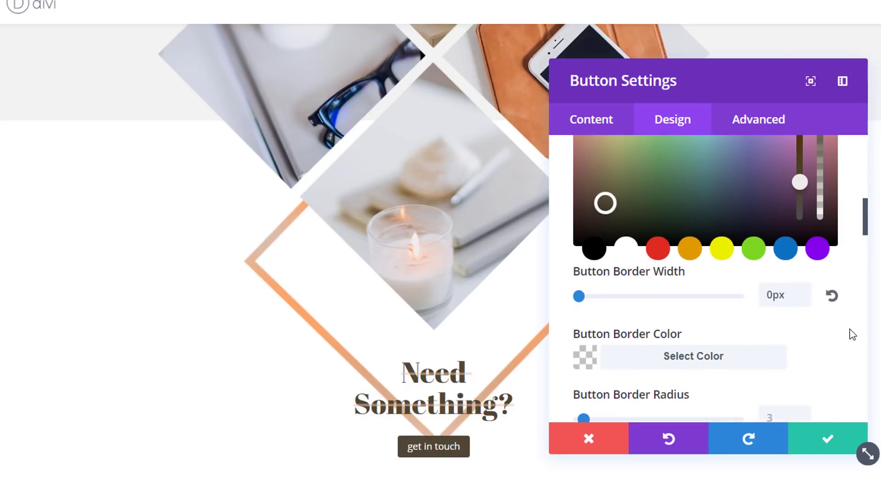
# Set the button letter spacing to 4px
pyautogui.scroll(-2, 822, 334)
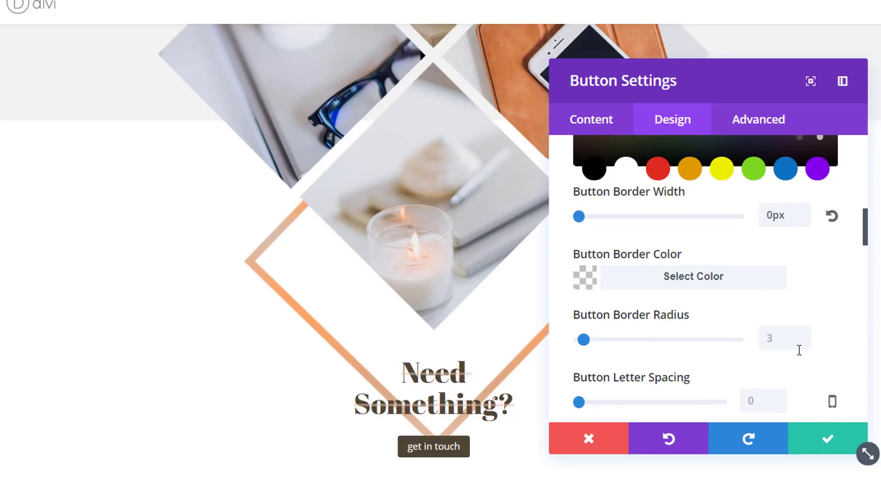
pyautogui.scroll(-2, 800, 349)
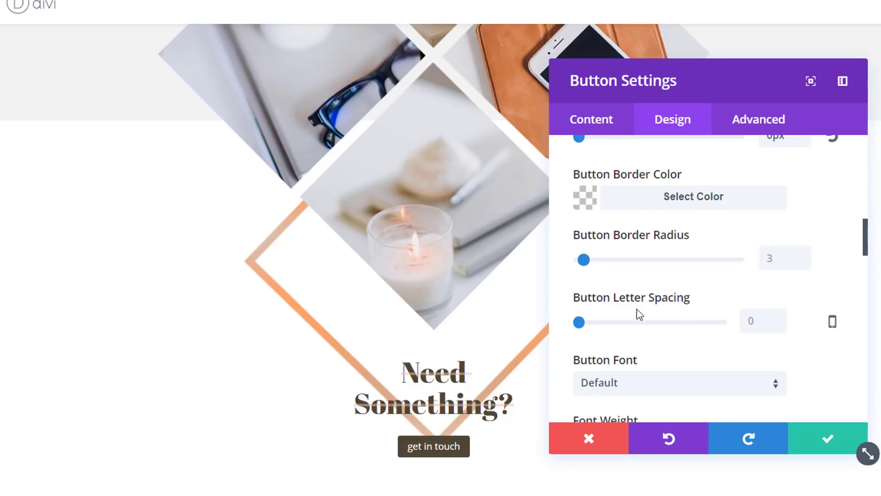
pyautogui.moveTo(582, 326); pyautogui.dragTo(587, 327)
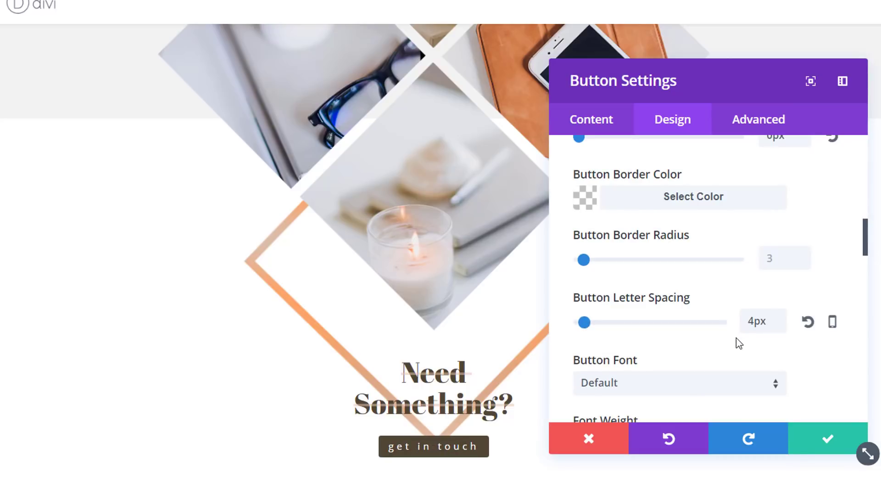
# Set the button font to Alef with the uppercase font style
pyautogui.scroll(-2, 737, 338)
pyautogui.click(716, 299)
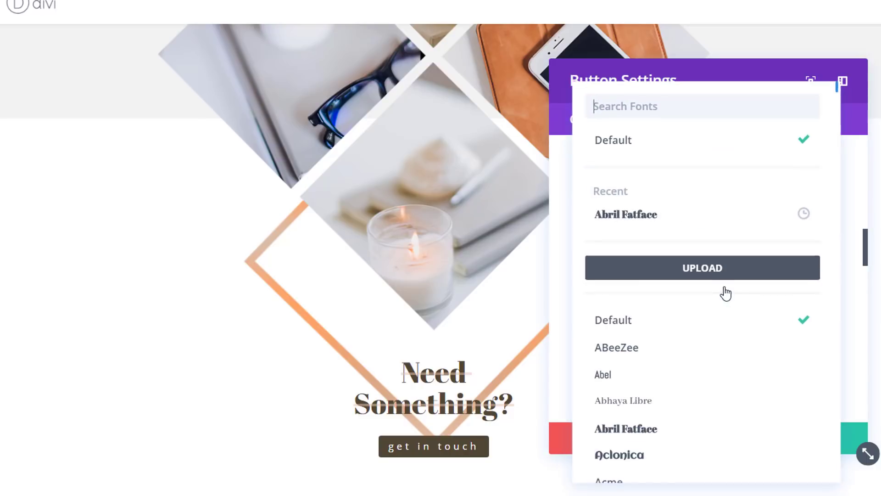
pyautogui.write('alef')
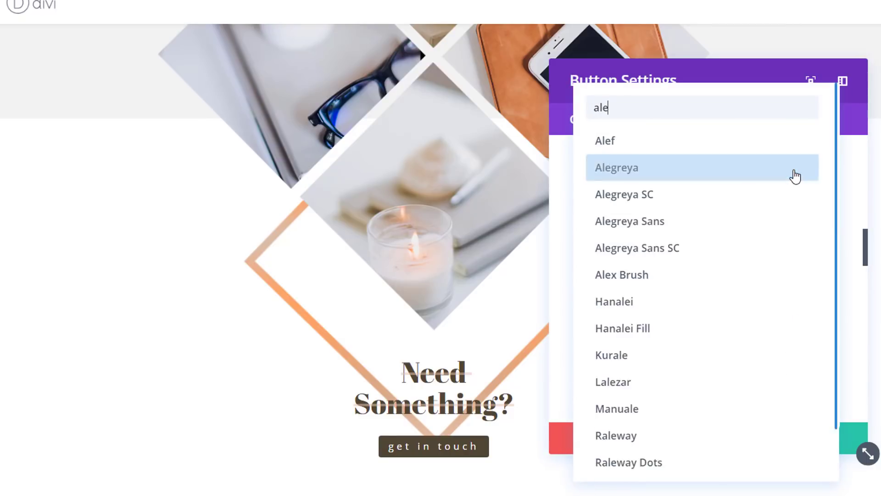
pyautogui.click(764, 144)
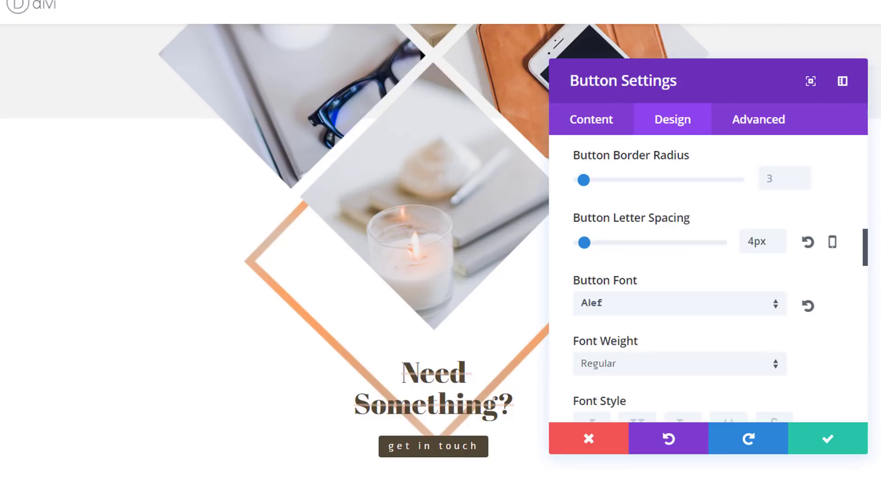
pyautogui.scroll(-3, 793, 281)
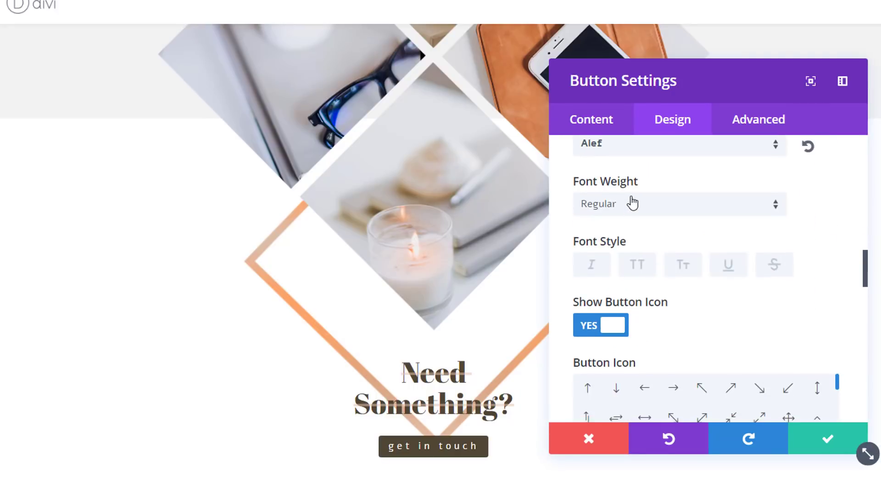
pyautogui.click(639, 266)
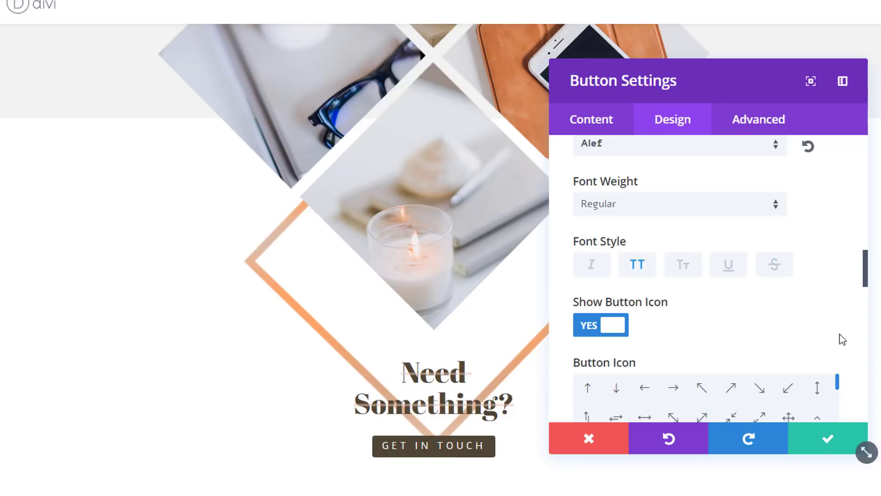
# Give the button a custom bottom margin of 200px in its spacing settings
pyautogui.scroll(-10, 795, 315)
pyautogui.scroll(-8, 702, 299)
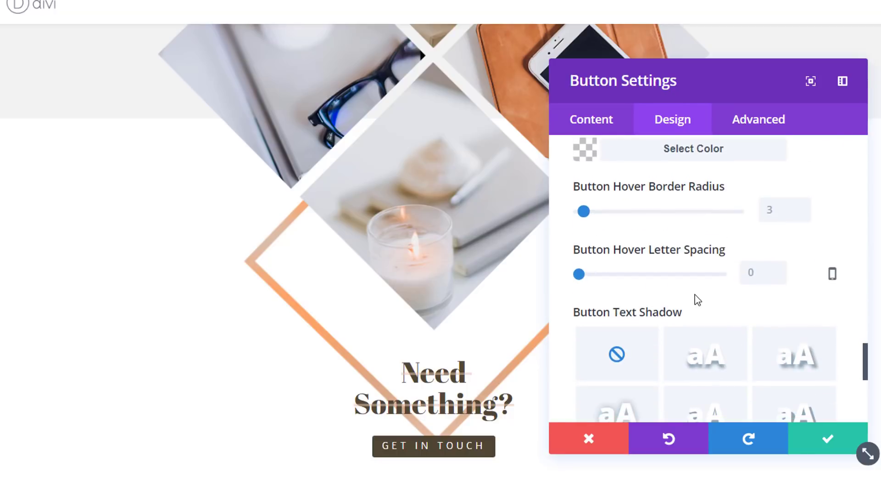
pyautogui.click(678, 184)
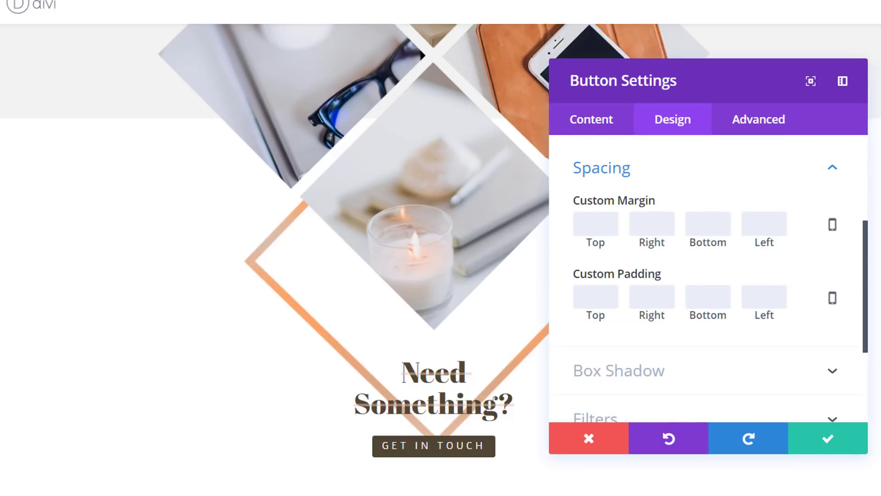
pyautogui.click(715, 223)
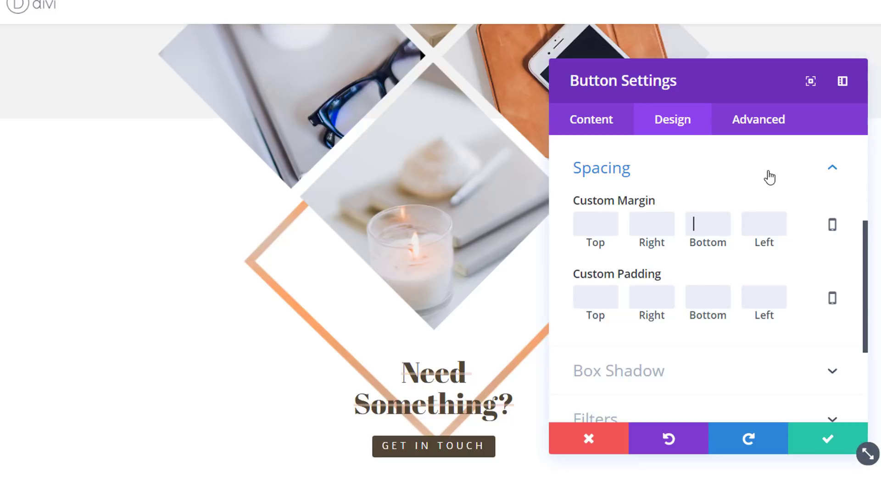
pyautogui.write('200')
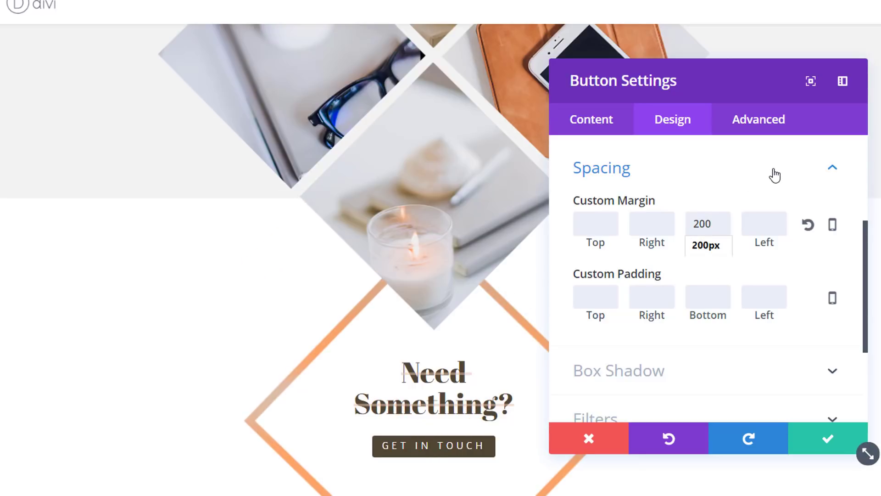
pyautogui.click(861, 195)
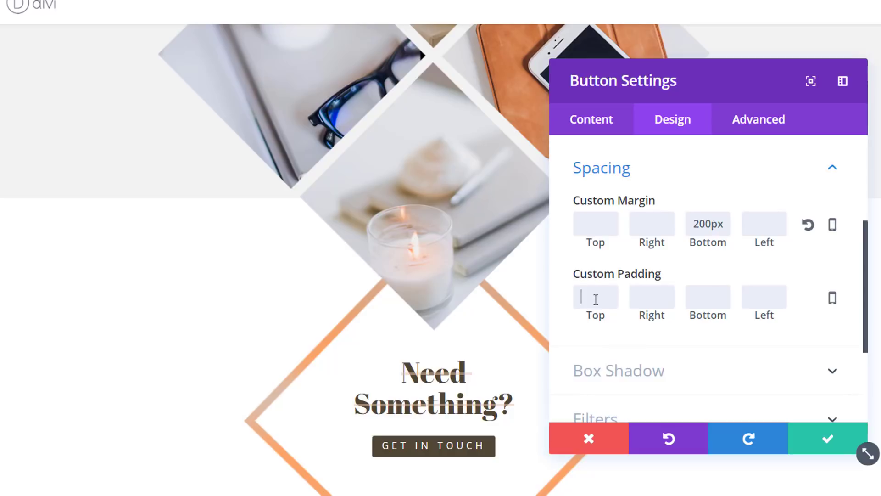
# Set the button's custom top and bottom padding to 5px each
pyautogui.click(638, 279)
pyautogui.write('5')
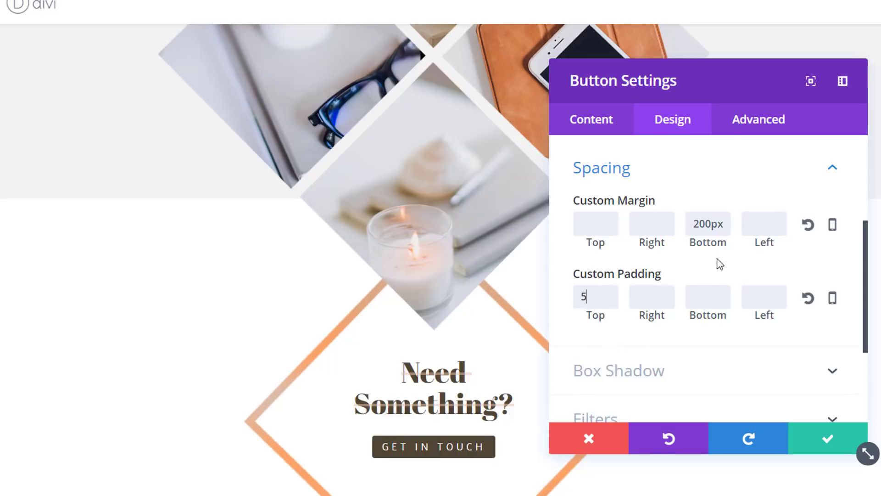
pyautogui.write('px')
pyautogui.hotkey('ctrl', 'a')
pyautogui.hotkey('ctrl', 'c')
pyautogui.click(713, 301)
pyautogui.hotkey('ctrl', 'v')
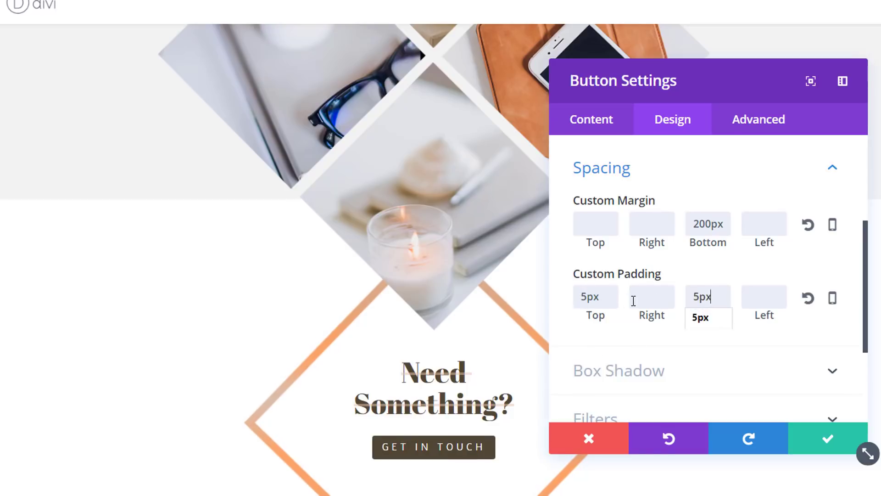
# Set the button's custom right and left padding to 20px each and save the button settings
pyautogui.write('20')
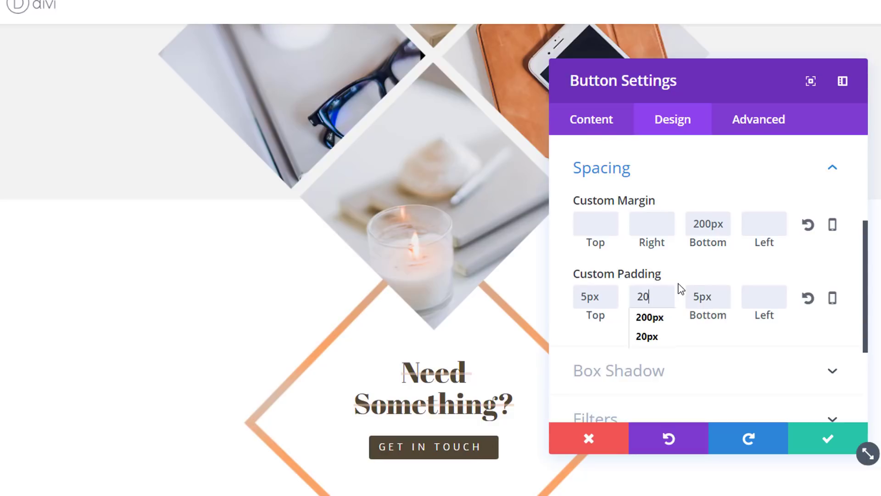
pyautogui.hotkey('ctrl', 'a')
pyautogui.hotkey('ctrl', 'c')
pyautogui.click(772, 290)
pyautogui.hotkey('ctrl', 'v')
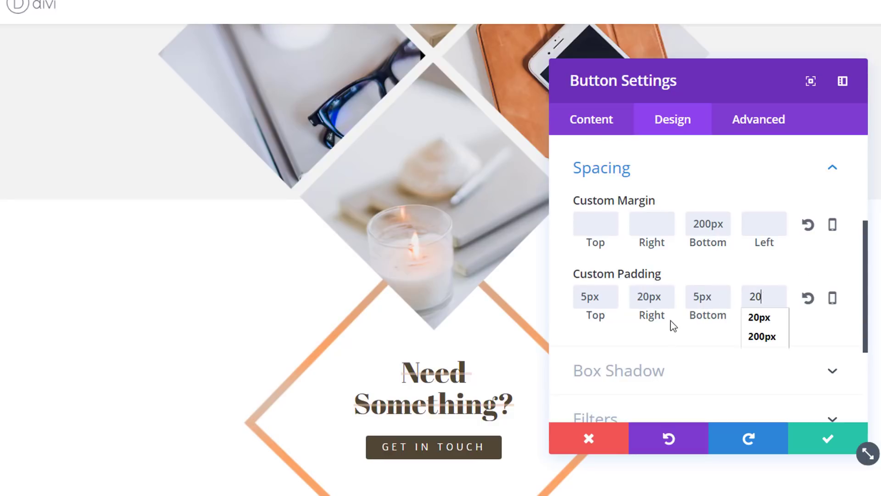
pyautogui.click(764, 272)
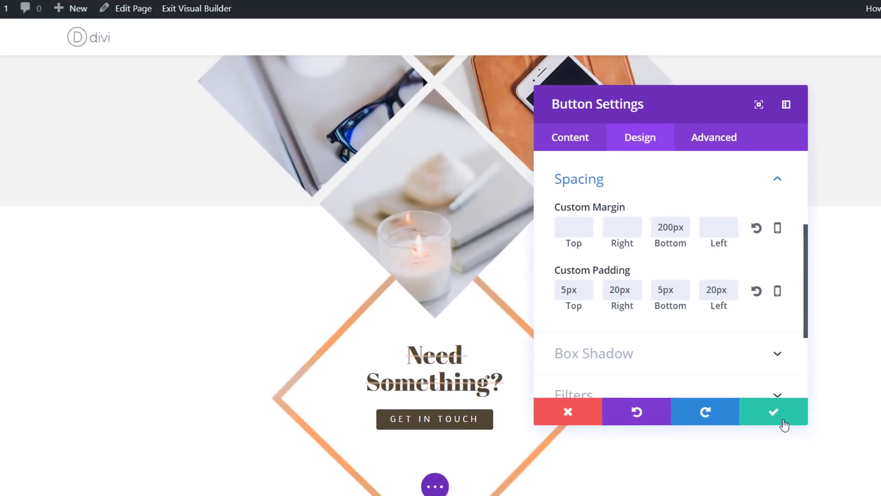
pyautogui.click(829, 438)
# Add a text module to the row's first column with the content "title 1"
pyautogui.scroll(-3, 476, 317)
pyautogui.scroll(5, 464, 343)
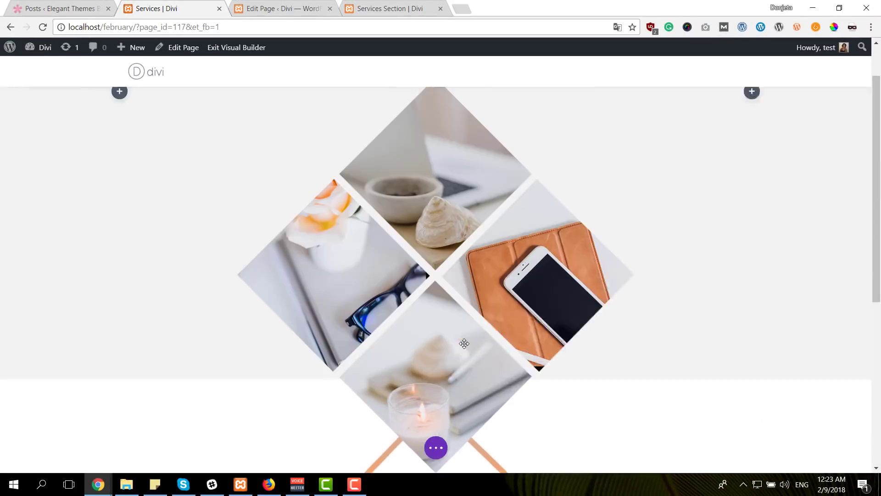
pyautogui.scroll(2, 464, 343)
pyautogui.scroll(-5, 464, 345)
pyautogui.scroll(6, 465, 345)
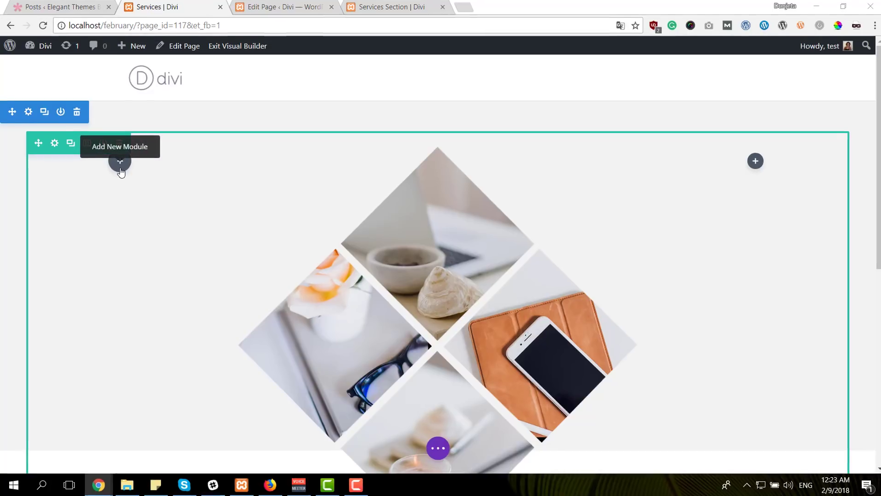
pyautogui.click(119, 167)
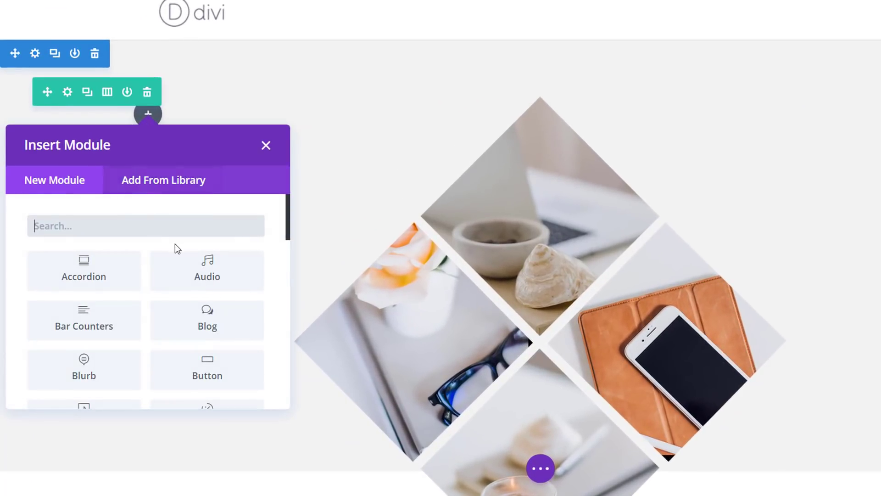
pyautogui.write('text')
pyautogui.click(105, 272)
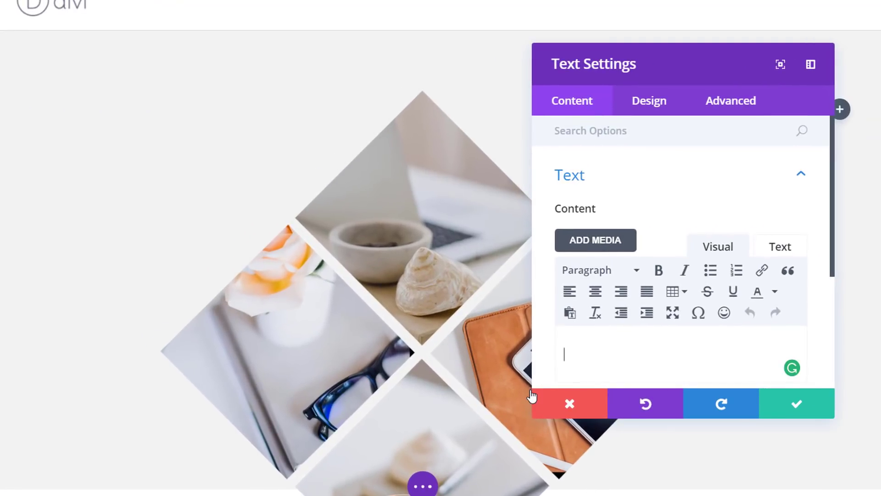
pyautogui.write('ti')
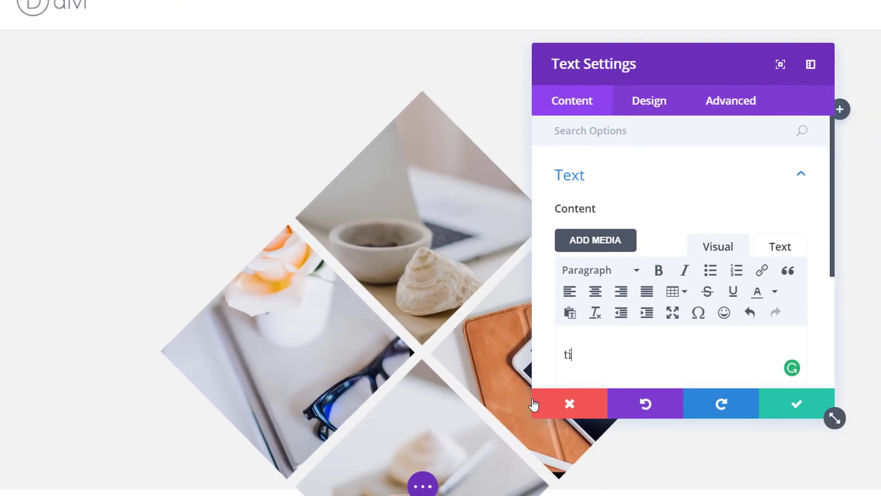
pyautogui.write('tle 1')
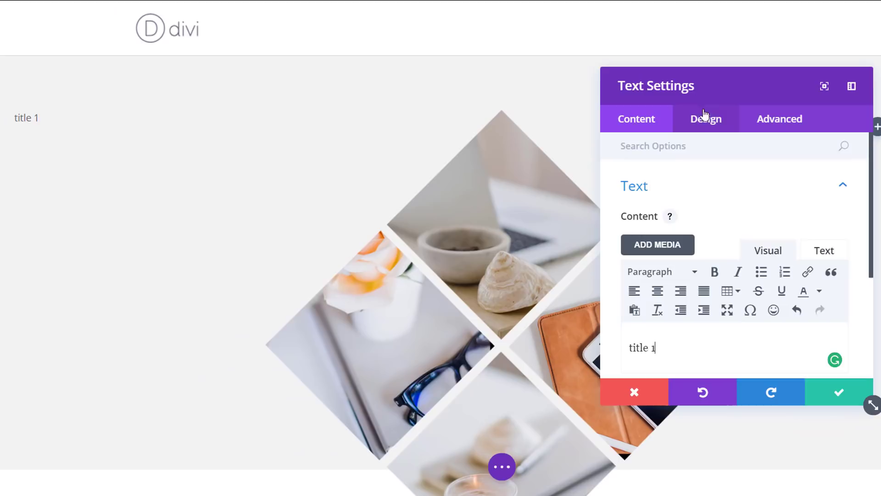
# Set the title text font to Alef with bold weight and the uppercase font style
pyautogui.click(705, 116)
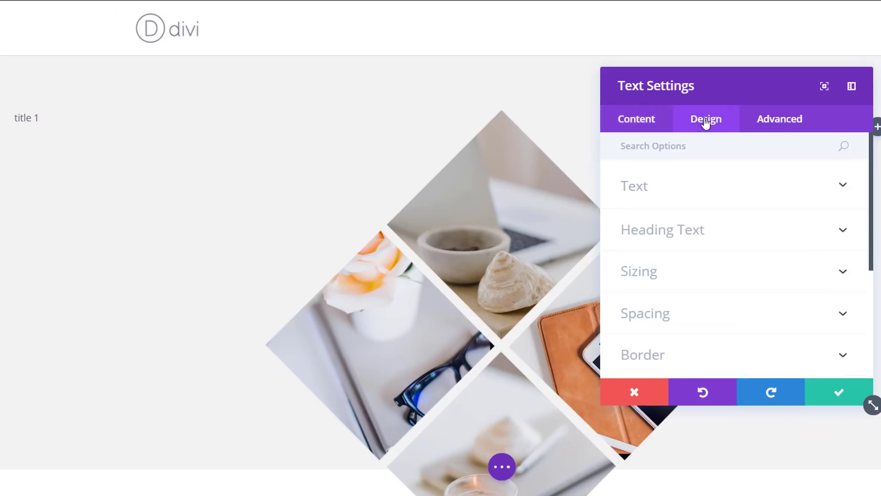
pyautogui.click(700, 186)
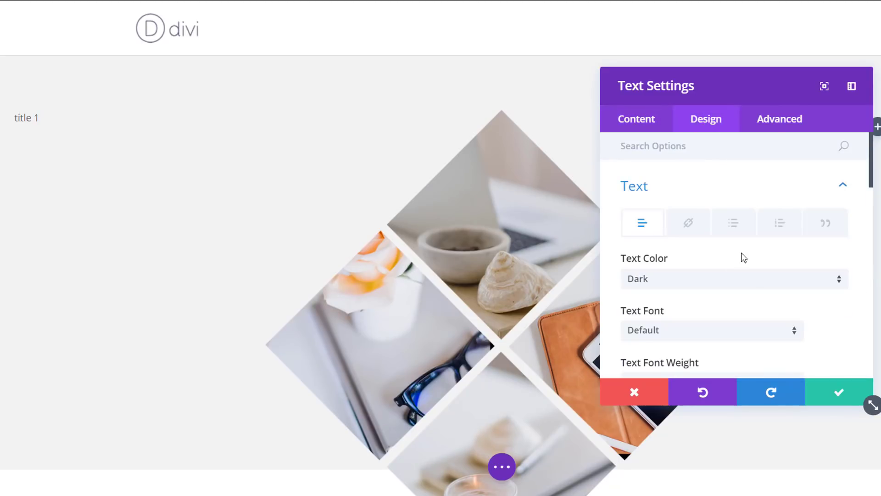
pyautogui.scroll(-2, 693, 193)
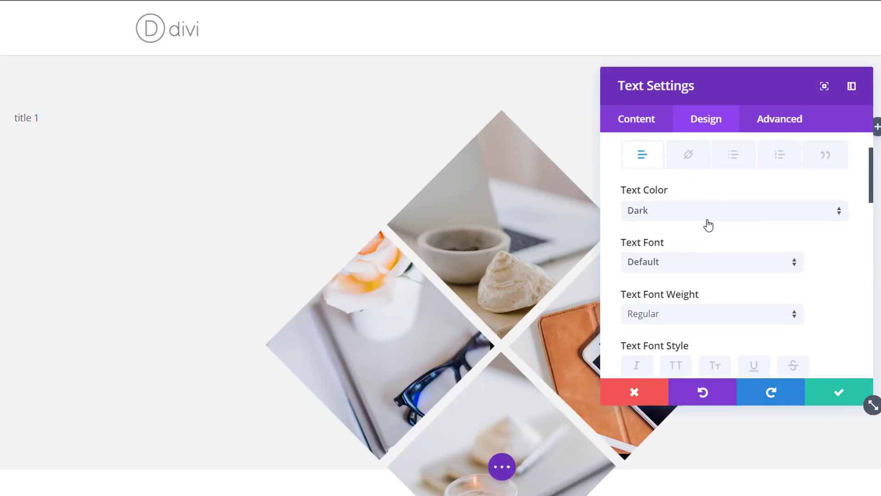
pyautogui.click(731, 276)
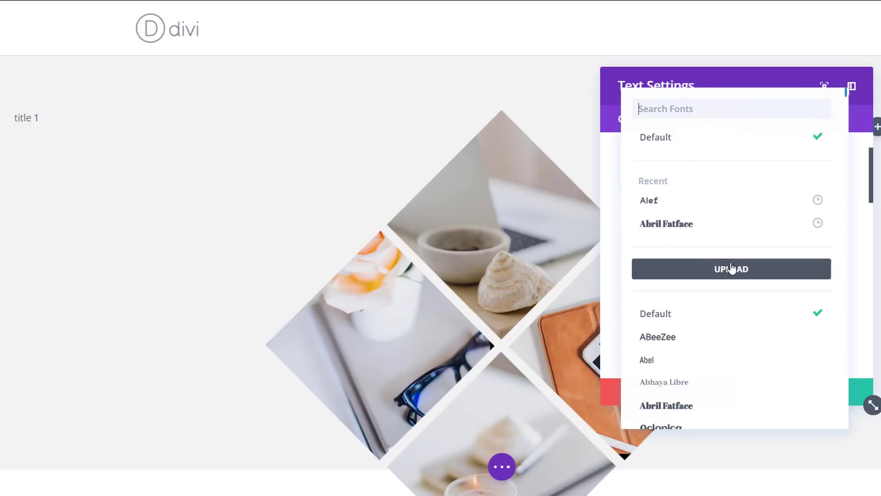
pyautogui.click(682, 200)
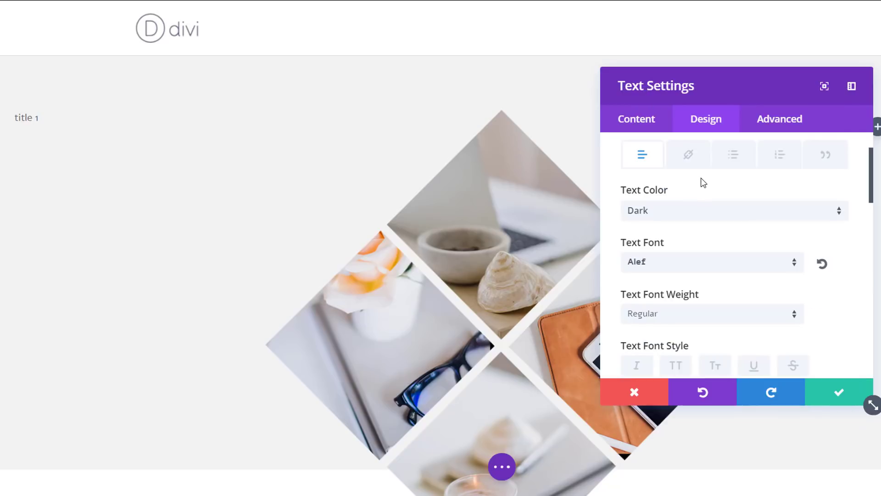
pyautogui.scroll(-3, 767, 229)
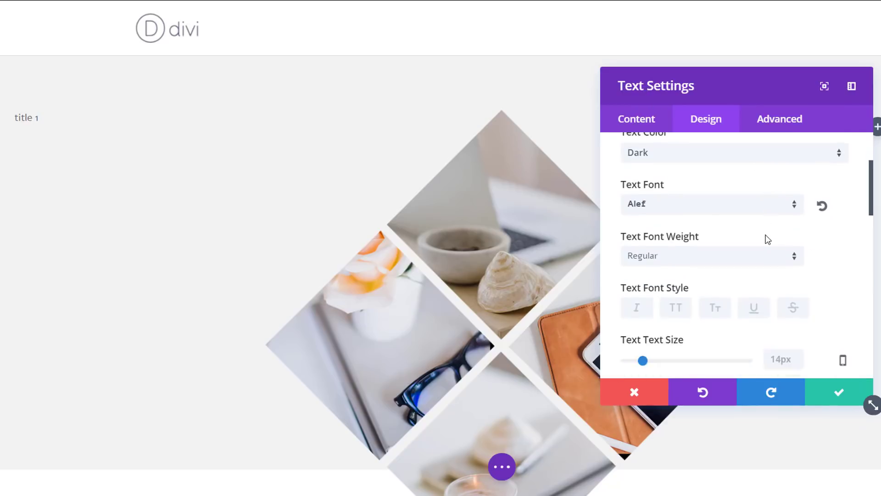
pyautogui.click(719, 251)
pyautogui.click(708, 288)
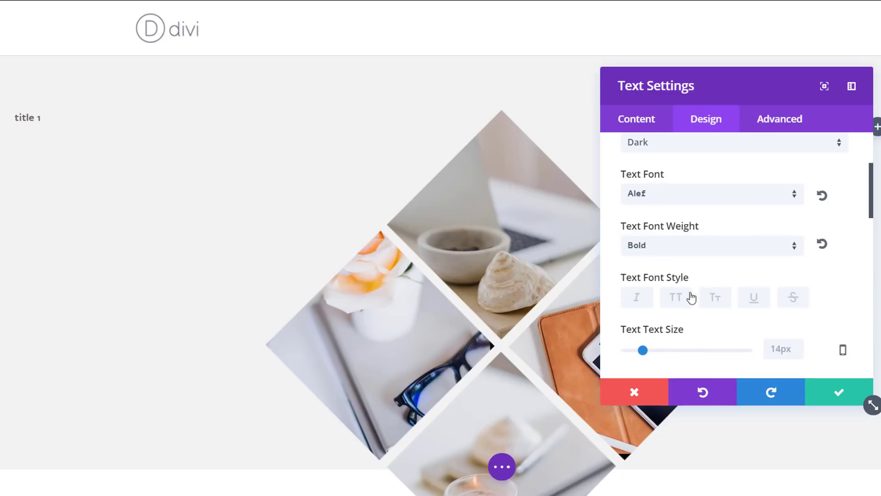
pyautogui.click(680, 302)
# Set the title's text size to 50px and its text color to #4f4636
pyautogui.scroll(-3, 714, 279)
pyautogui.click(782, 280)
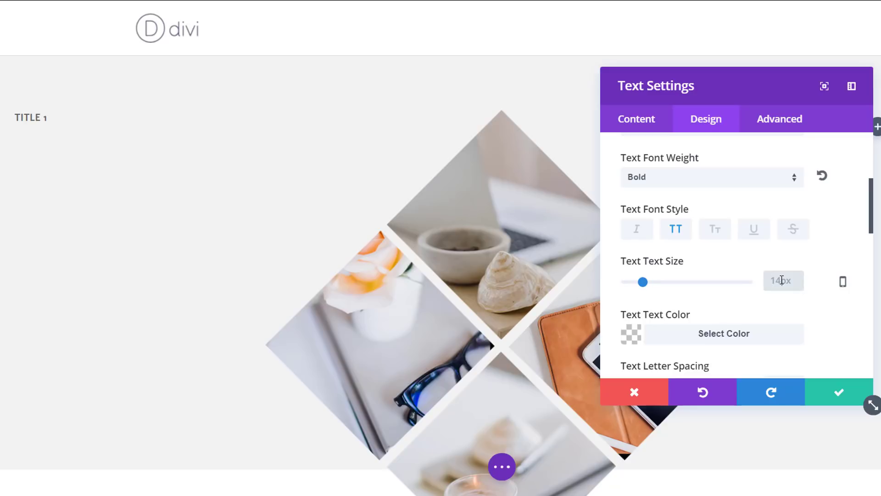
pyautogui.write('50px')
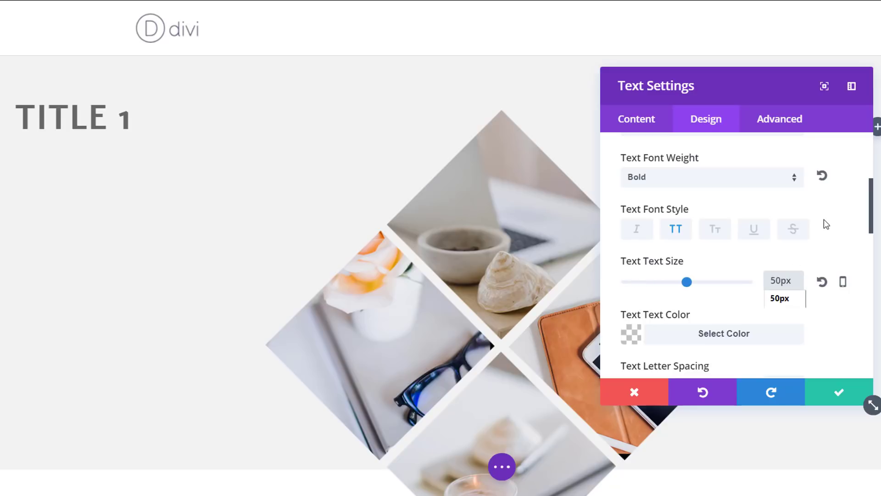
pyautogui.press('Return')
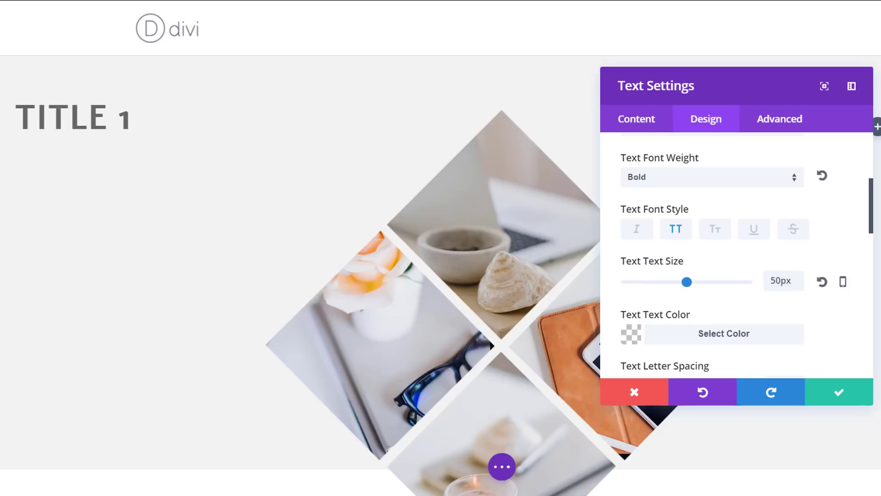
pyautogui.click(767, 339)
pyautogui.write('#4f4636')
pyautogui.press('Return')
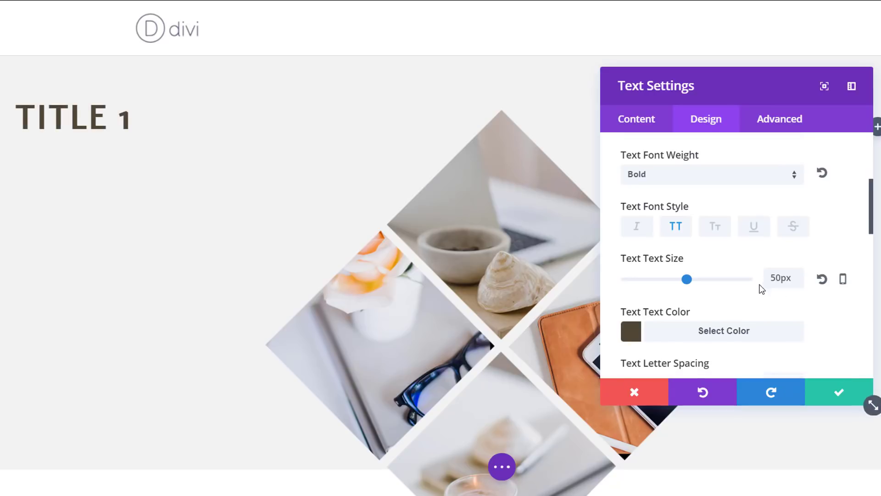
# Set the title's letter spacing to 5px and its line height to 1em
pyautogui.scroll(-5, 762, 287)
pyautogui.moveTo(629, 186); pyautogui.dragTo(636, 186)
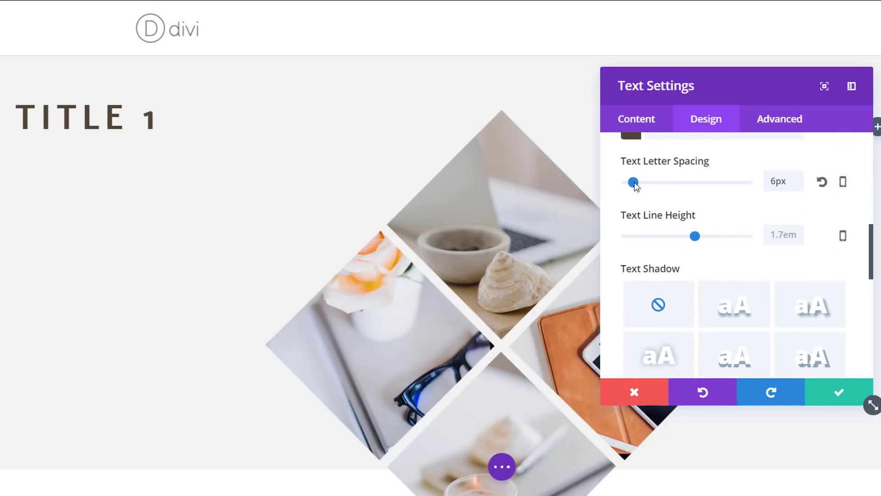
pyautogui.doubleClick(801, 178)
pyautogui.write('6')
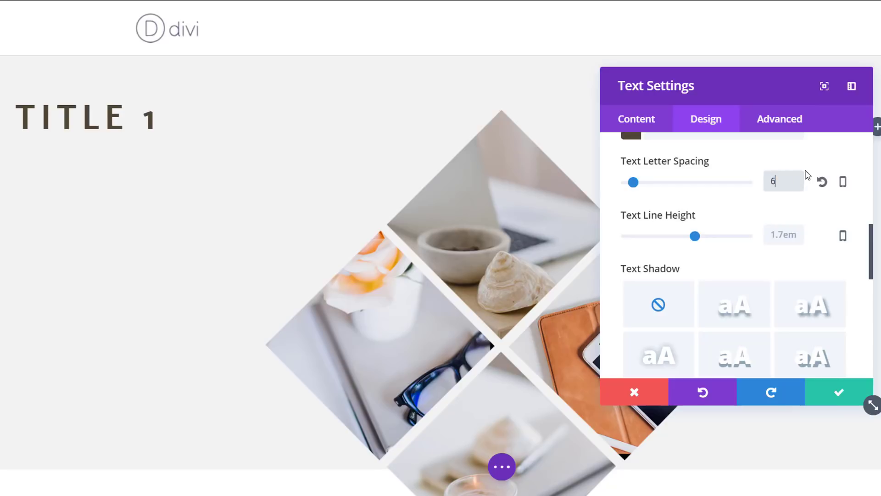
pyautogui.press('BackSpace')
pyautogui.press('BackSpace')
pyautogui.press('BackSpace')
pyautogui.write('5px')
pyautogui.click(842, 155)
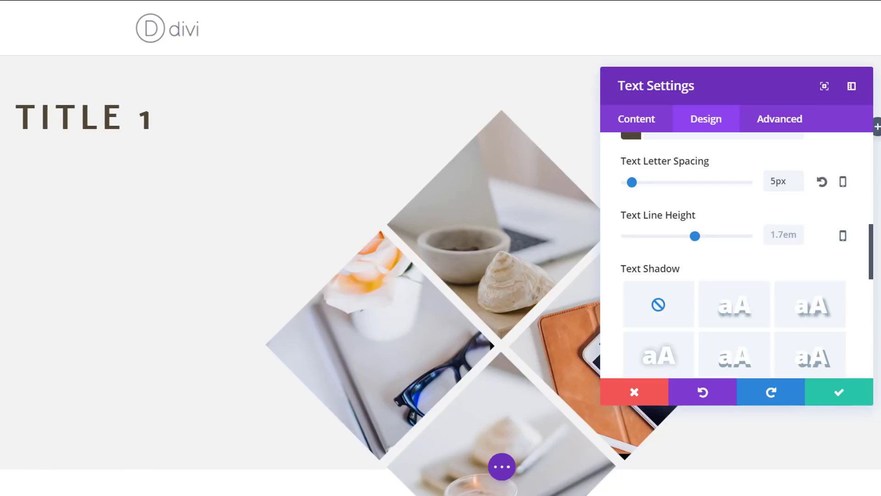
pyautogui.moveTo(695, 236); pyautogui.dragTo(668, 240)
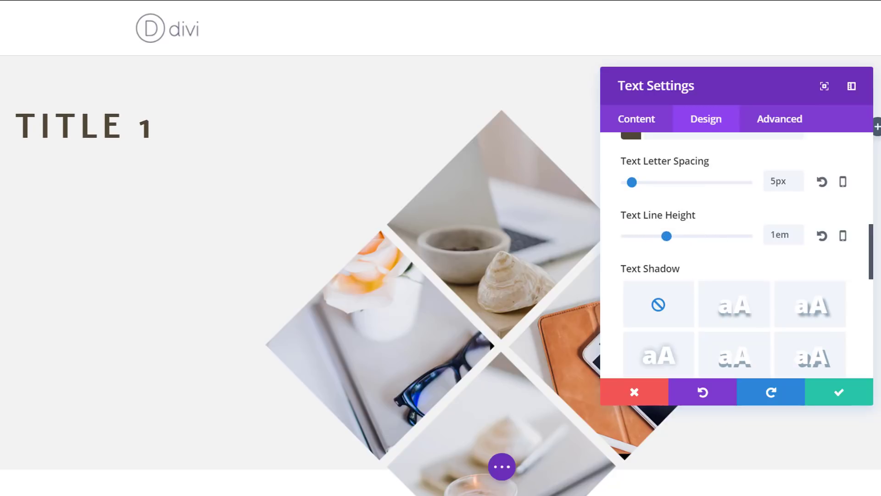
# Give the title text module a custom right padding of 50px
pyautogui.scroll(-3, 773, 305)
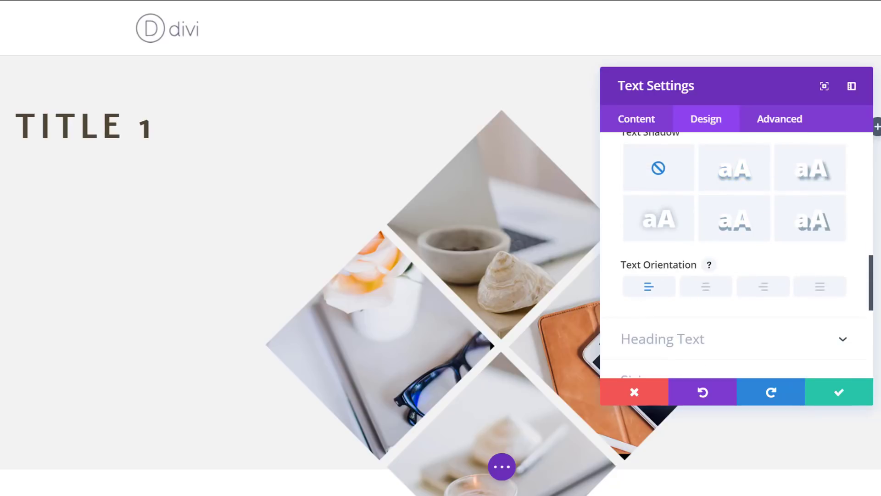
pyautogui.scroll(-3, 731, 309)
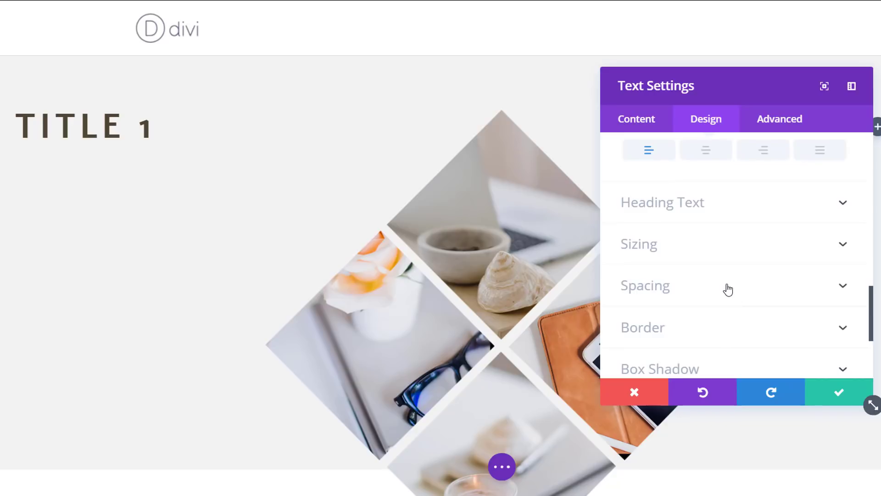
pyautogui.click(728, 290)
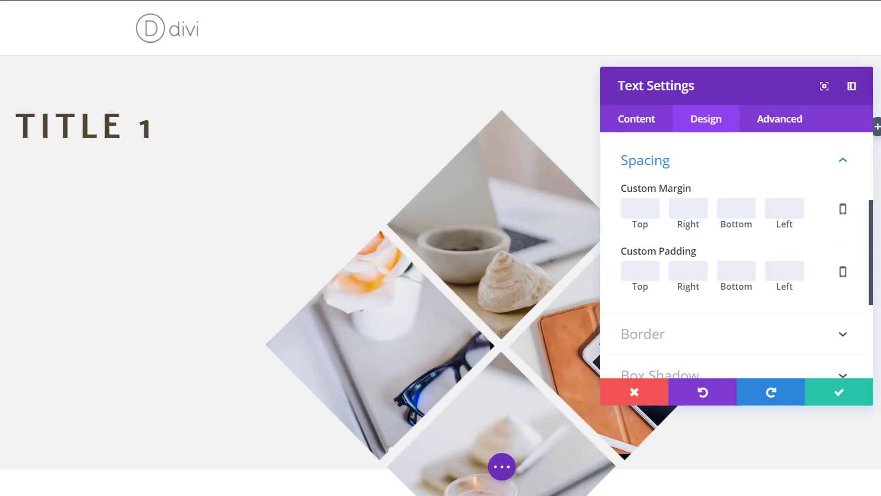
pyautogui.click(693, 278)
pyautogui.write('50')
pyautogui.click(834, 246)
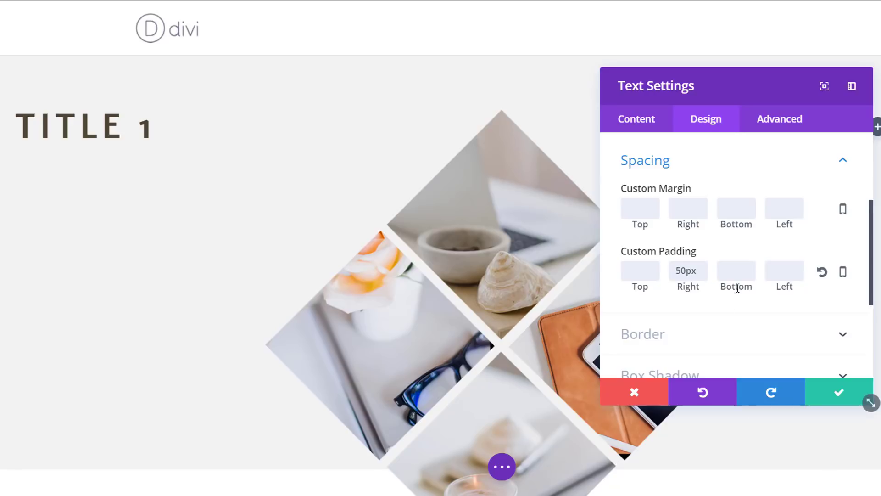
# Add a right border to the title module with the color #e9c1a5 and a width of a few pixels
pyautogui.scroll(-3, 735, 288)
pyautogui.click(741, 202)
pyautogui.scroll(1, 741, 204)
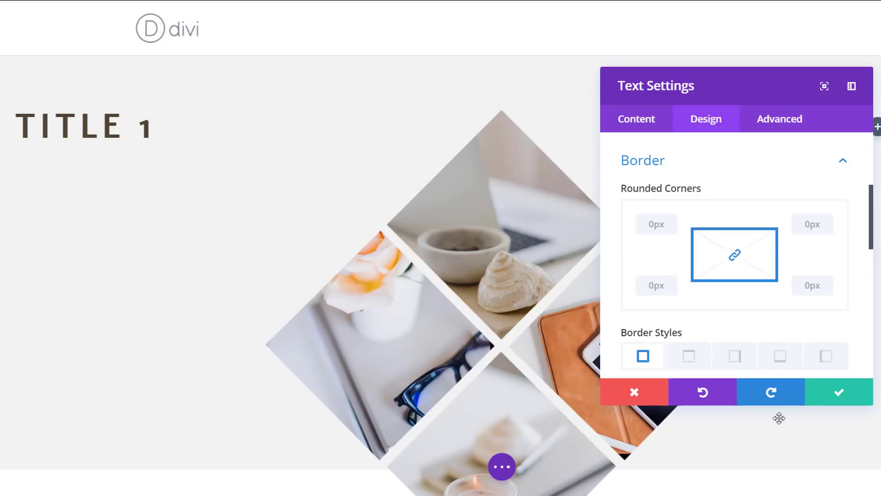
pyautogui.scroll(-3, 777, 293)
pyautogui.click(737, 218)
pyautogui.scroll(-3, 718, 264)
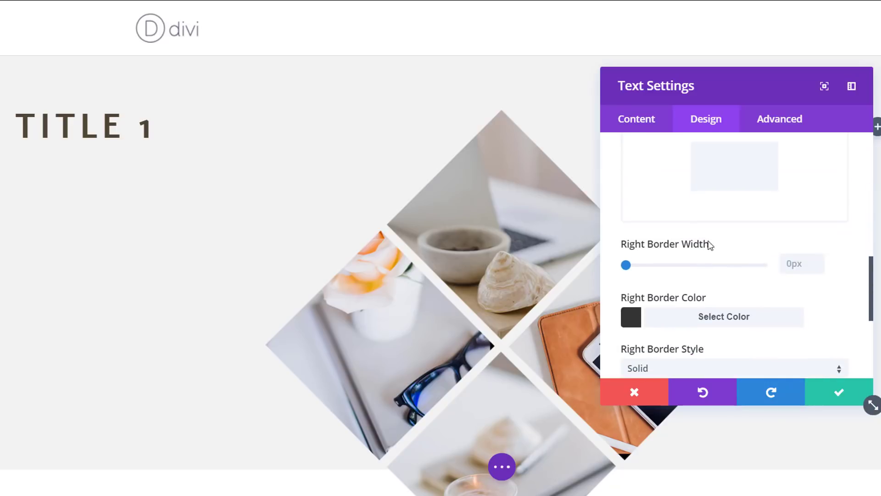
pyautogui.click(684, 317)
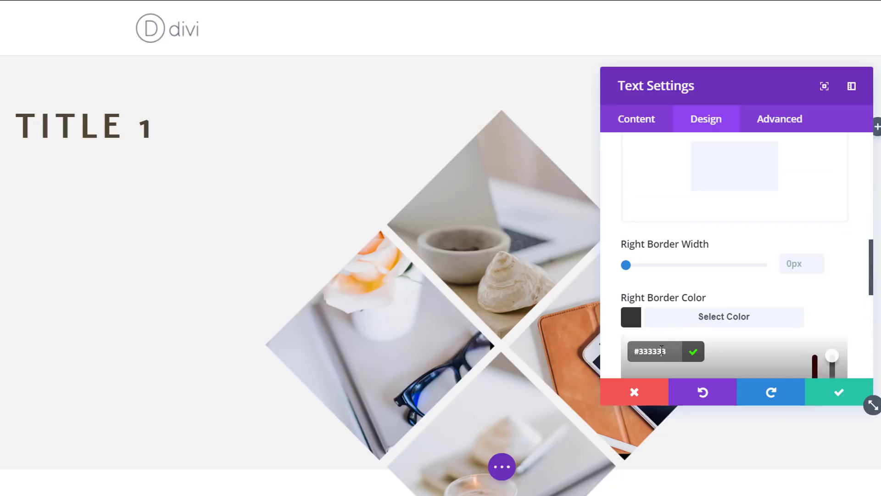
pyautogui.hotkey('ctrl', 'a')
pyautogui.write('#e9c1a5')
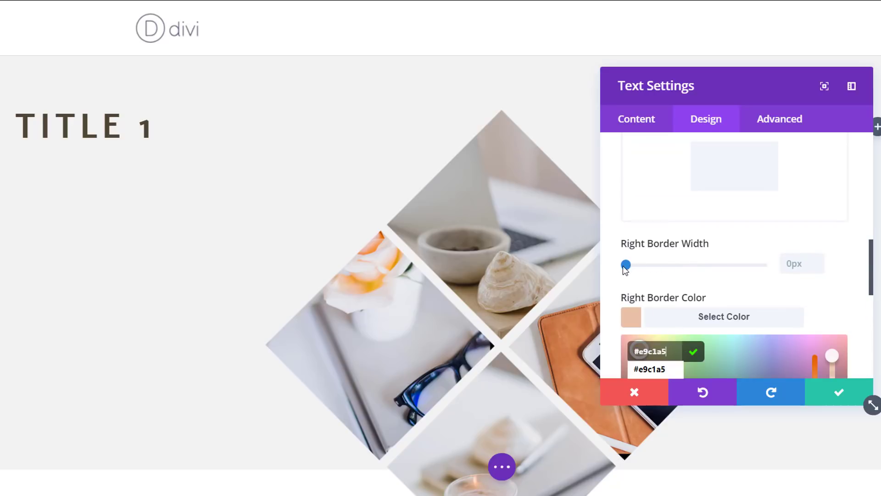
pyautogui.moveTo(626, 269); pyautogui.dragTo(642, 269)
# Change the title's right border style to Double and save the text module settings
pyautogui.scroll(-3, 716, 284)
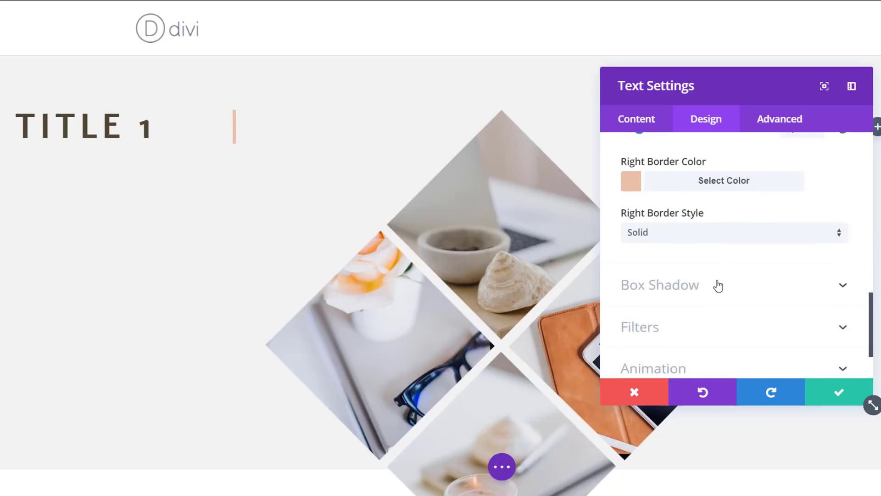
pyautogui.click(718, 243)
pyautogui.click(697, 303)
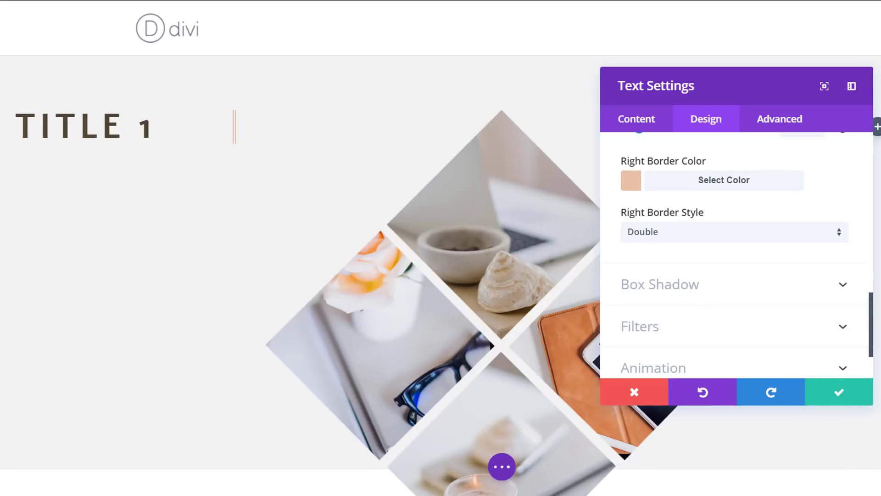
pyautogui.click(840, 394)
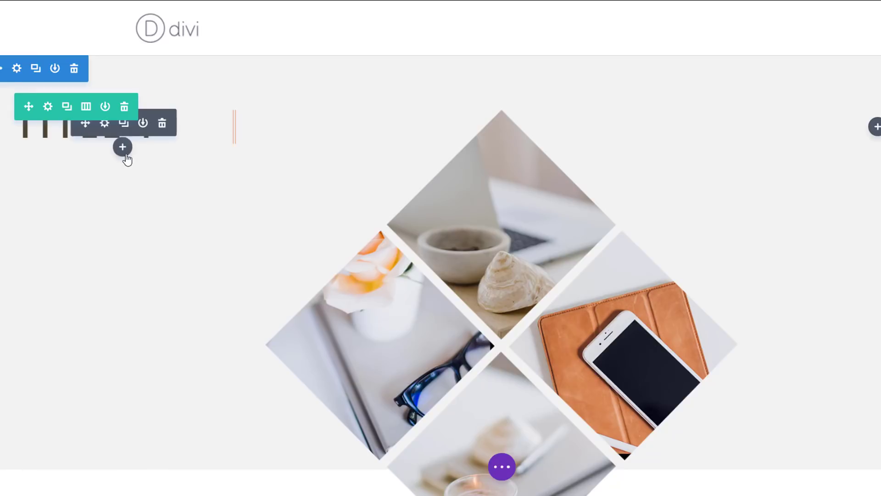
# Add a text module below the Title 1 module and fill it with a Lorem ipsum paragraph
pyautogui.click(123, 147)
pyautogui.write('text')
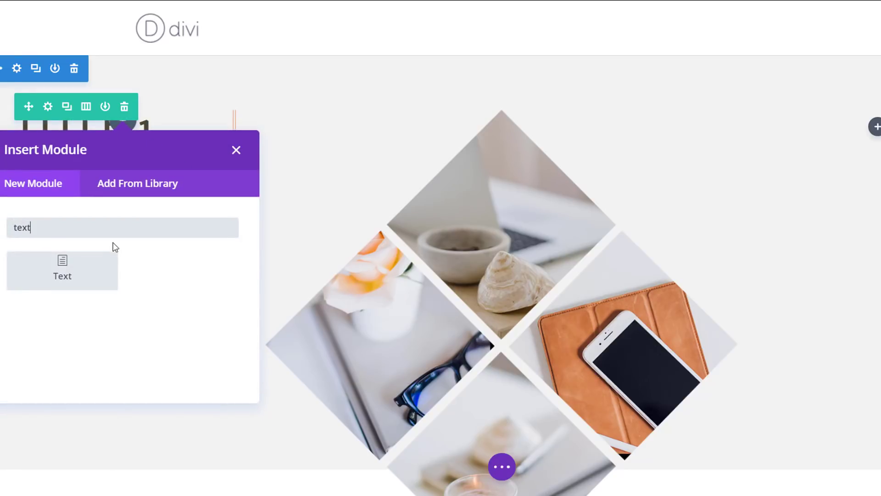
pyautogui.click(108, 264)
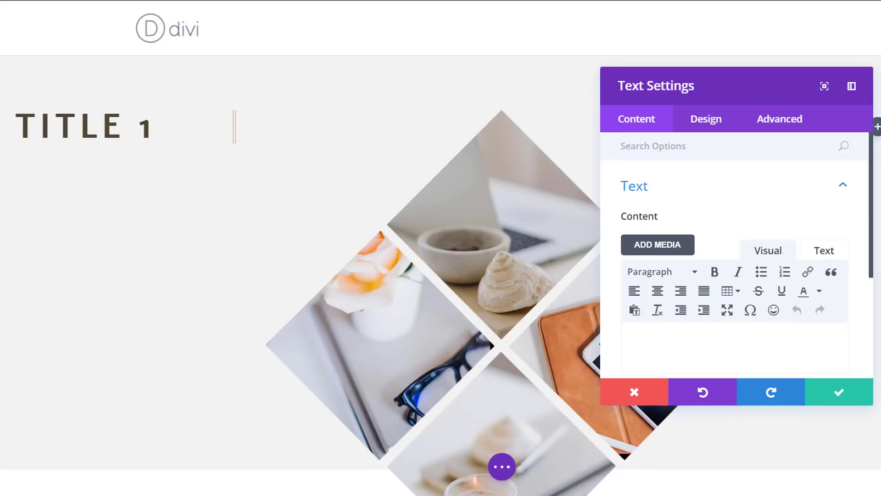
pyautogui.click(717, 339)
pyautogui.write('Lorem ipsum dolor sit amet, consectetur adipiscing elit, sed do eiusmod tempor incididunt ut labore et dolore magna aliqua. Ut enim ad minim veniam, quis nostrud exercitation ullamco laboris nisi ut aliquip ex ea commodo consequat. Duis aute irure dolor in reprehenderit in voluptate velit esse cillum dolore eu fugiat nulla pariatur.')
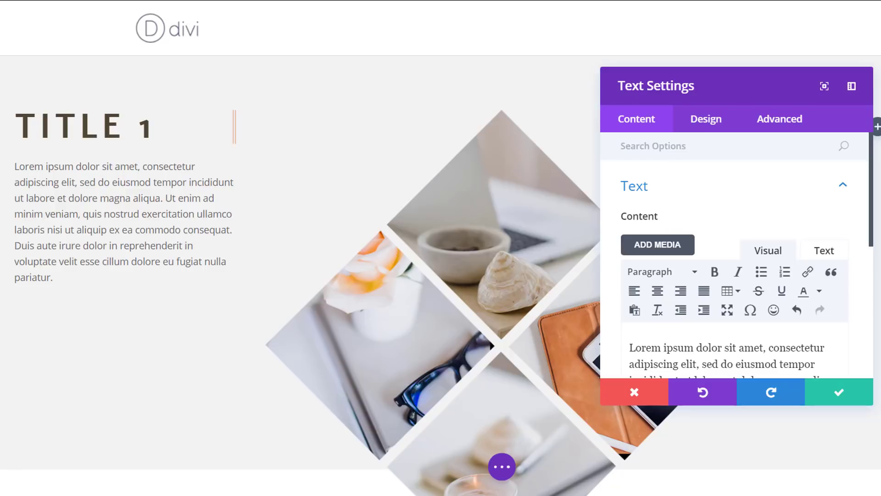
# Set the paragraph module's text font to Alef
pyautogui.click(702, 118)
pyautogui.click(712, 196)
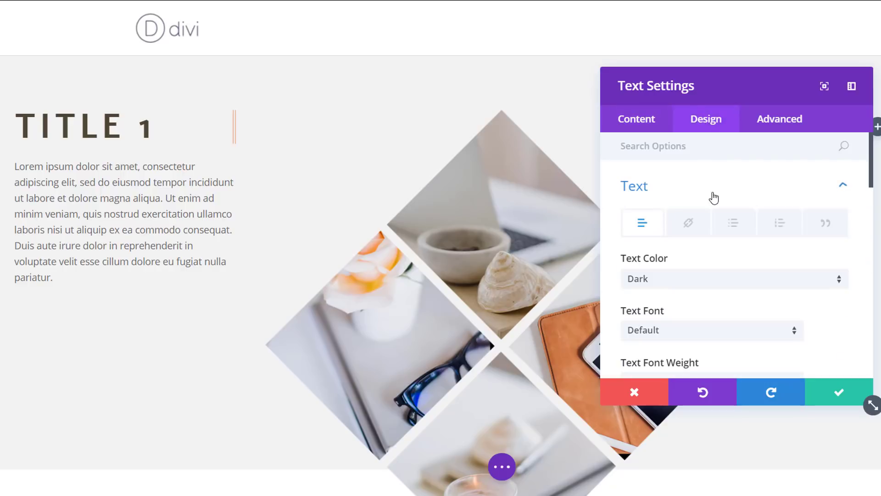
pyautogui.scroll(-2, 719, 266)
pyautogui.click(710, 270)
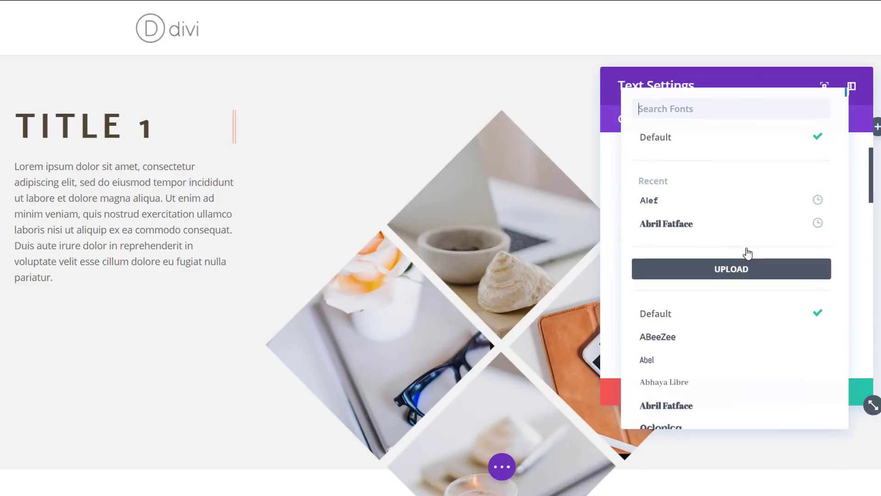
pyautogui.click(688, 201)
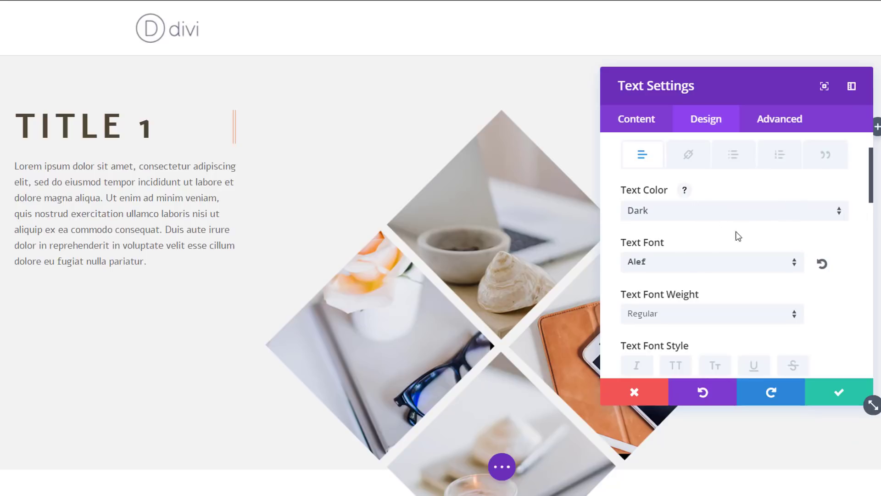
# Set the paragraph's text size to 15px
pyautogui.scroll(-1, 682, 290)
pyautogui.scroll(-3, 679, 294)
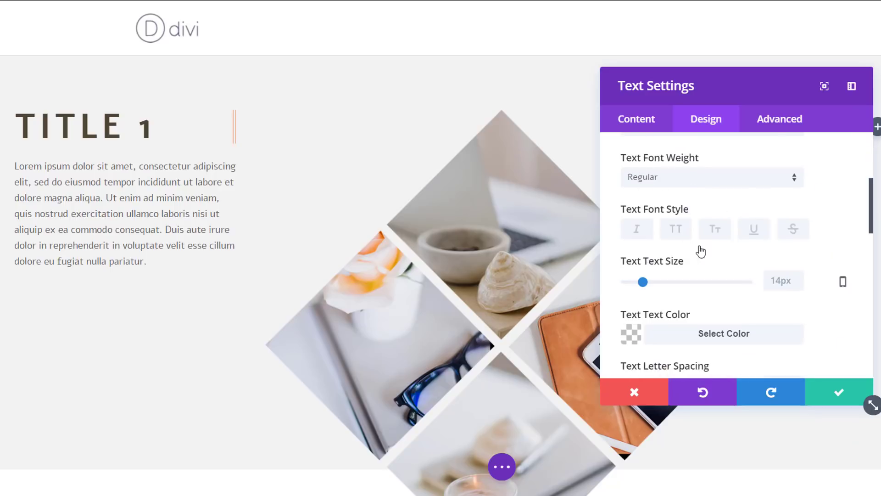
pyautogui.click(792, 283)
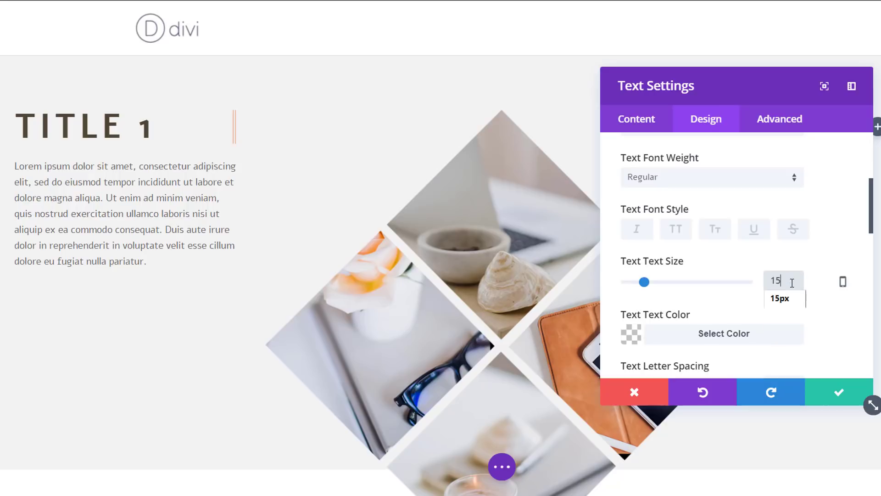
pyautogui.click(786, 275)
pyautogui.moveTo(643, 282); pyautogui.dragTo(645, 284)
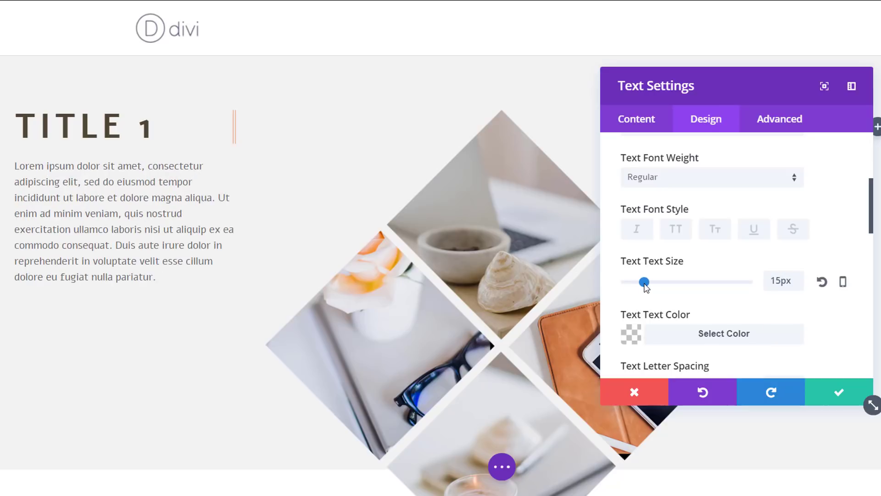
# Set the paragraph's text color to #4f4634
pyautogui.scroll(-2, 792, 274)
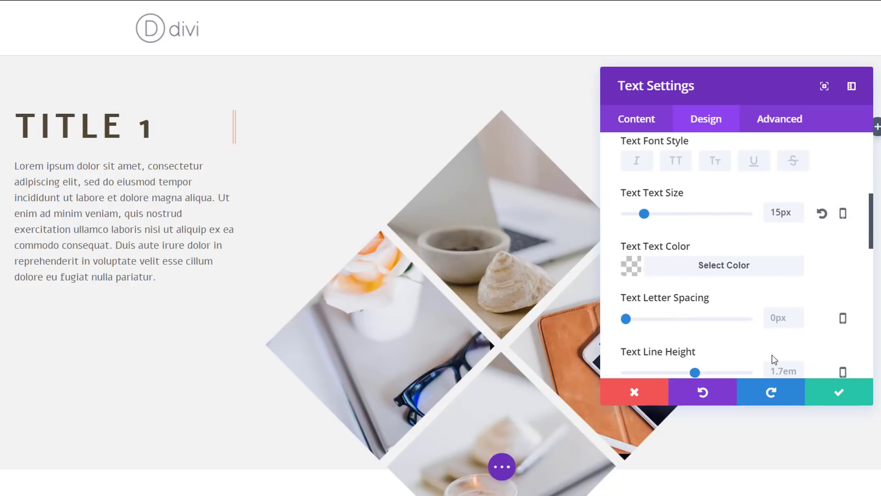
pyautogui.click(721, 271)
pyautogui.click(663, 300)
pyautogui.write('#4f4634')
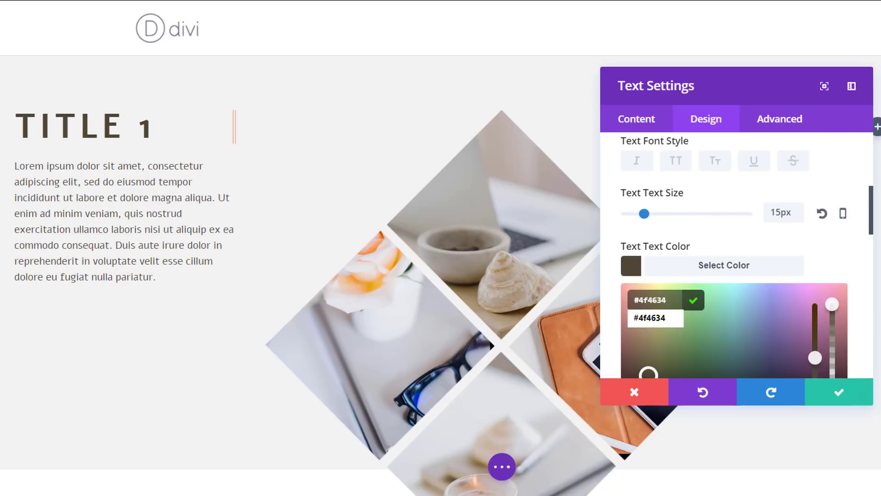
# Set the paragraph's letter spacing to 2px and its line height to 1.1em
pyautogui.scroll(-5, 769, 271)
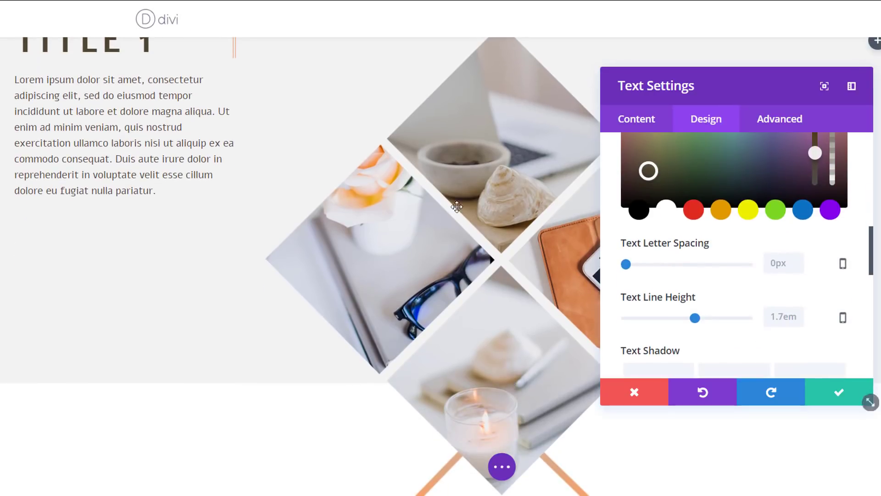
pyautogui.moveTo(626, 264); pyautogui.dragTo(628, 265)
pyautogui.scroll(-3, 627, 271)
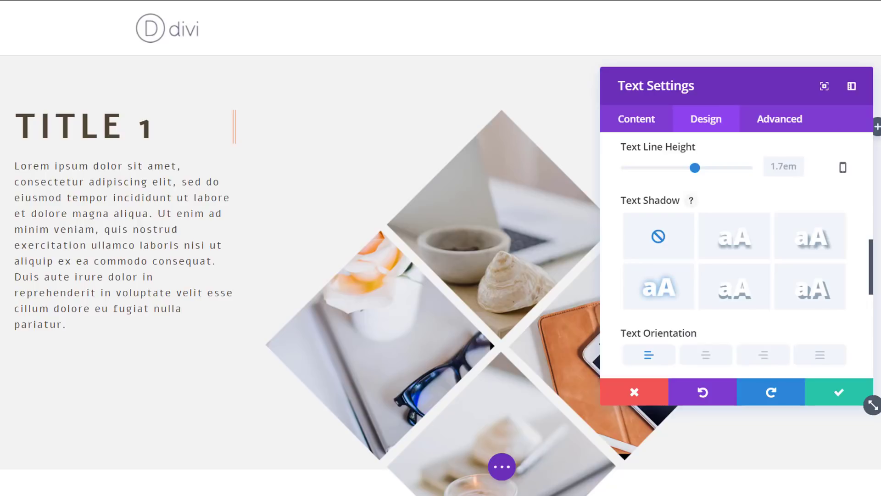
pyautogui.scroll(-2, 733, 409)
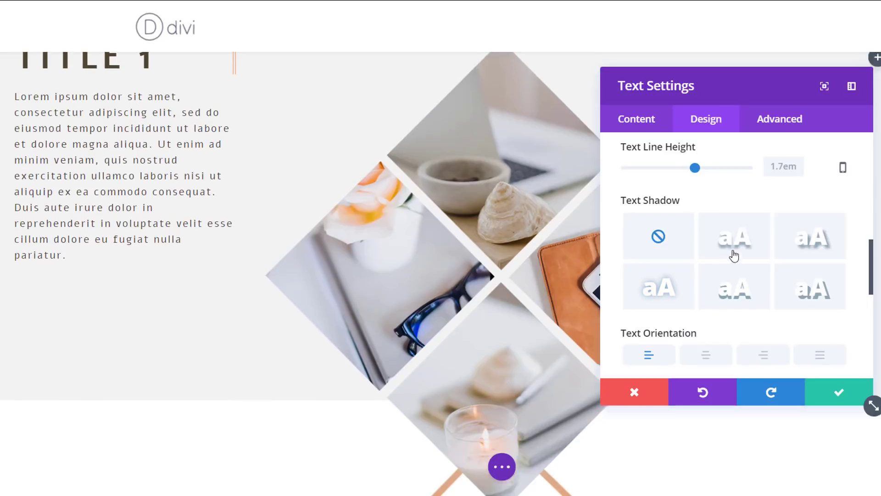
pyautogui.scroll(2, 727, 206)
pyautogui.moveTo(697, 240); pyautogui.dragTo(671, 242)
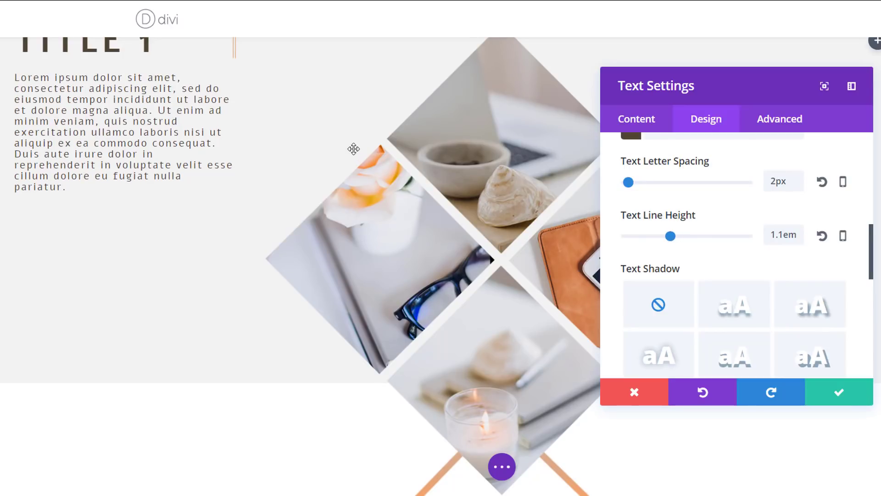
pyautogui.scroll(2, 354, 148)
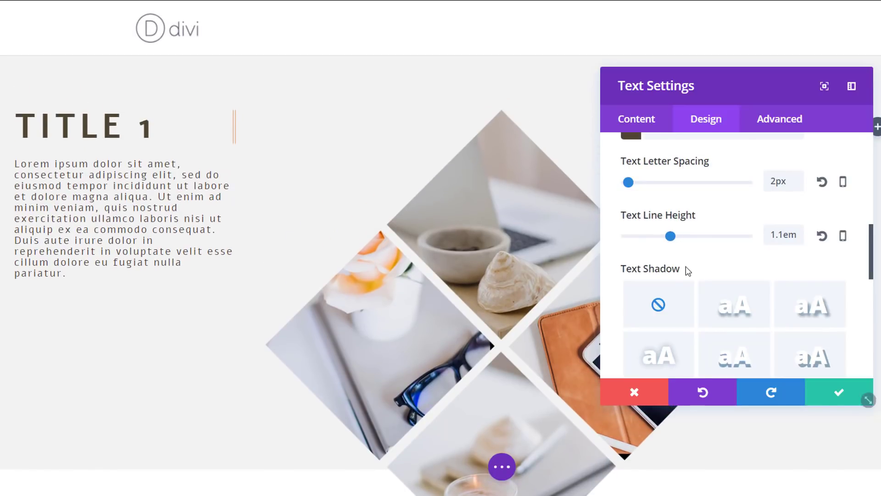
# Give the paragraph text module a custom left padding of 80px
pyautogui.scroll(-3, 686, 266)
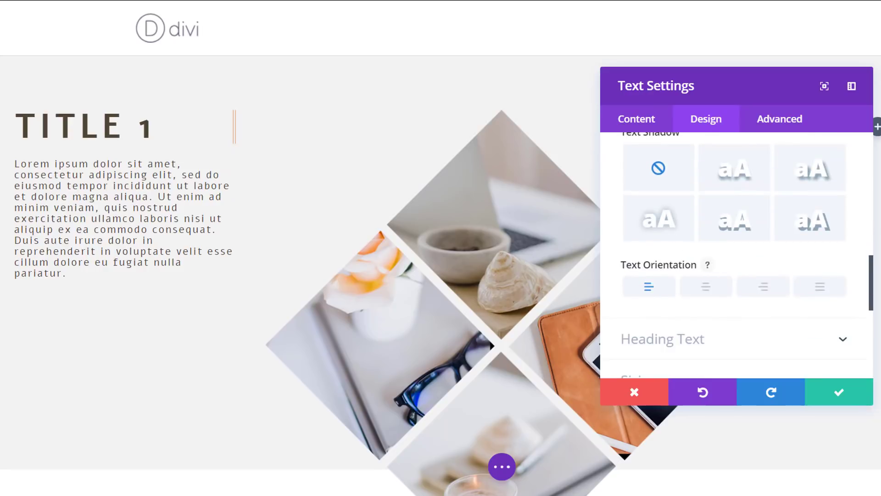
pyautogui.scroll(-3, 736, 317)
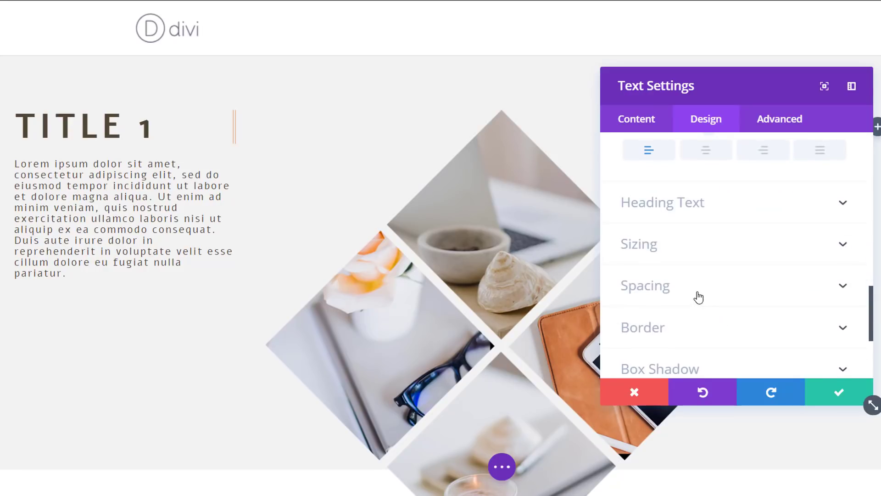
pyautogui.click(699, 295)
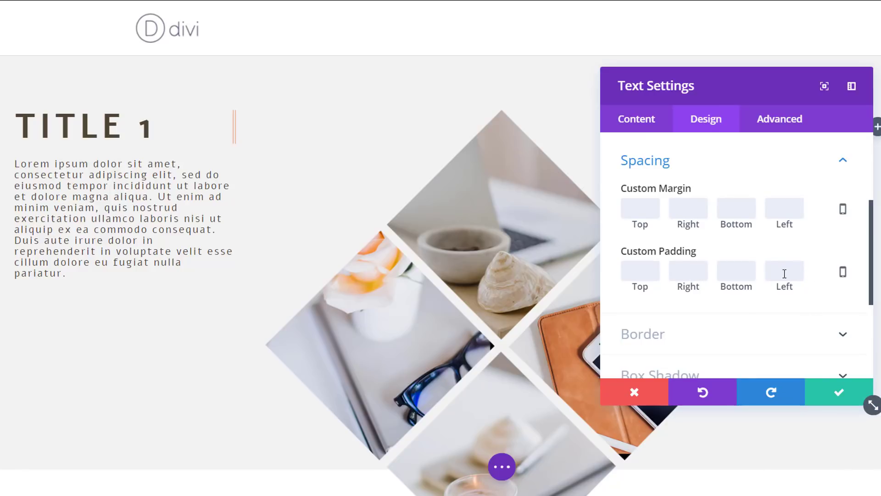
pyautogui.write('80')
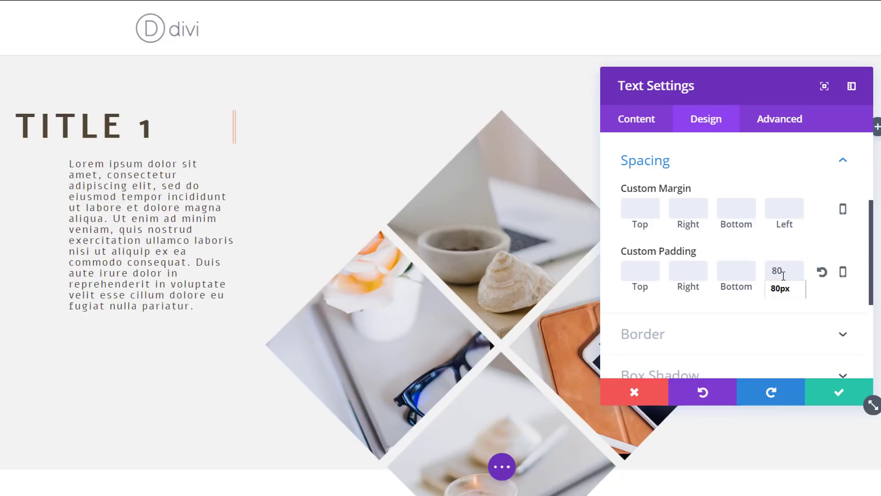
pyautogui.click(847, 234)
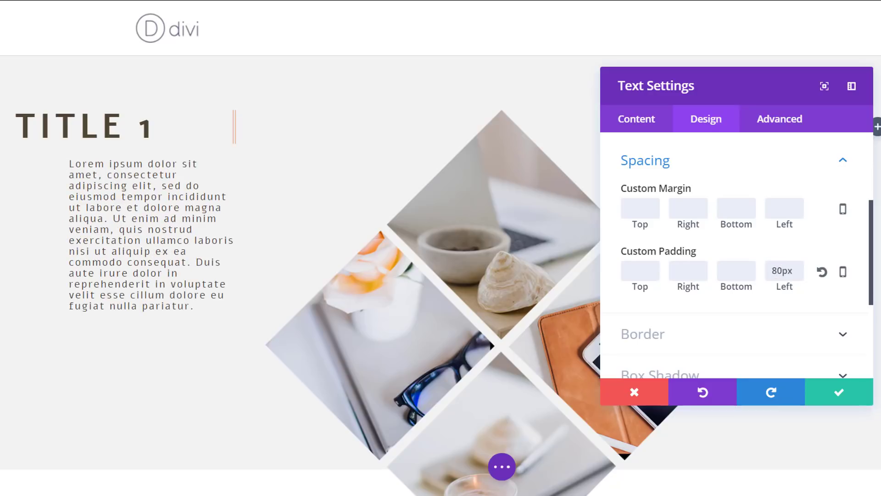
# Add a left border with a width of 5px to the paragraph text module
pyautogui.scroll(-2, 799, 298)
pyautogui.click(756, 276)
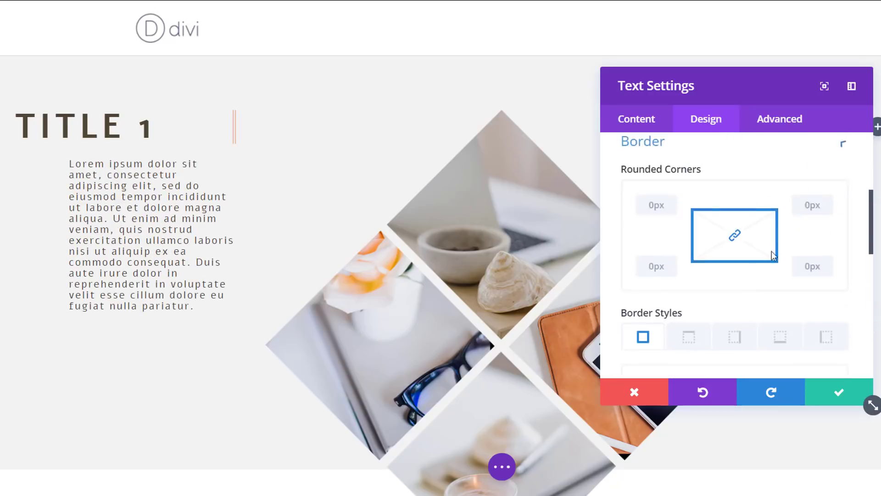
pyautogui.scroll(-3, 730, 285)
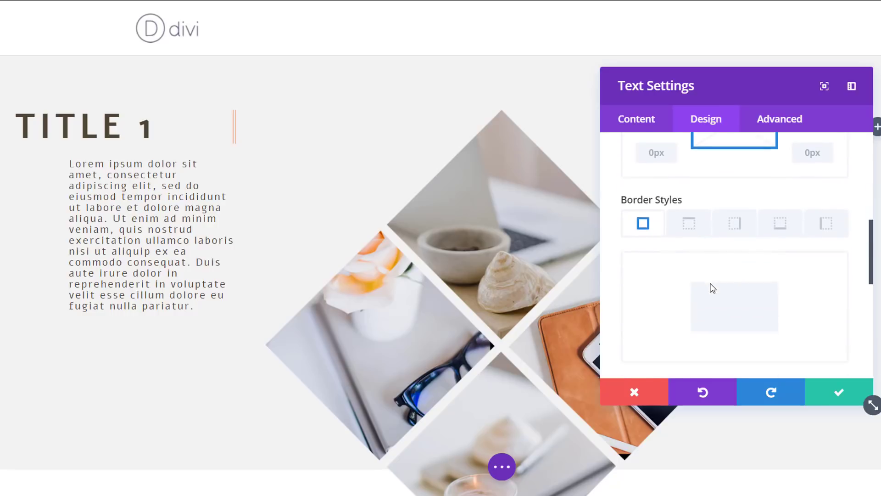
pyautogui.click(826, 220)
pyautogui.scroll(-2, 735, 254)
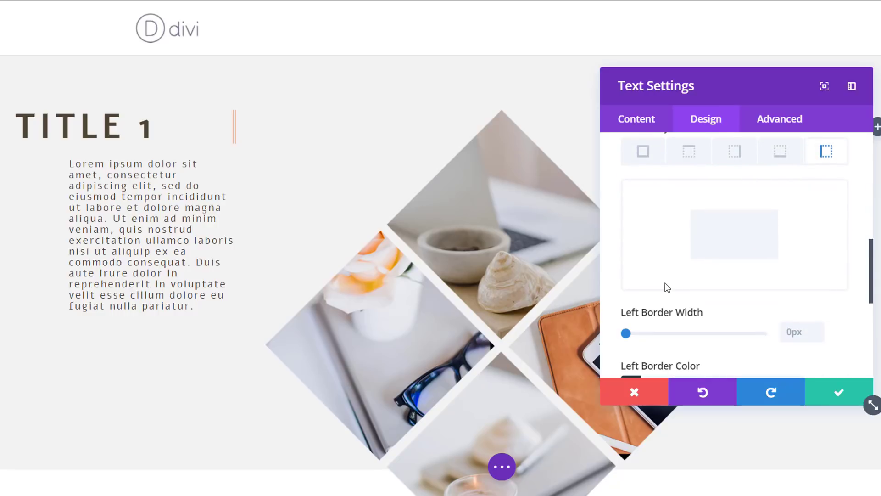
pyautogui.moveTo(637, 336); pyautogui.dragTo(641, 337)
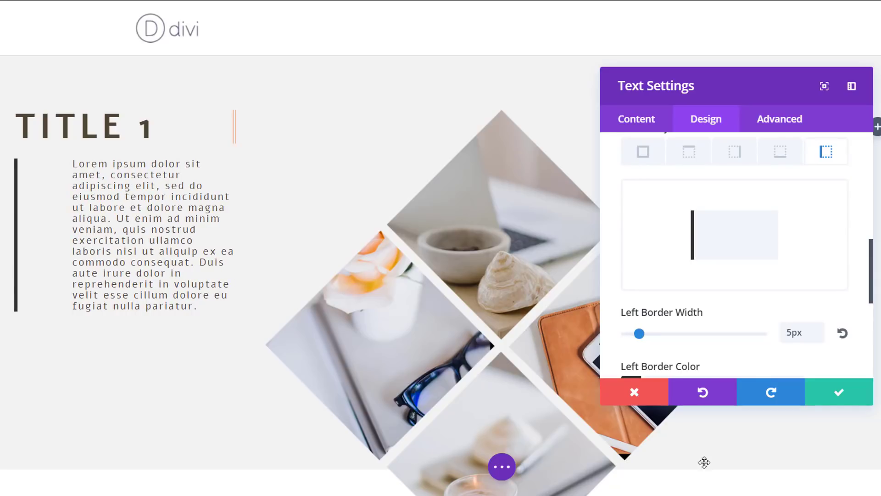
# Set the paragraph module's left border color to #e9c1a5
pyautogui.scroll(-5, 698, 321)
pyautogui.click(695, 192)
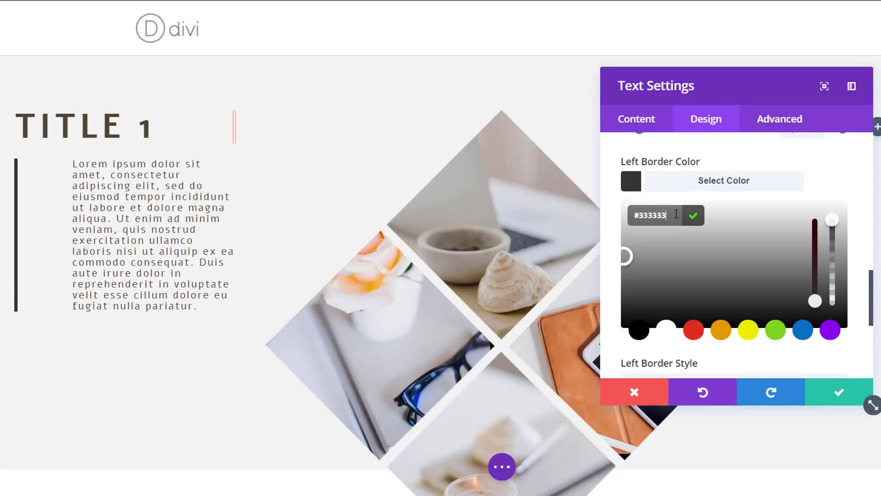
pyautogui.hotkey('ctrl', 'a')
pyautogui.write('#e9c1a5')
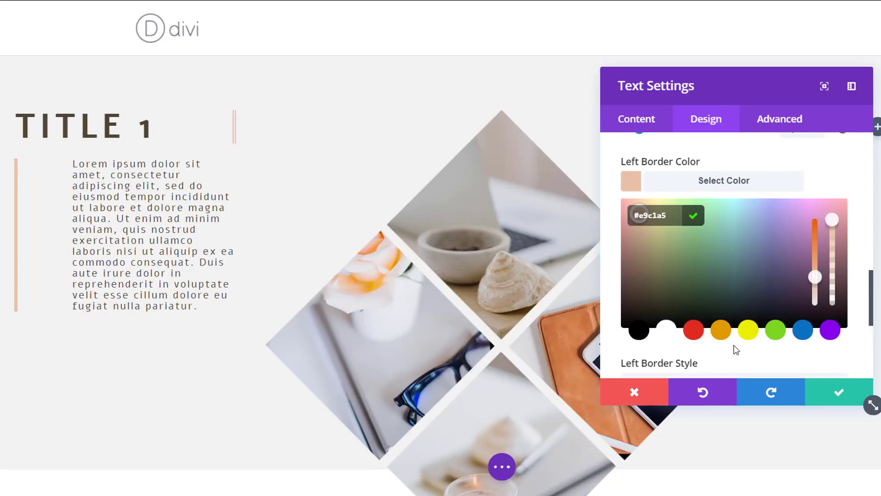
# Change the paragraph module's left border style to Double and save the text module settings
pyautogui.scroll(-2, 739, 339)
pyautogui.click(748, 315)
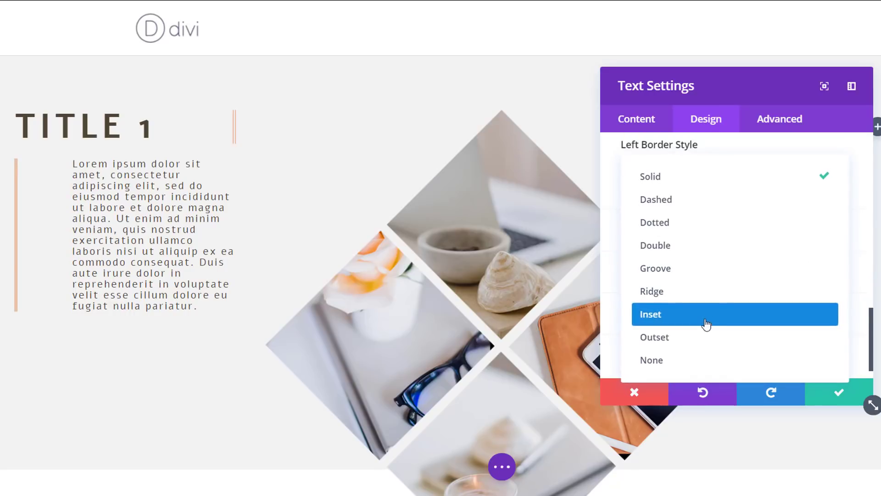
pyautogui.click(721, 248)
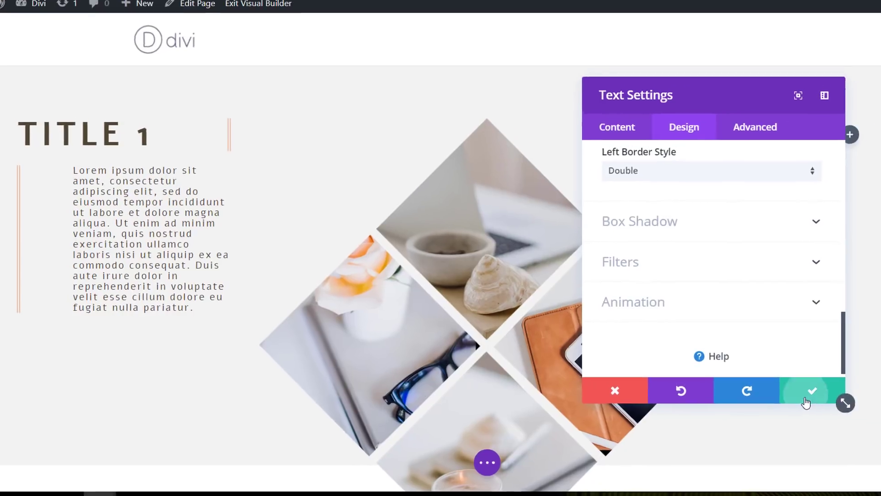
pyautogui.click(840, 390)
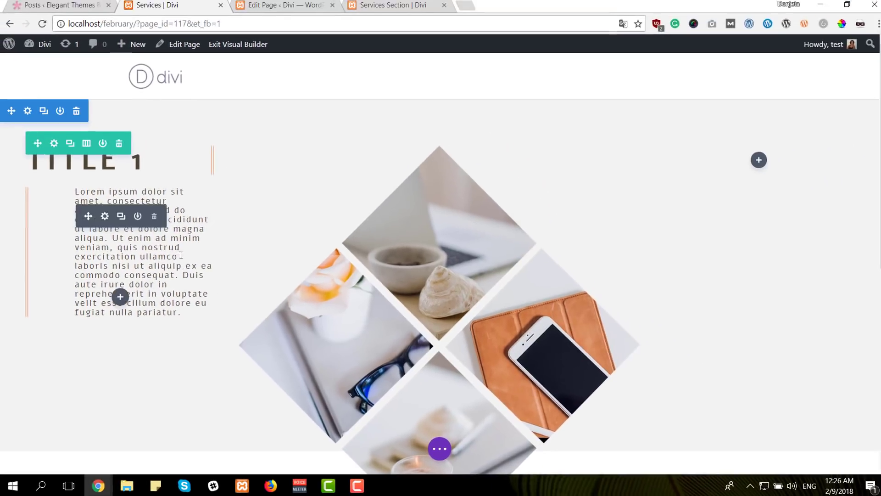
# Duplicate the Title 1 module in the first column and move the copy into the empty third column
pyautogui.scroll(-10, 680, 203)
pyautogui.scroll(10, 626, 236)
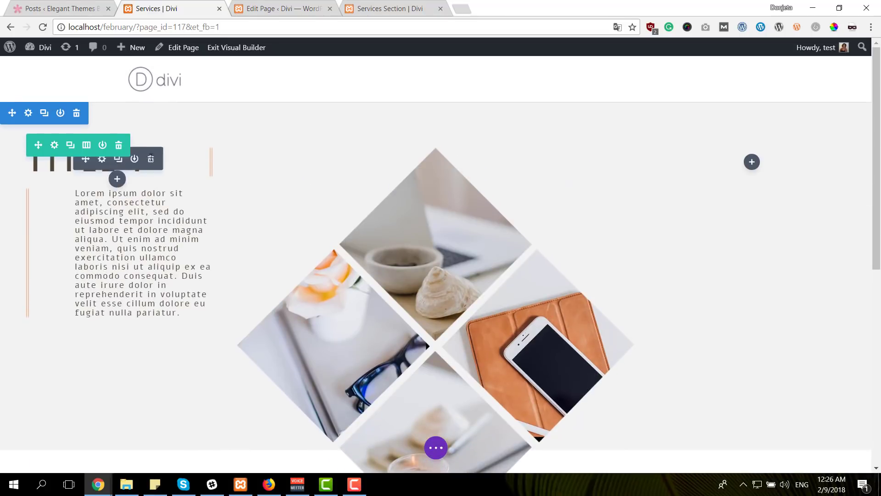
pyautogui.click(118, 158)
pyautogui.moveTo(567, 202); pyautogui.dragTo(751, 162)
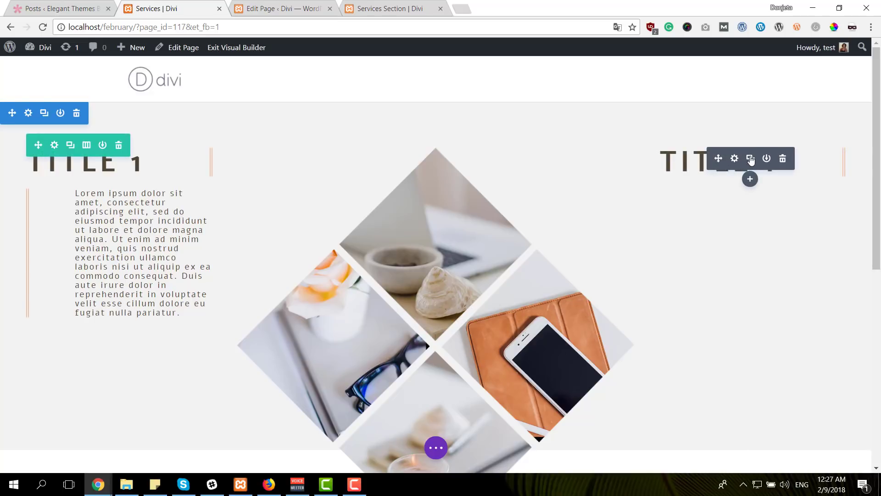
# Duplicate the Title 1 module within the third column and duplicate the one in the first column
pyautogui.click(752, 159)
pyautogui.scroll(-10, 716, 199)
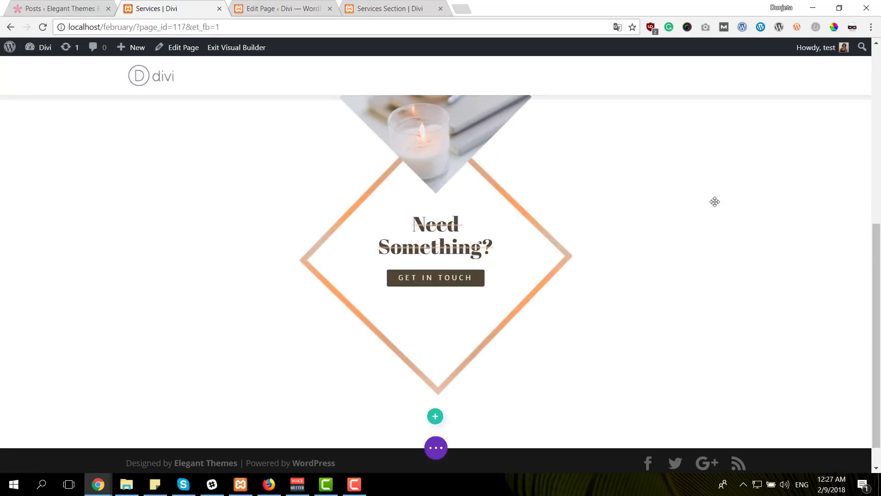
pyautogui.scroll(10, 122, 212)
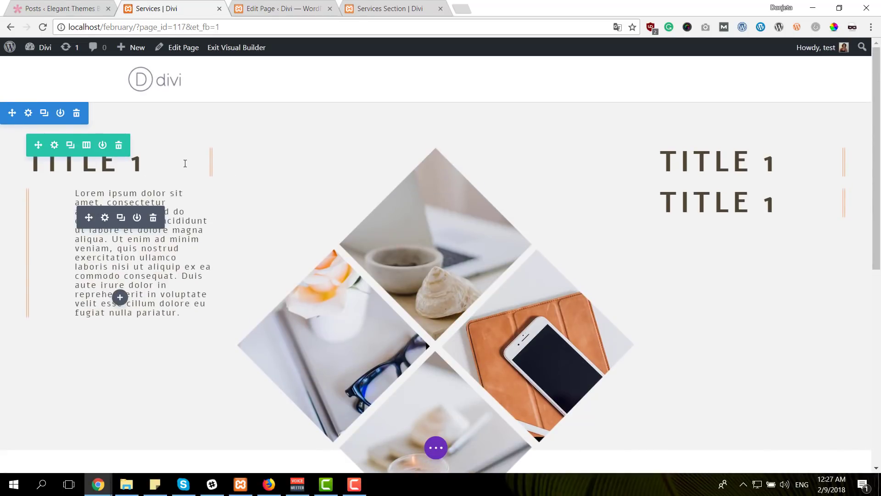
pyautogui.click(118, 160)
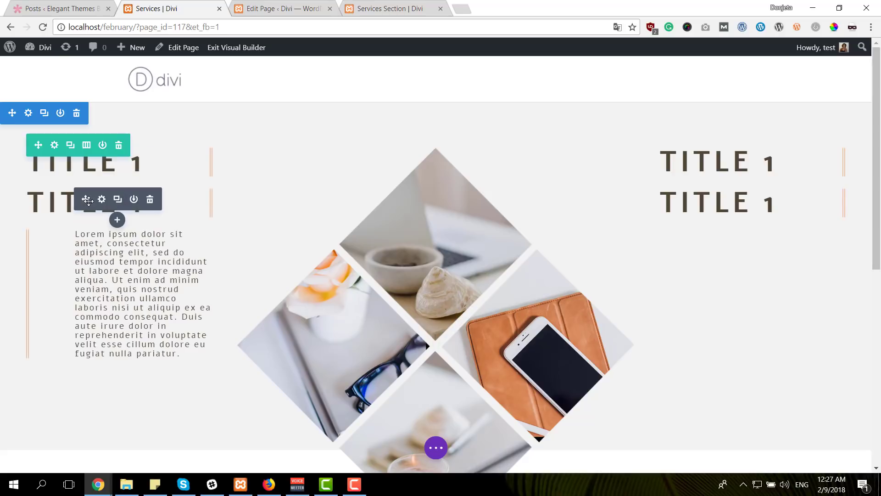
# Undo the last title duplication in the first column and add copies of the title and paragraph modules below its original paragraph
pyautogui.hotkey('ctrl', 'z')
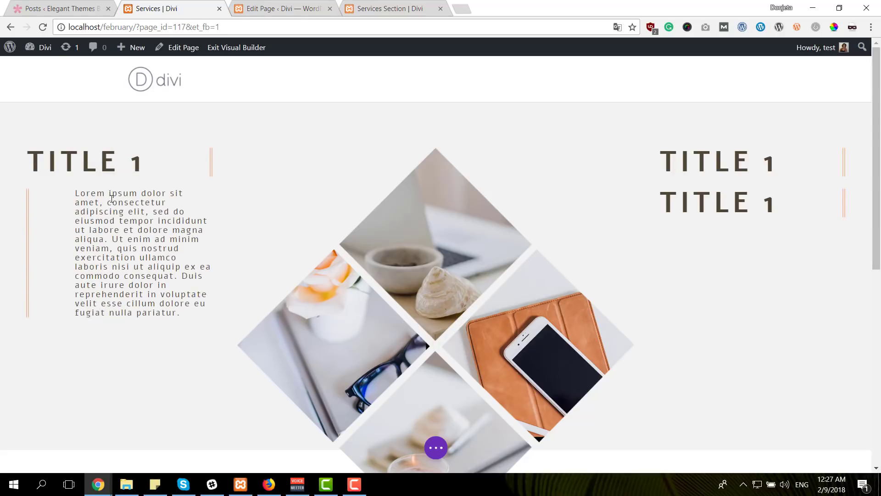
pyautogui.hotkey('ctrl', 'v')
pyautogui.scroll(-2, 102, 230)
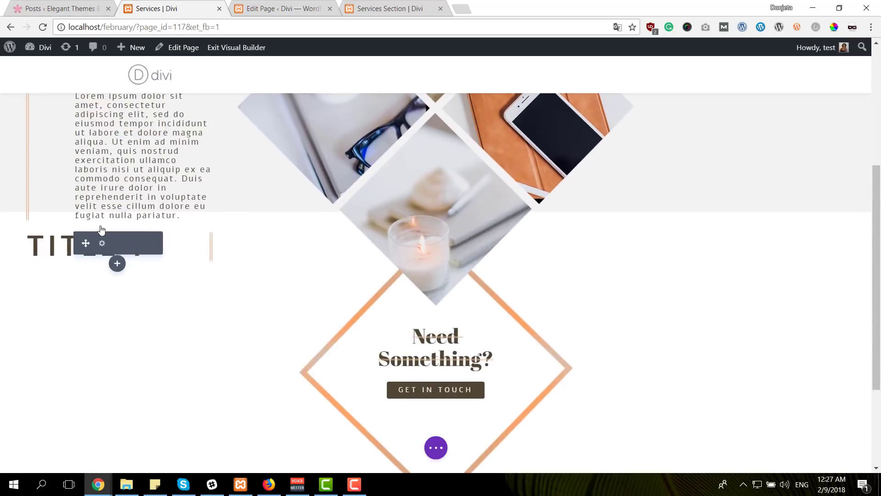
pyautogui.moveTo(86, 158); pyautogui.dragTo(134, 183)
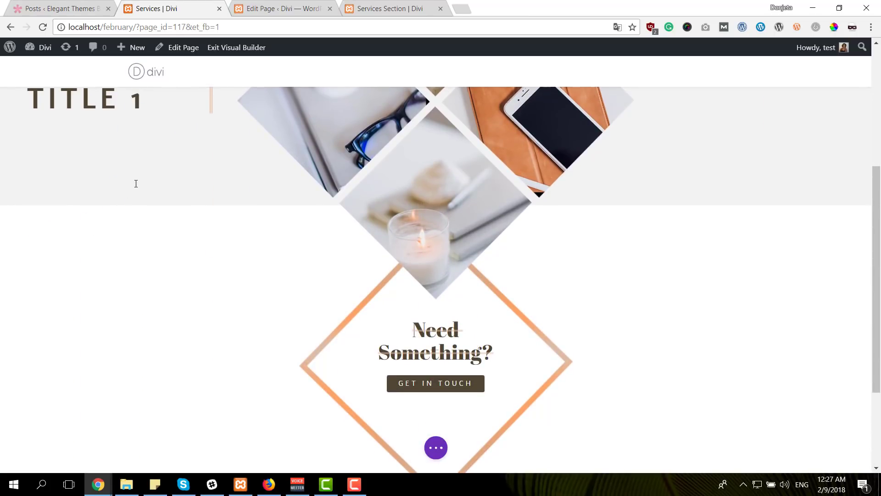
pyautogui.scroll(5, 456, 194)
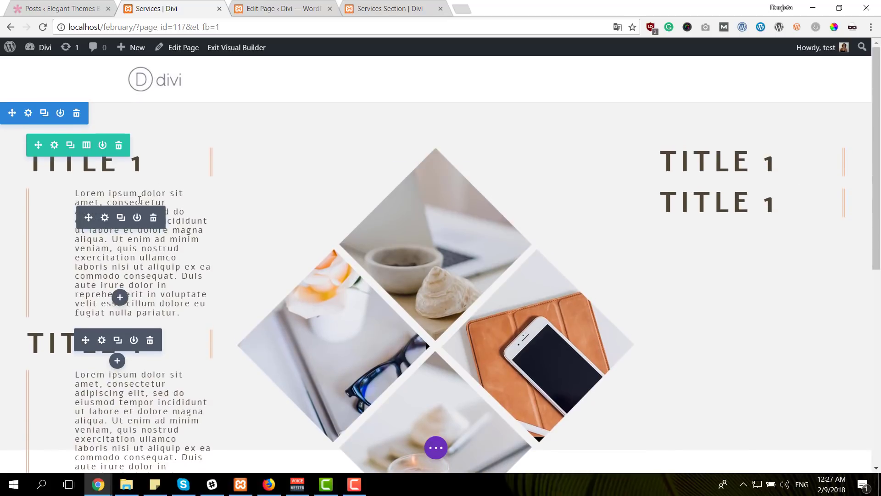
# Copy the first column's paragraph module into the third column, placing one paragraph beneath each Title 1 module
pyautogui.hotkey('ctrl', 'z')
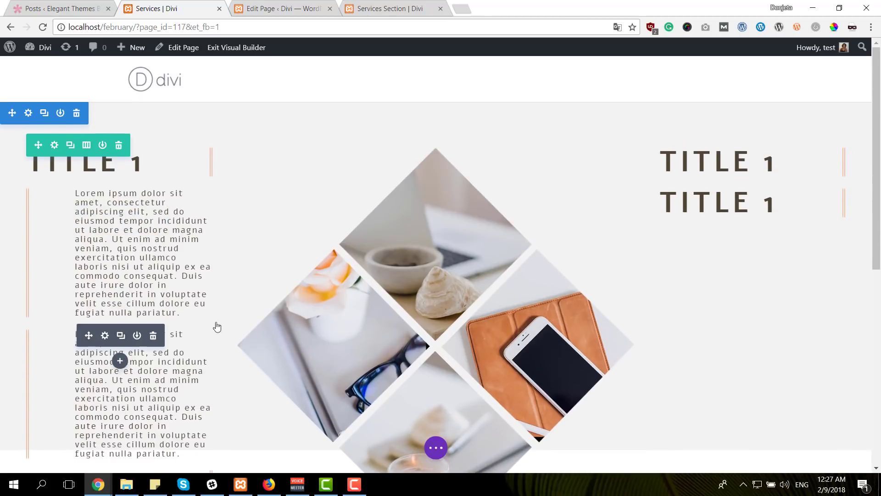
pyautogui.moveTo(211, 328); pyautogui.dragTo(766, 356)
pyautogui.click(754, 195)
pyautogui.scroll(-3, 755, 199)
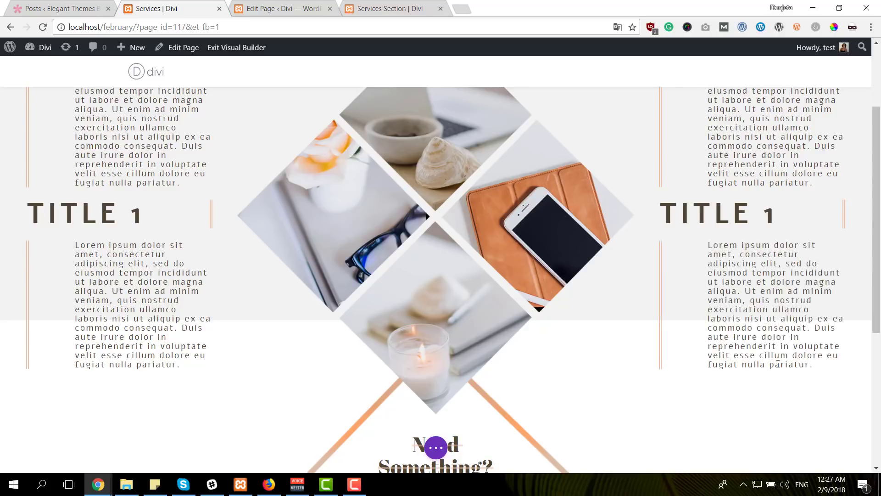
pyautogui.scroll(3, 748, 349)
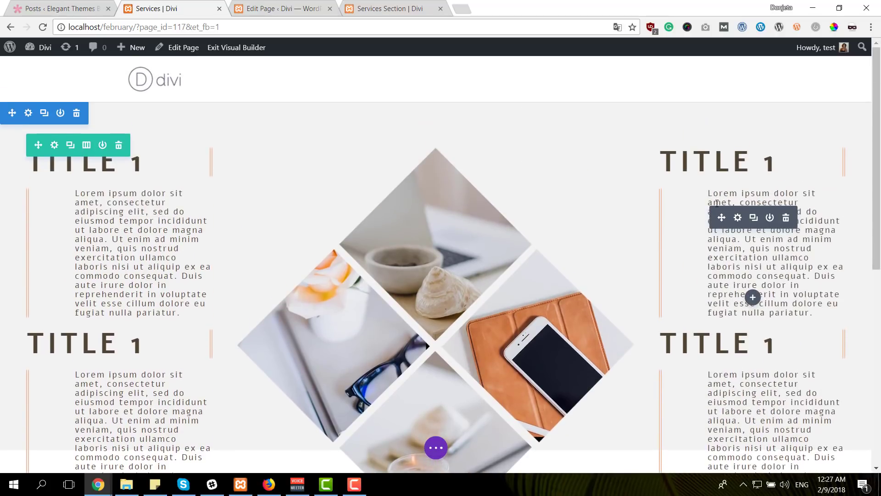
# Clear the right padding of the third column's upper Title 1 module and set its left padding to 50px
pyautogui.moveTo(734, 165)
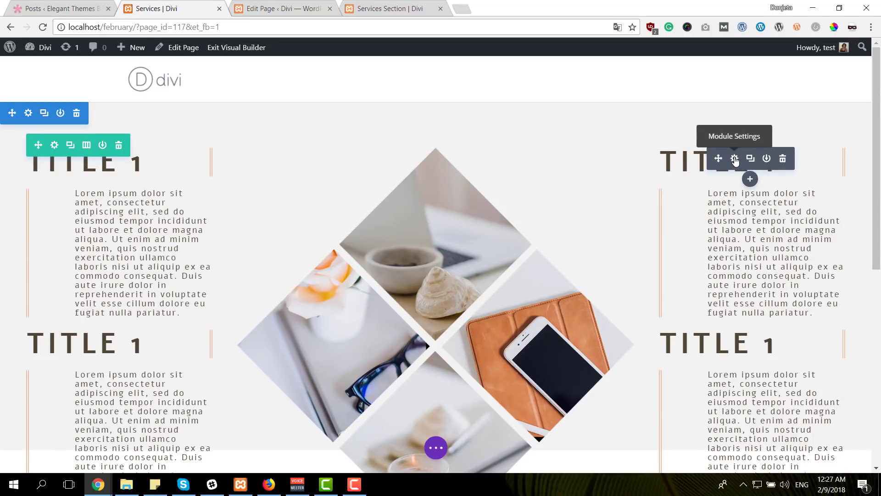
pyautogui.click(735, 158)
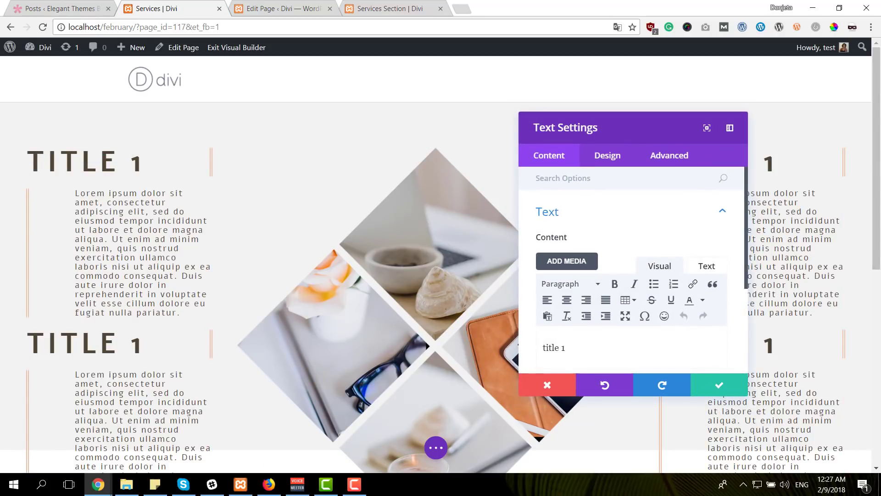
pyautogui.click(608, 162)
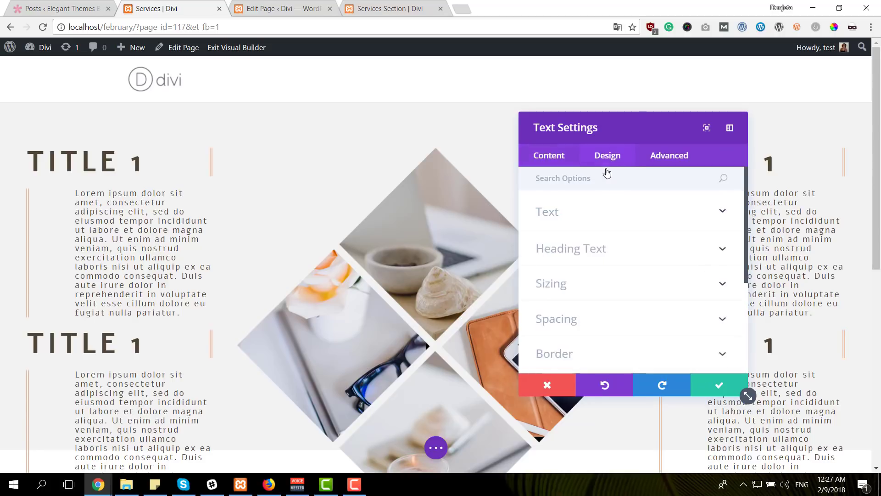
pyautogui.click(603, 321)
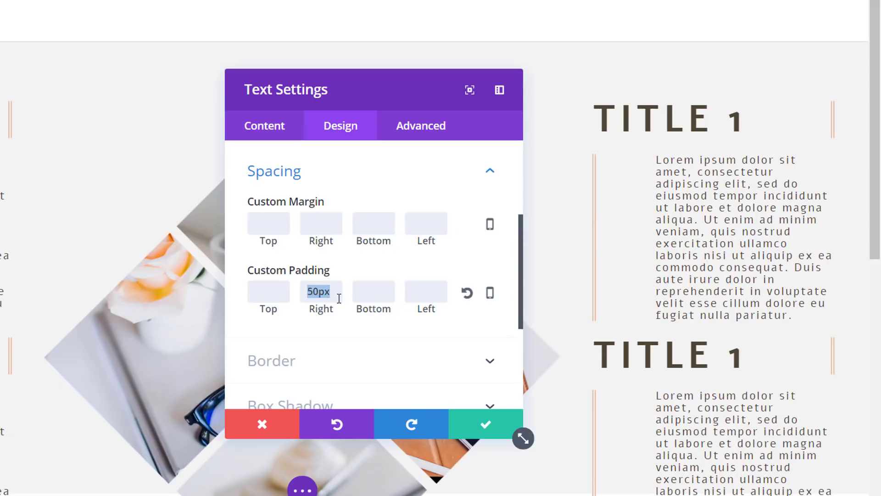
pyautogui.press('BackSpace')
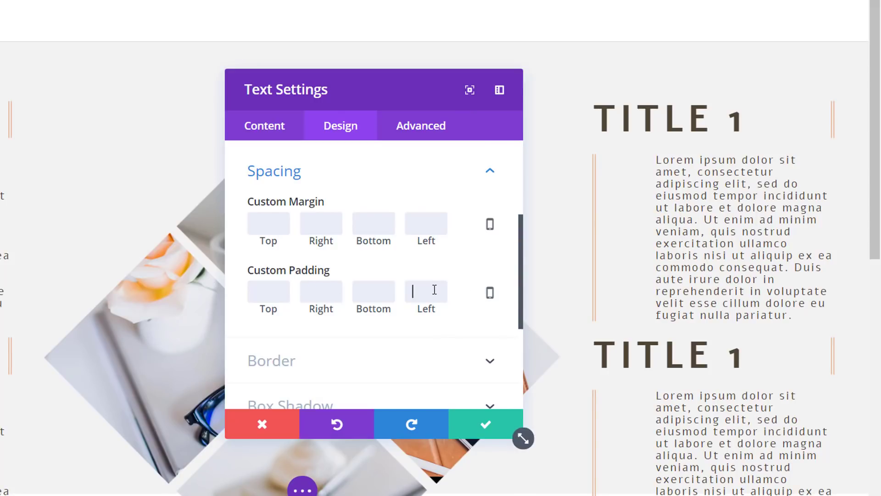
pyautogui.write('50px')
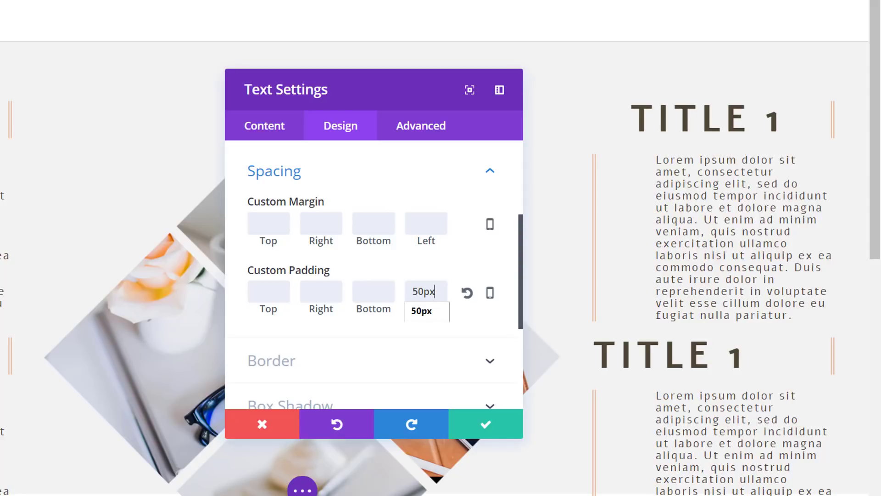
pyautogui.scroll(-5, 339, 394)
pyautogui.scroll(4, 339, 393)
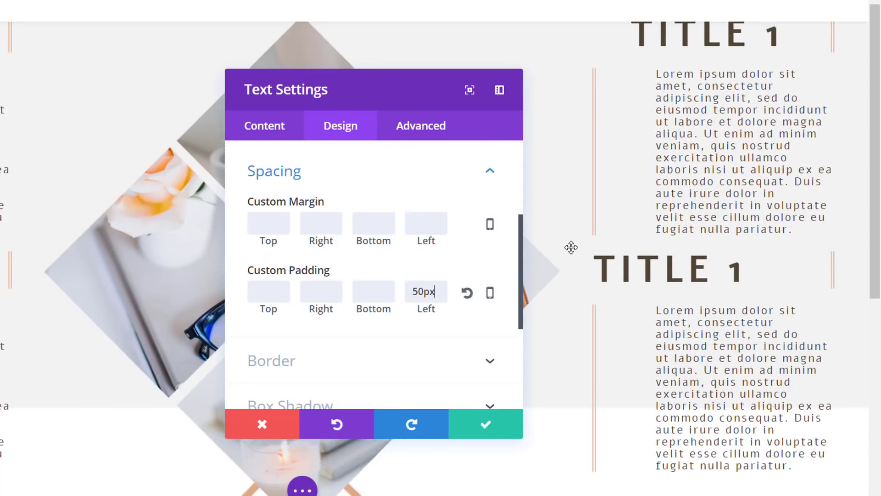
pyautogui.scroll(2, 571, 247)
# Remove the title module's right border by setting its width to 0px
pyautogui.click(354, 361)
pyautogui.scroll(-3, 407, 291)
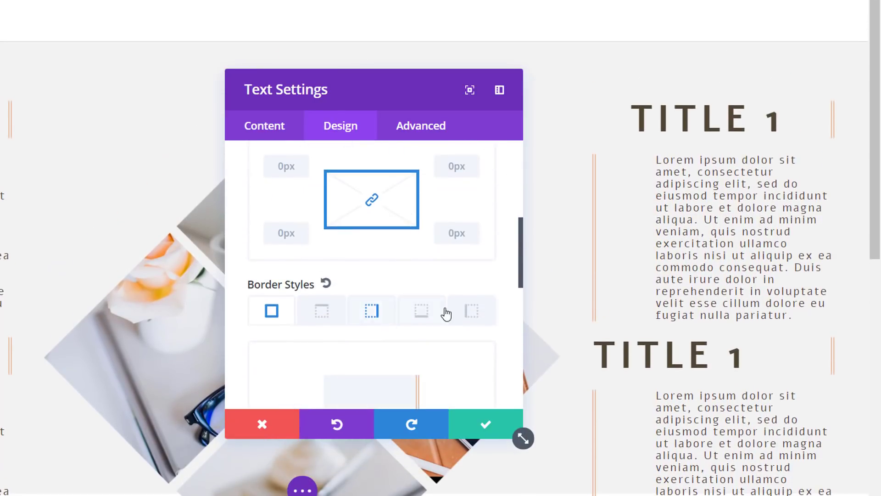
pyautogui.click(375, 310)
pyautogui.scroll(-3, 349, 311)
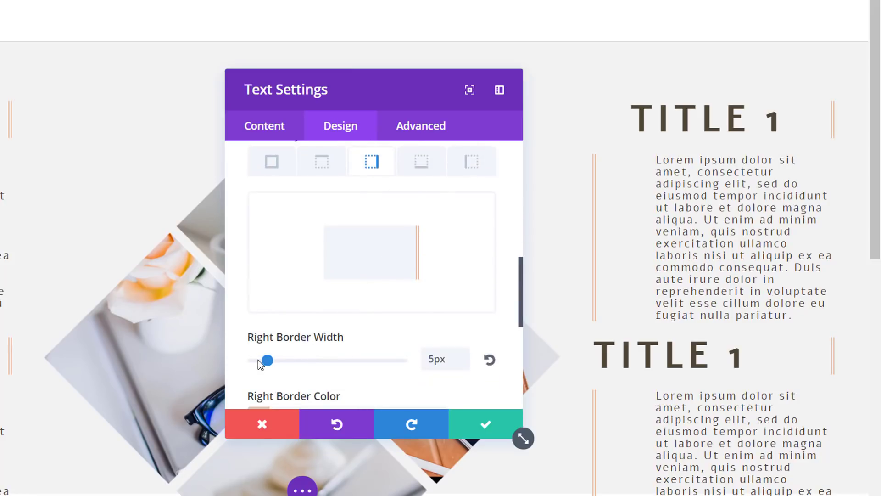
pyautogui.moveTo(269, 364); pyautogui.dragTo(241, 365)
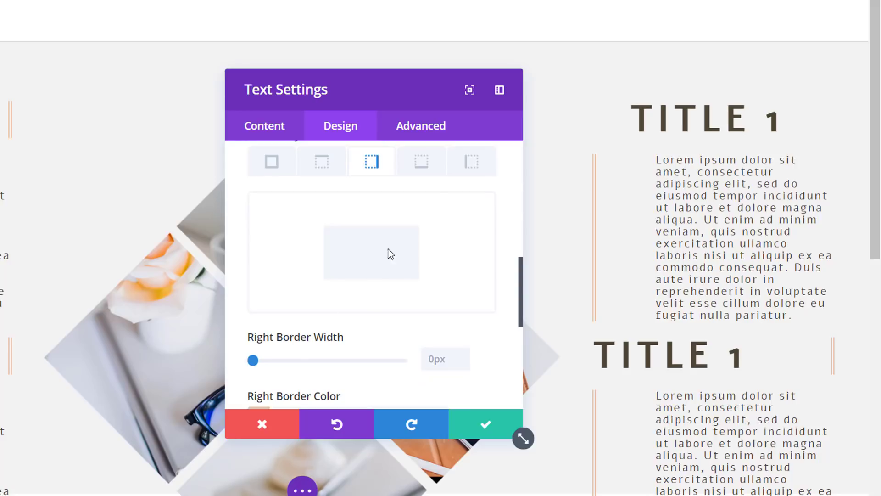
# Give the title module a 5px left border in the color #e9c1a5
pyautogui.click(453, 173)
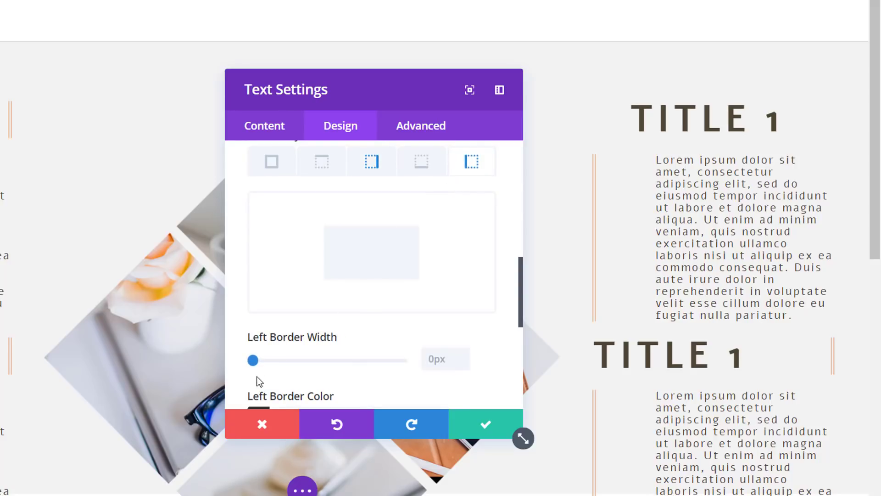
pyautogui.moveTo(253, 360); pyautogui.dragTo(270, 363)
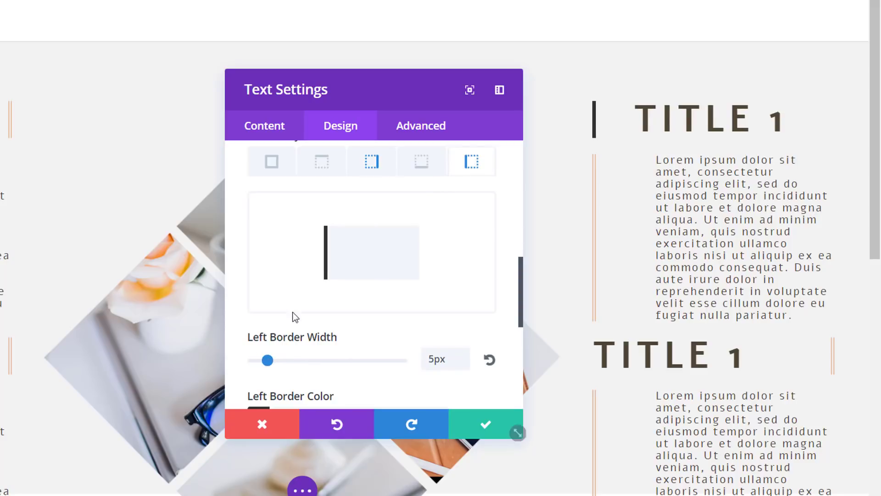
pyautogui.scroll(-3, 349, 334)
pyautogui.click(338, 340)
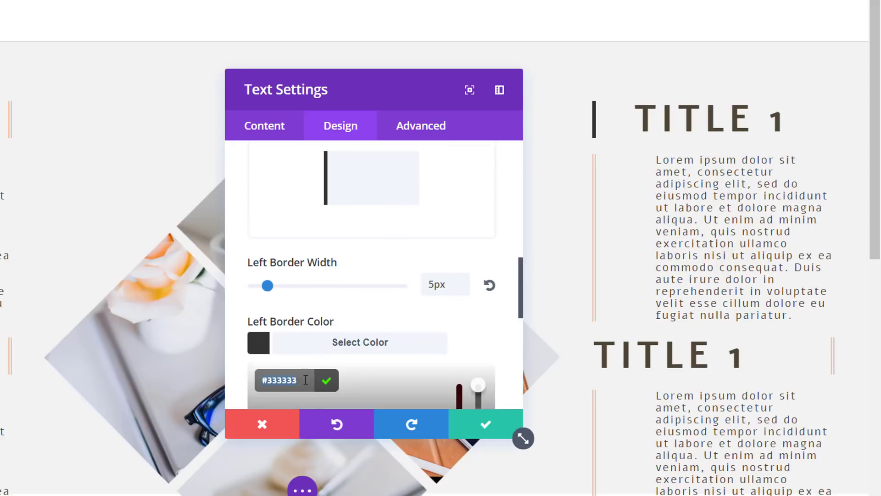
pyautogui.write('#e9c1a5')
# Change the title module's left border style to Double and save the module settings
pyautogui.scroll(-6, 449, 310)
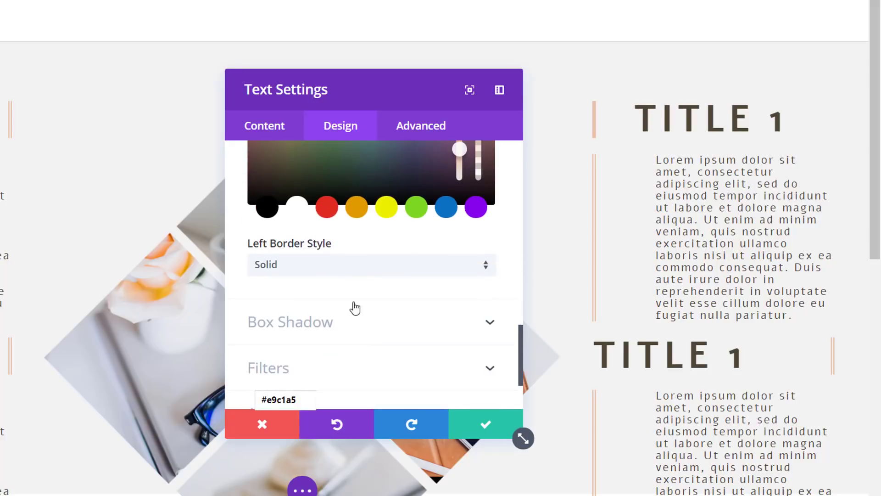
pyautogui.click(357, 272)
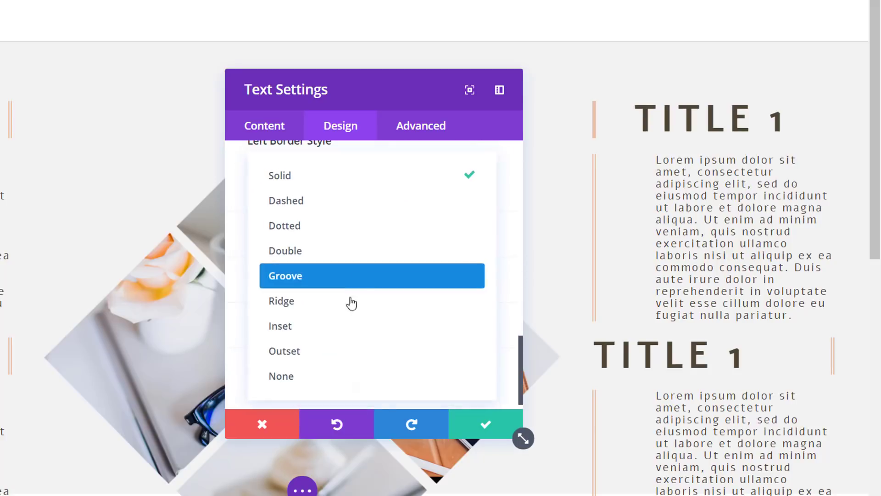
pyautogui.click(356, 257)
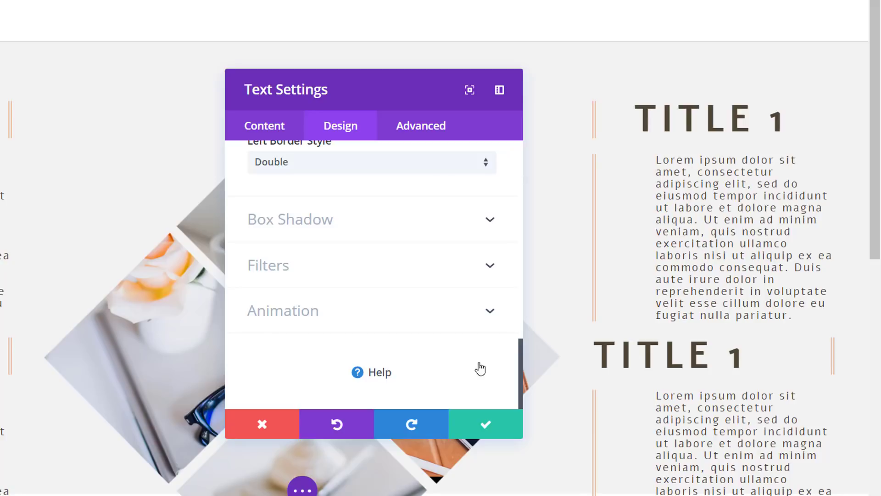
pyautogui.click(480, 424)
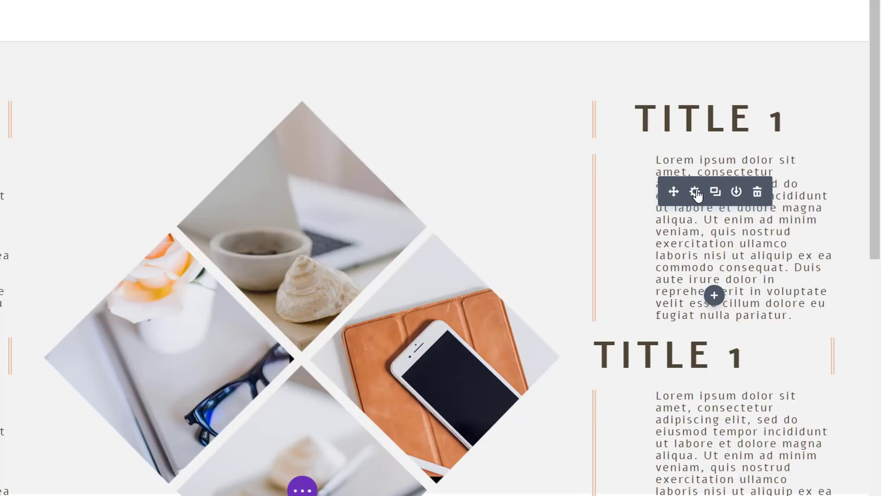
# Clear the left padding of the third column's upper paragraph module and set its right padding to 80px
pyautogui.click(696, 192)
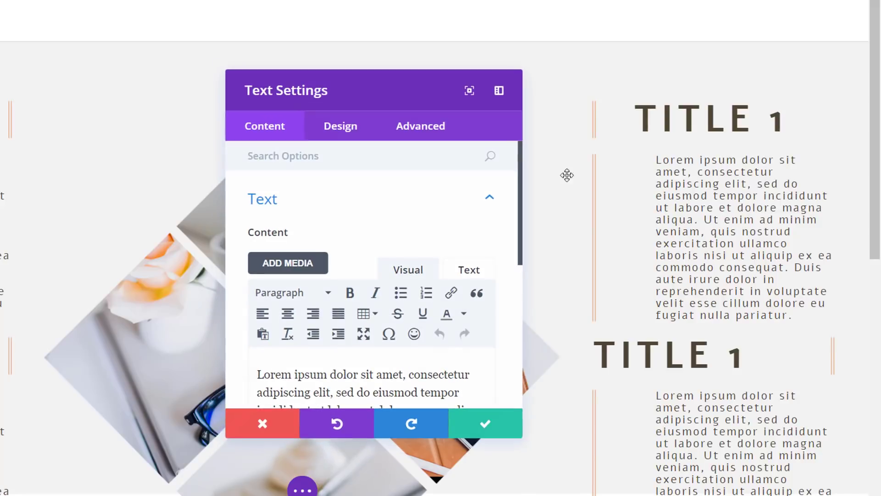
pyautogui.click(362, 131)
pyautogui.scroll(-2, 342, 281)
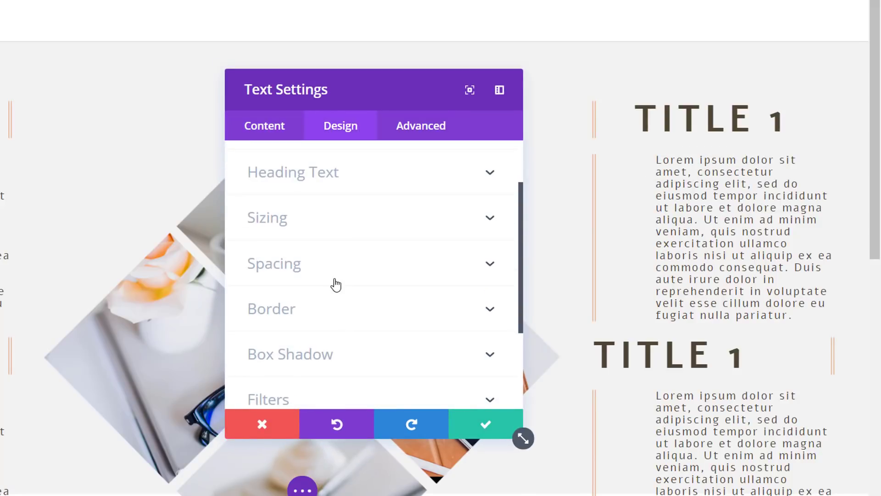
pyautogui.click(332, 282)
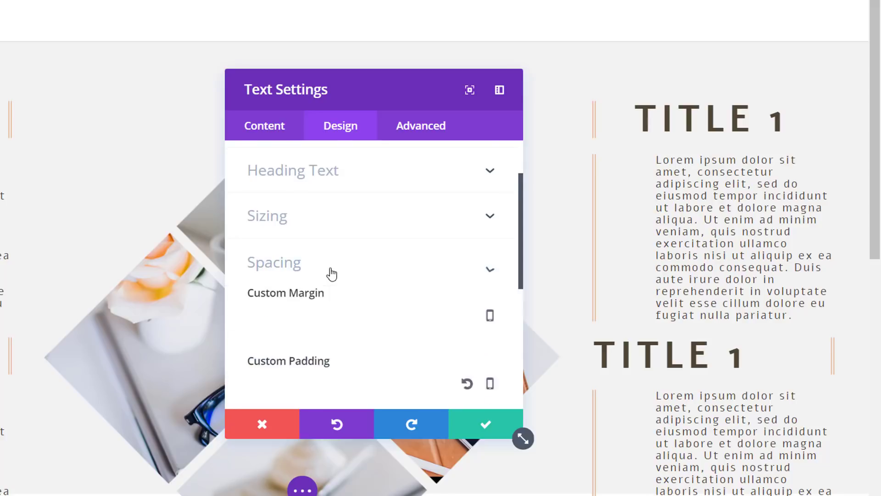
pyautogui.doubleClick(437, 294)
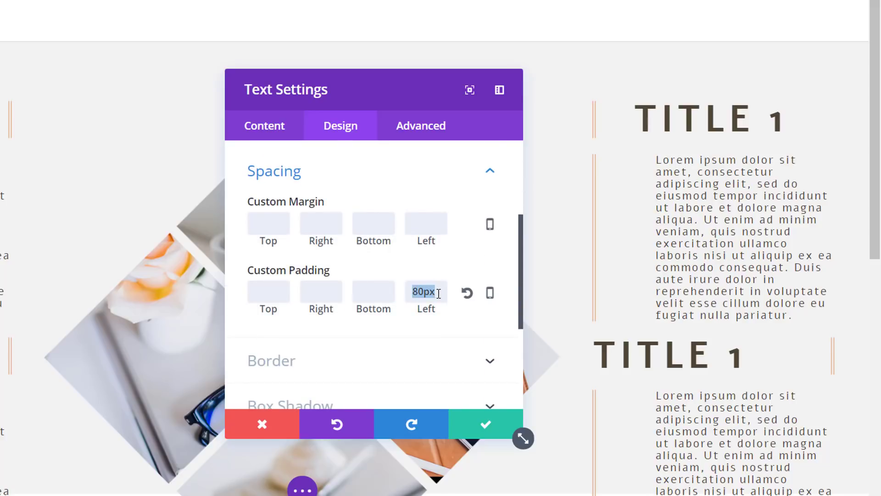
pyautogui.press('BackSpace')
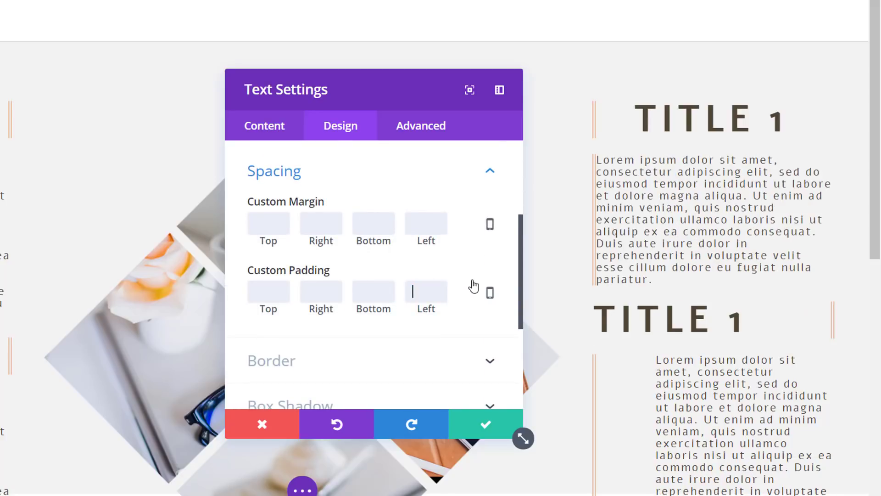
pyautogui.click(324, 300)
pyautogui.write('80px')
# Remove the paragraph module's left border by setting its width to 0px
pyautogui.scroll(-4, 373, 284)
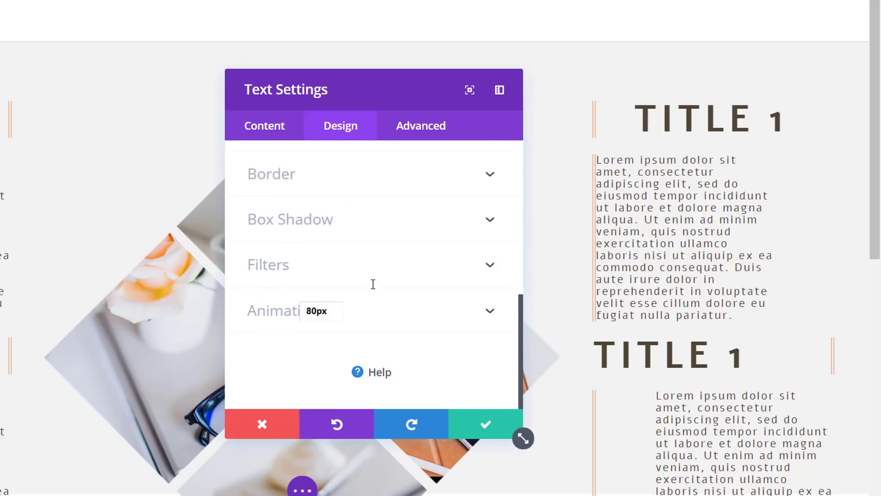
pyautogui.click(347, 182)
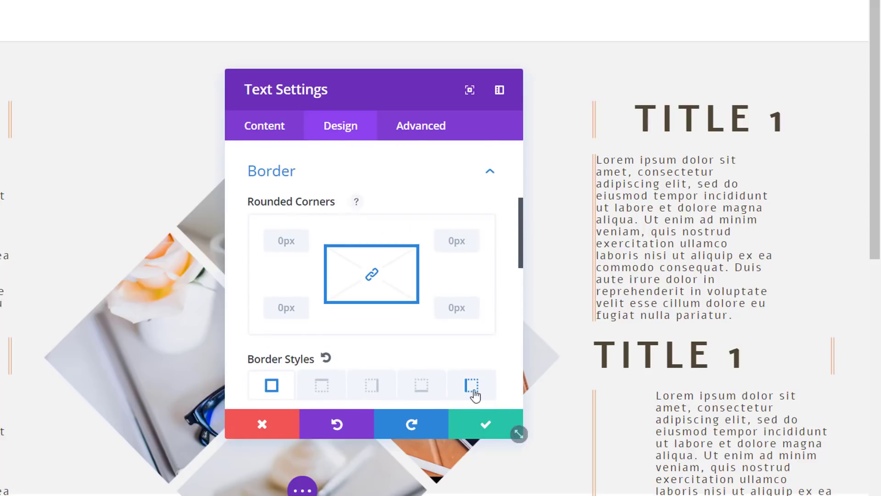
pyautogui.scroll(-2, 475, 394)
pyautogui.click(477, 310)
pyautogui.scroll(-4, 361, 289)
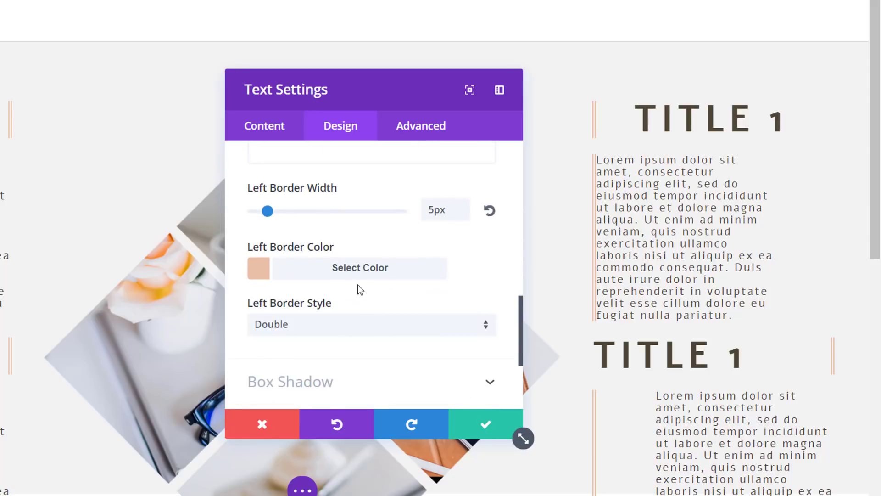
pyautogui.click(310, 277)
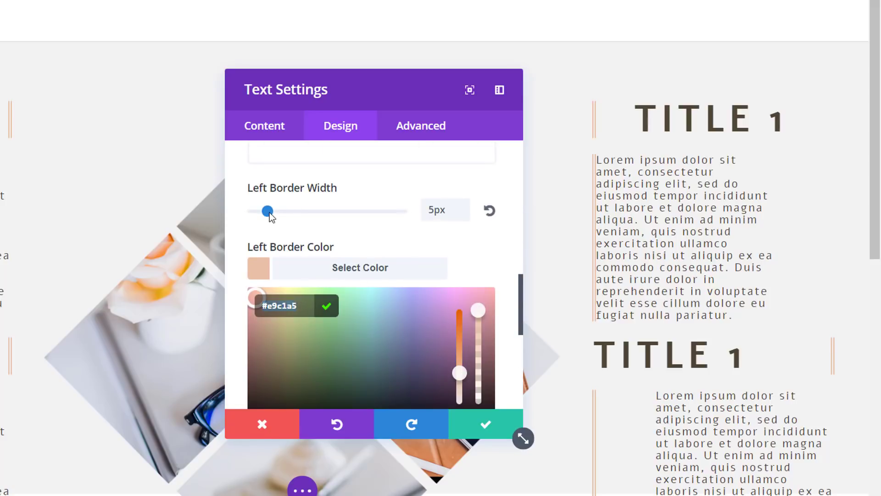
pyautogui.moveTo(268, 212); pyautogui.dragTo(234, 213)
pyautogui.click(365, 244)
# Give the upper paragraph module in the third column a 5px right border in the color #e9c1a5
pyautogui.scroll(4, 365, 244)
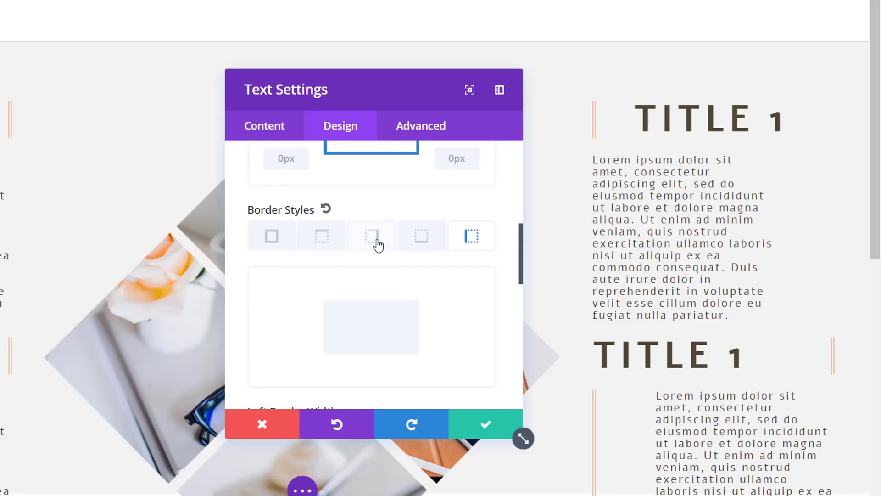
pyautogui.click(378, 245)
pyautogui.scroll(-3, 358, 258)
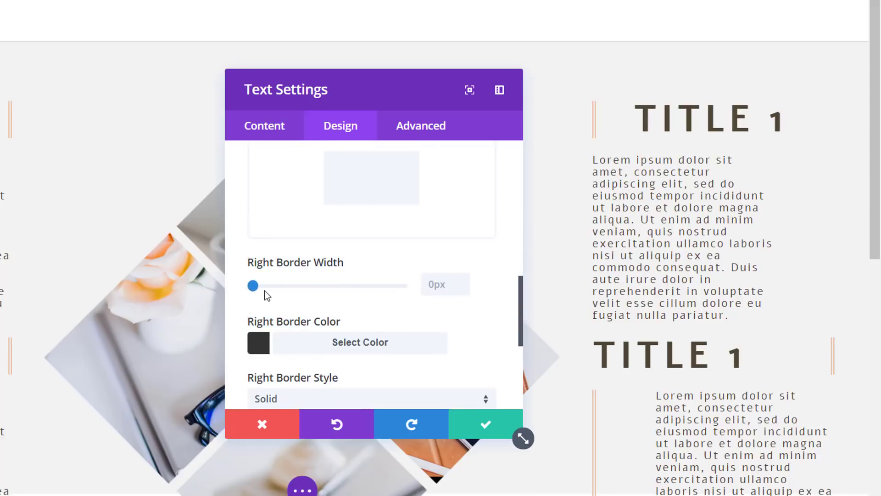
pyautogui.moveTo(264, 285); pyautogui.dragTo(268, 285)
pyautogui.click(320, 353)
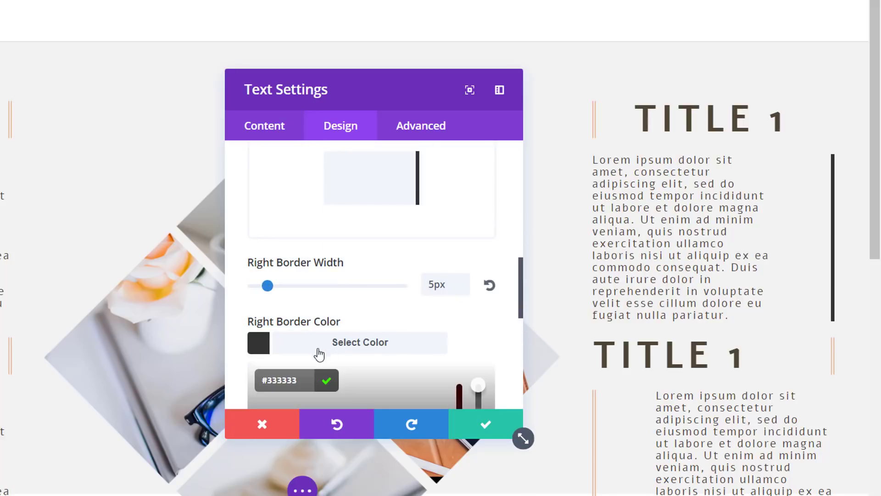
pyautogui.hotkey('ctrl', 'a')
pyautogui.write('#e8c1a8')
# Change the paragraph module's right border style to Double and save the module settings
pyautogui.scroll(-5, 364, 299)
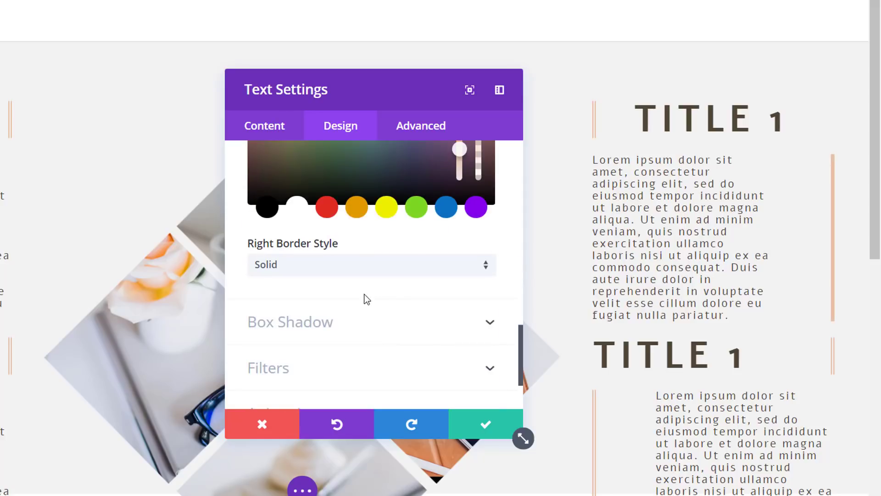
pyautogui.click(352, 276)
pyautogui.click(348, 252)
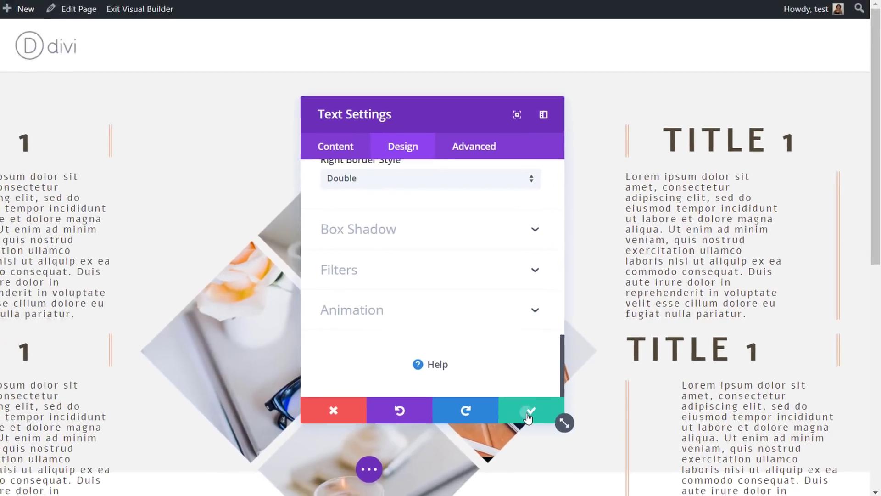
pyautogui.click(486, 424)
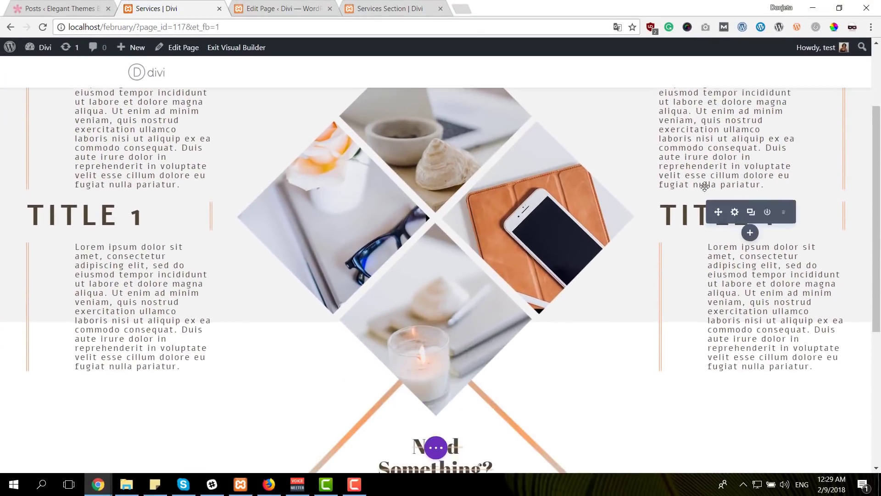
# Delete the old lower title and paragraph modules from the third column
pyautogui.scroll(-3, 729, 252)
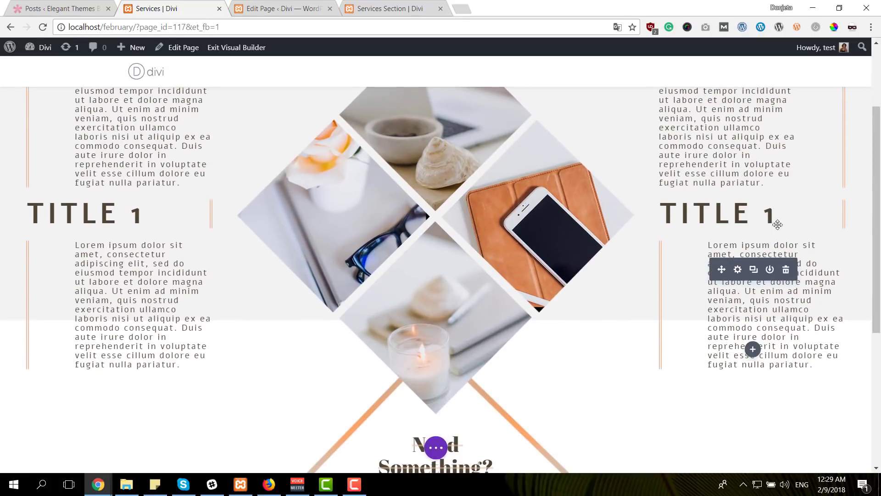
pyautogui.click(784, 211)
pyautogui.hotkey('ctrl', 'z')
pyautogui.scroll(3, 753, 193)
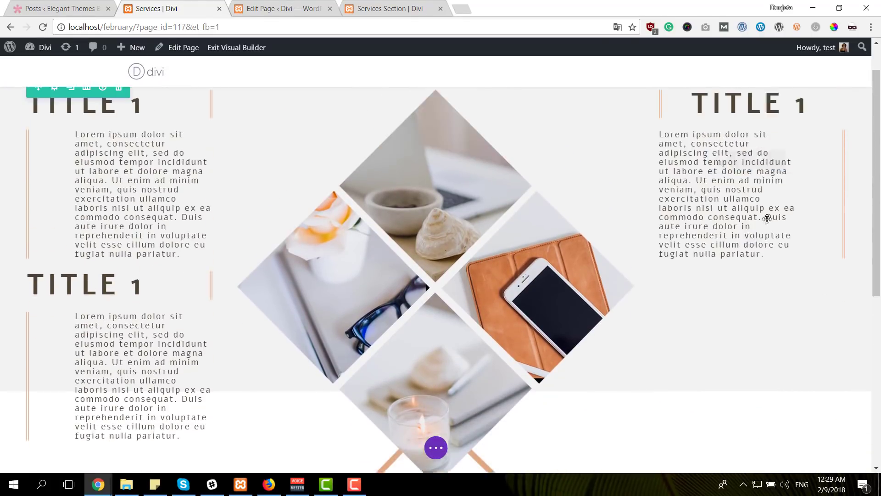
# Duplicate the third column's restyled title module and move the copy below the paragraph module
pyautogui.click(754, 158)
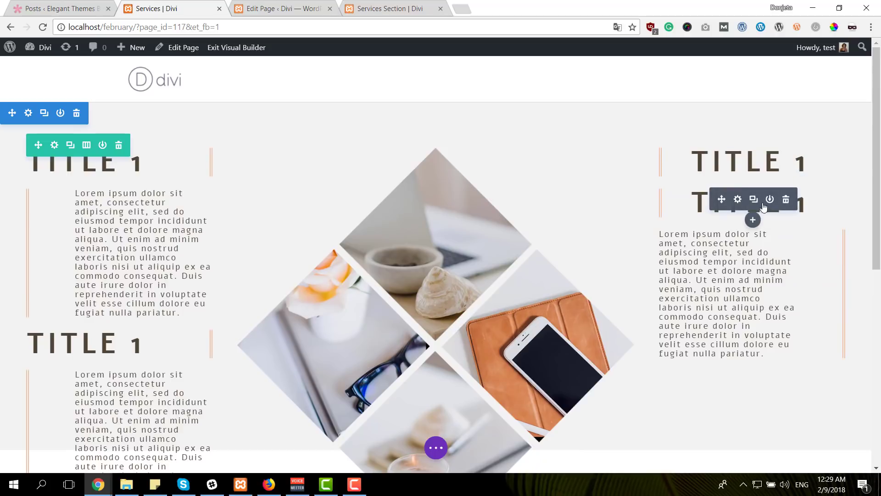
pyautogui.click(786, 158)
pyautogui.moveTo(751, 335); pyautogui.dragTo(752, 345)
# Duplicate the third column's restyled paragraph module and place the copy beneath the second title
pyautogui.click(751, 218)
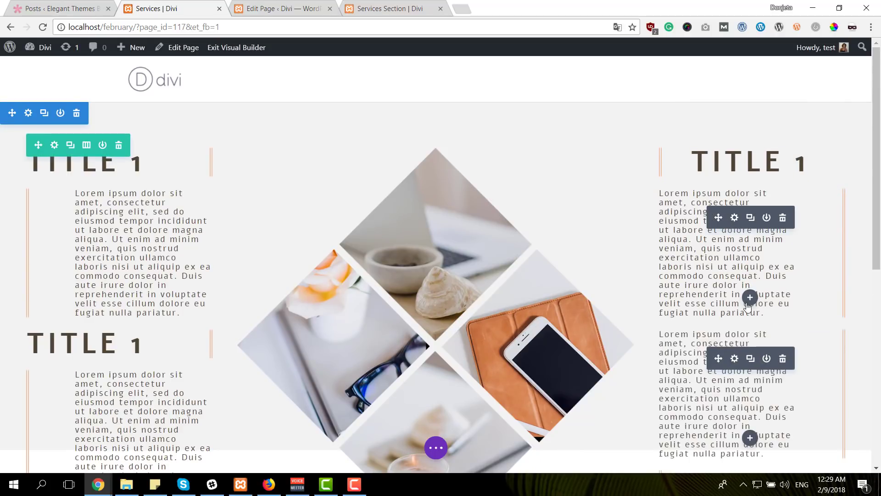
pyautogui.hotkey('ctrl', 'z')
pyautogui.scroll(-4, 744, 235)
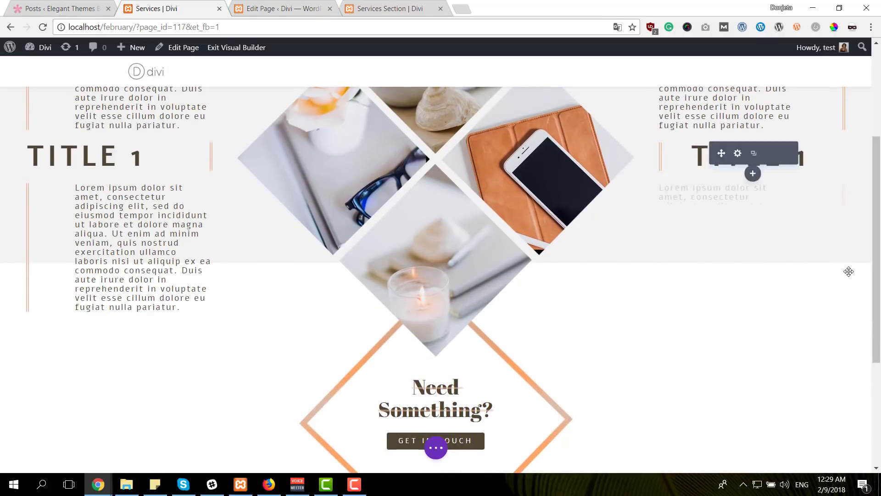
pyautogui.scroll(2, 753, 273)
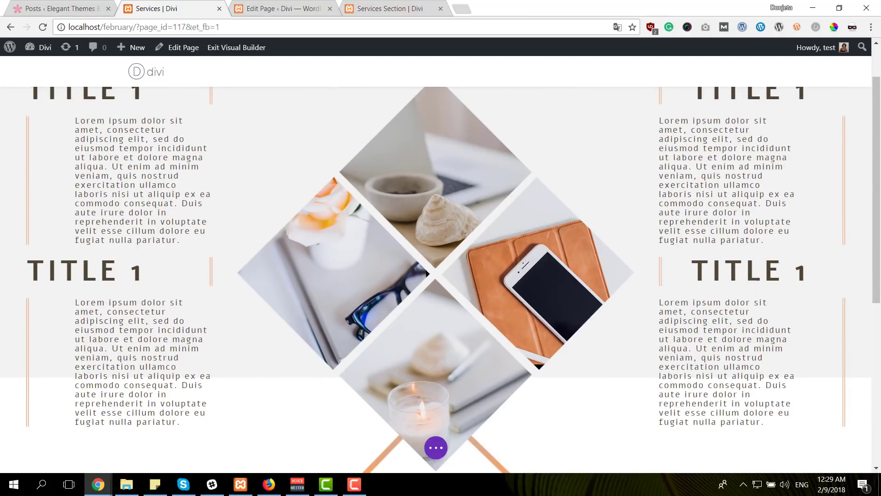
# Set the top custom margin of the first column's lower title module to 350px
pyautogui.moveTo(88, 267)
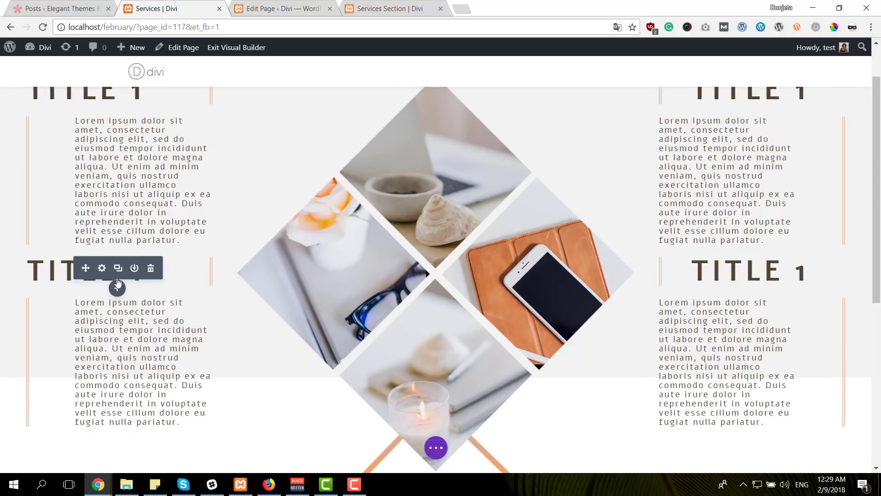
pyautogui.click(102, 268)
pyautogui.click(489, 159)
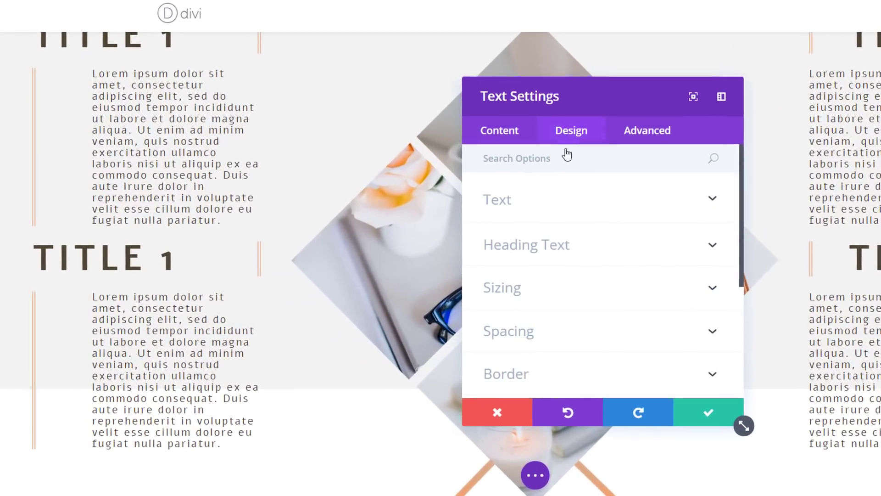
pyautogui.click(616, 338)
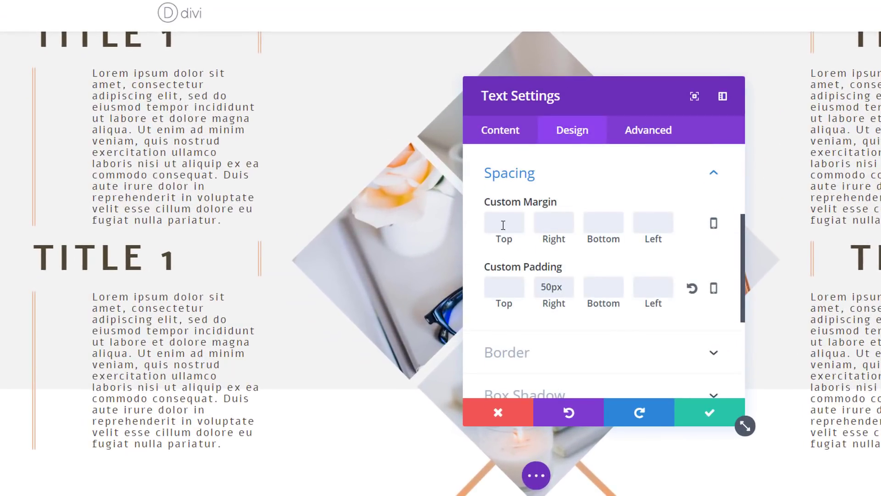
pyautogui.write('350')
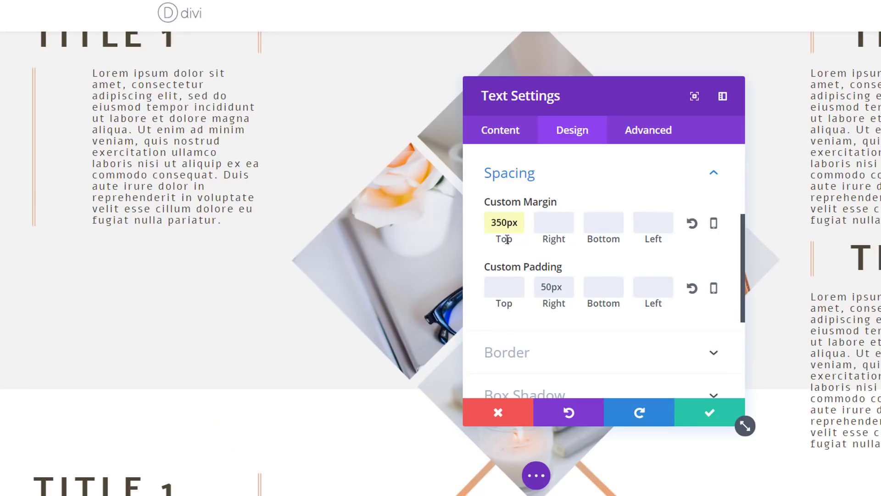
# Set the title module's tablet top margin to 0px and save the module settings
pyautogui.click(714, 223)
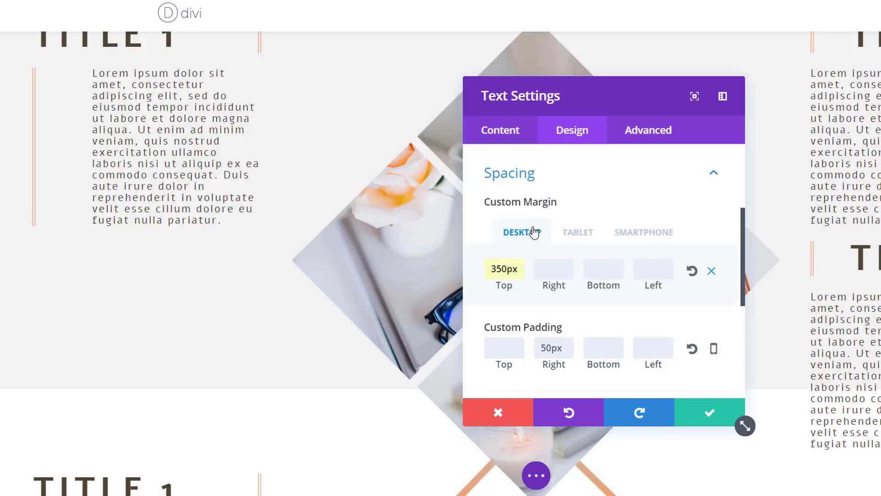
pyautogui.click(584, 232)
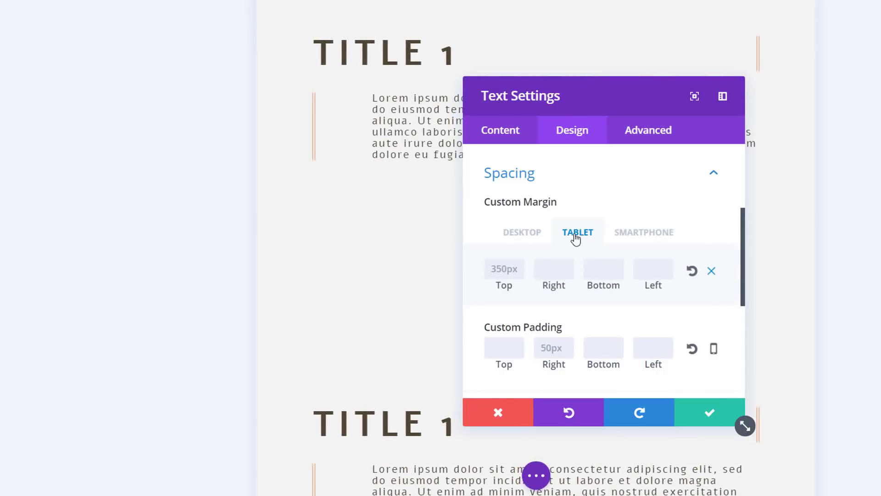
pyautogui.write('0')
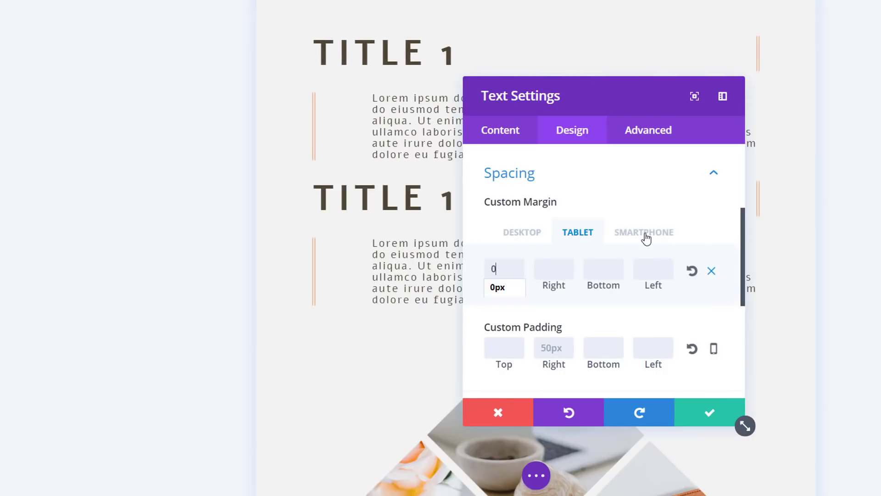
pyautogui.click(518, 233)
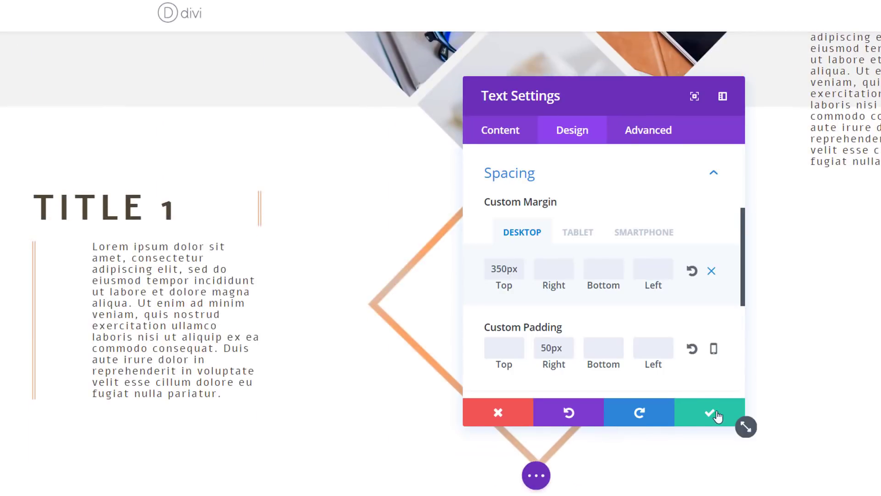
pyautogui.click(685, 400)
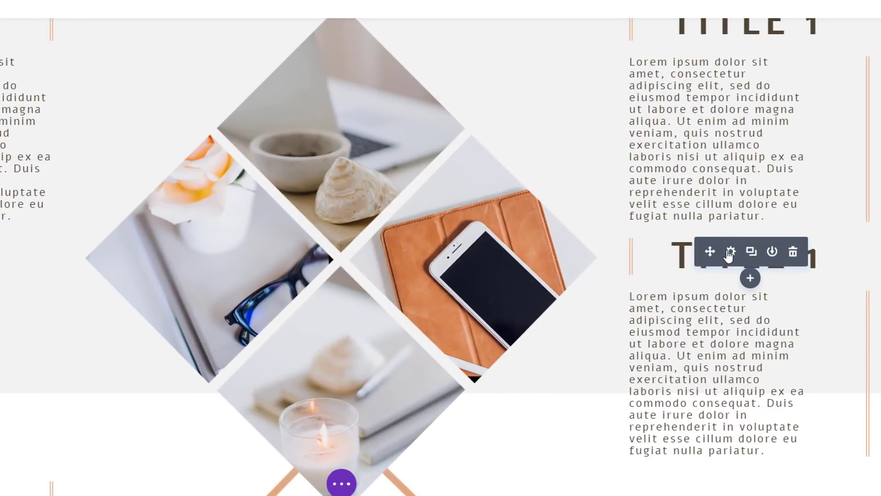
# Set the top custom margin of the third column's lower title module to 350px
pyautogui.click(730, 253)
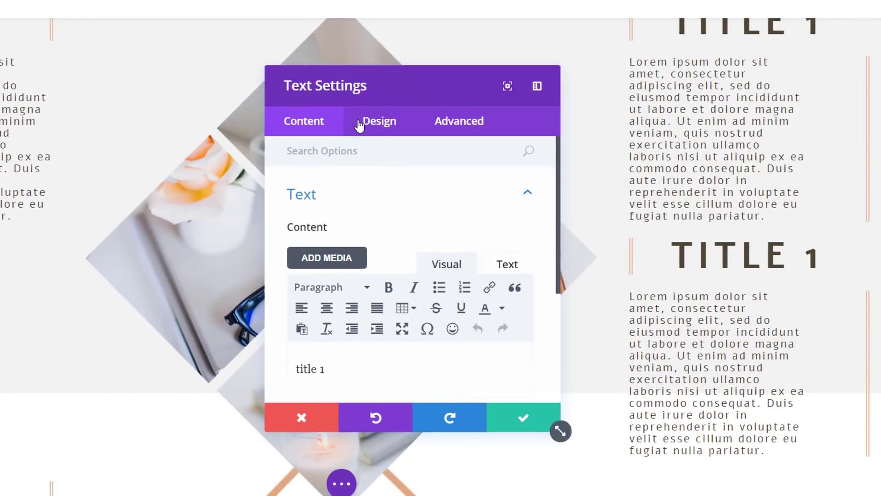
pyautogui.click(376, 121)
pyautogui.click(356, 330)
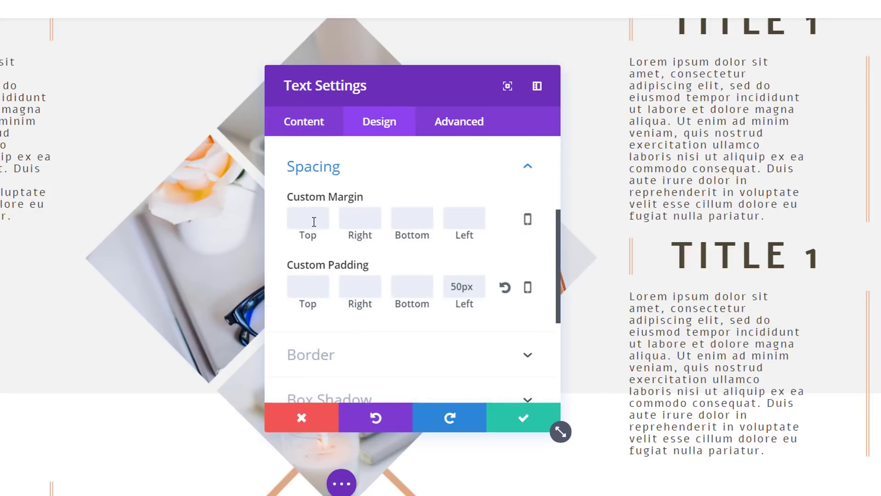
pyautogui.click(314, 221)
pyautogui.write('350px')
# Override the third column's lower title top margin with 0px for tablet and save the module settings
pyautogui.click(533, 227)
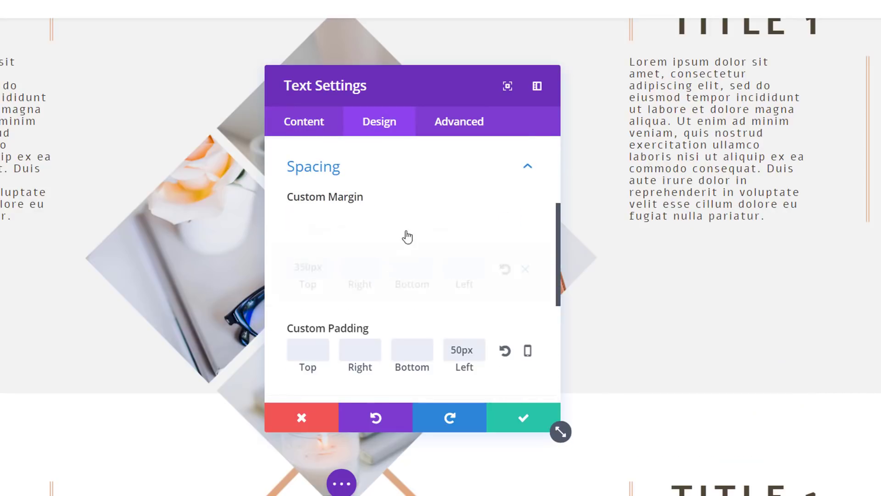
pyautogui.click(385, 229)
pyautogui.click(318, 269)
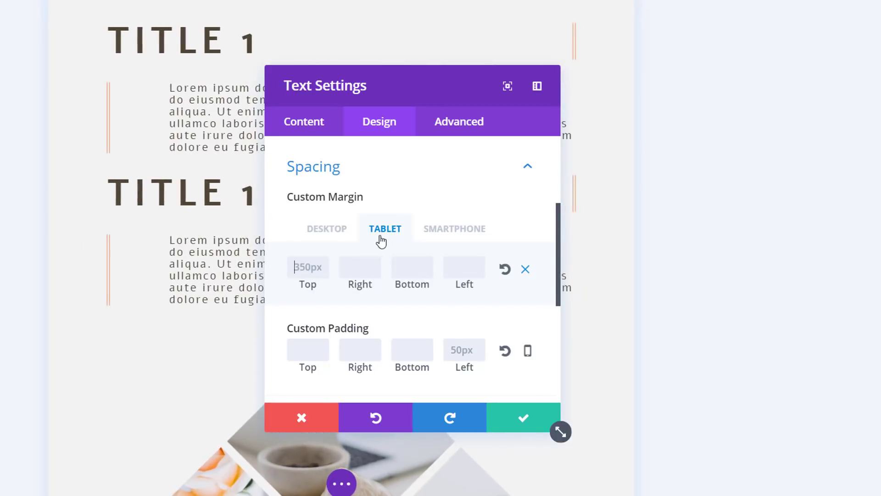
pyautogui.write('0')
pyautogui.click(435, 231)
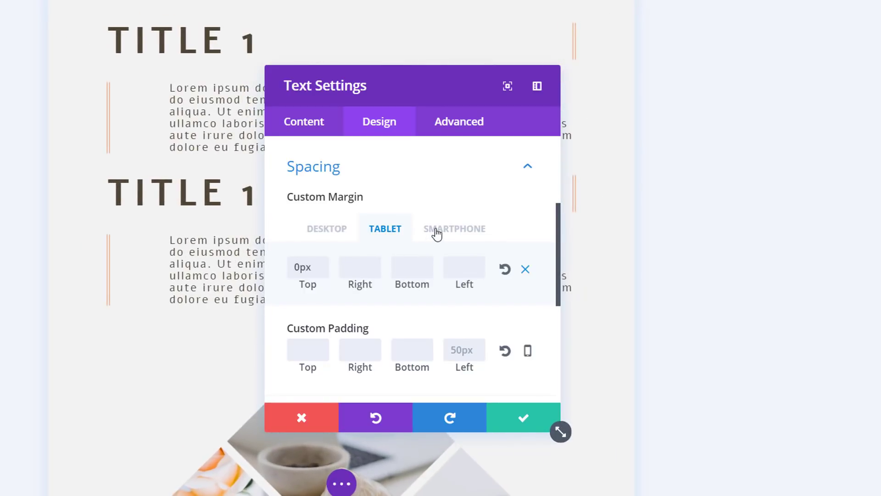
pyautogui.click(386, 229)
pyautogui.click(334, 233)
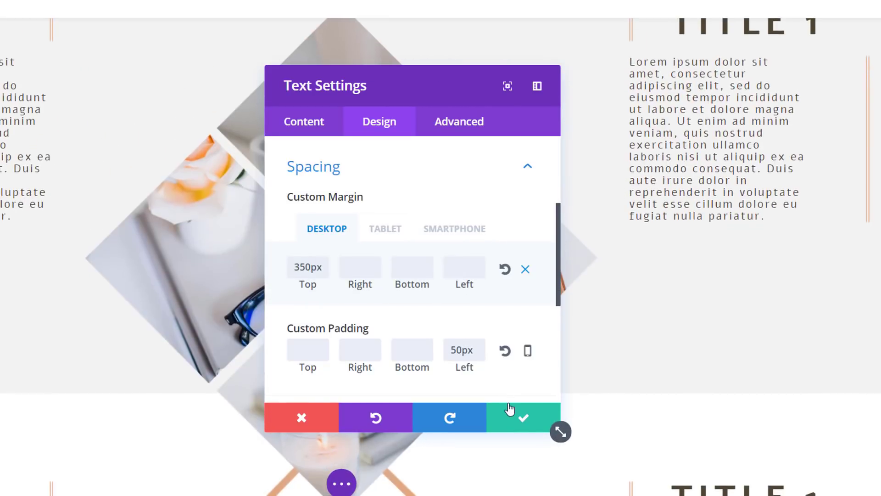
pyautogui.click(511, 416)
# Review the section's layout in desktop, tablet and phone views and save the page
pyautogui.scroll(-5, 688, 214)
pyautogui.scroll(5, 459, 276)
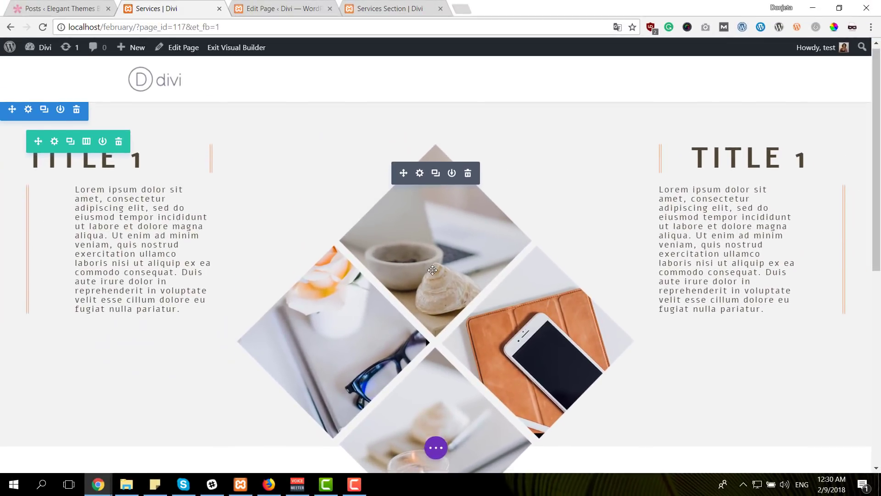
pyautogui.scroll(-5, 505, 284)
pyautogui.scroll(5, 457, 280)
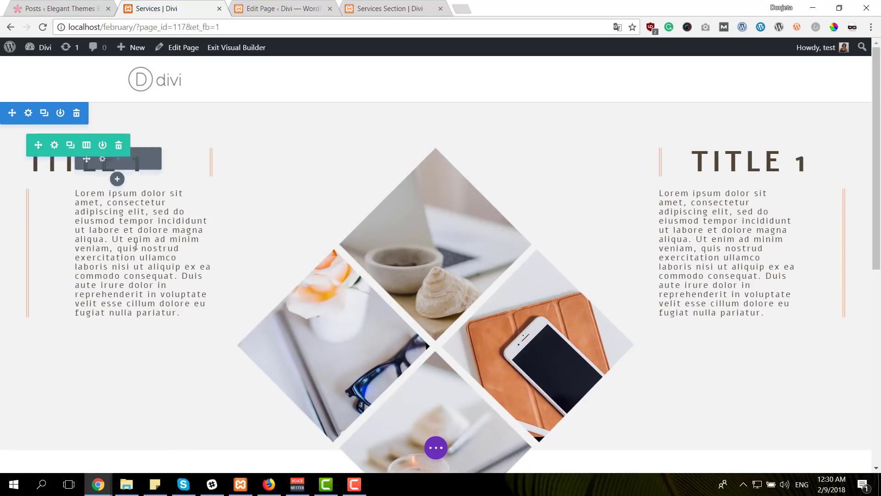
pyautogui.scroll(-5, 434, 455)
pyautogui.click(433, 456)
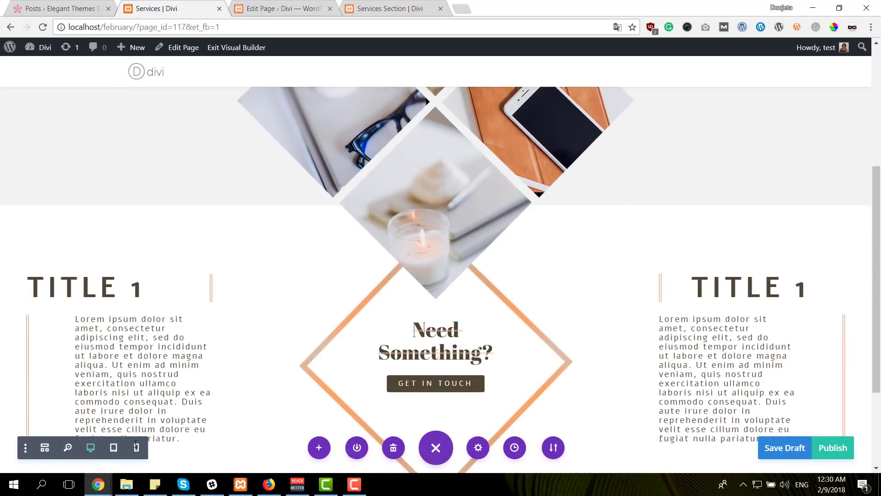
pyautogui.click(113, 447)
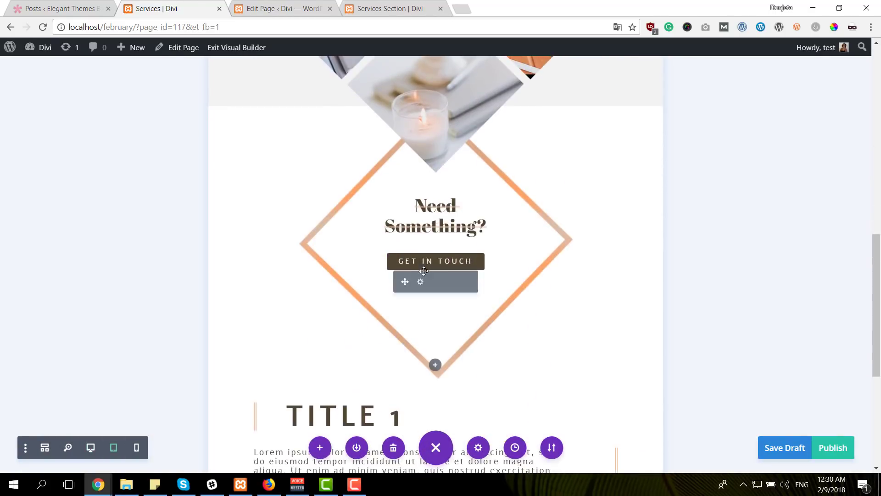
pyautogui.click(136, 447)
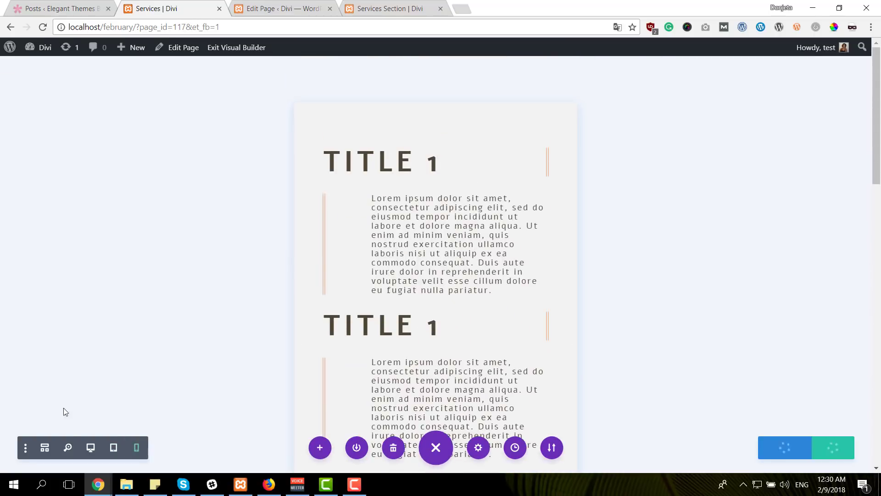
pyautogui.click(90, 448)
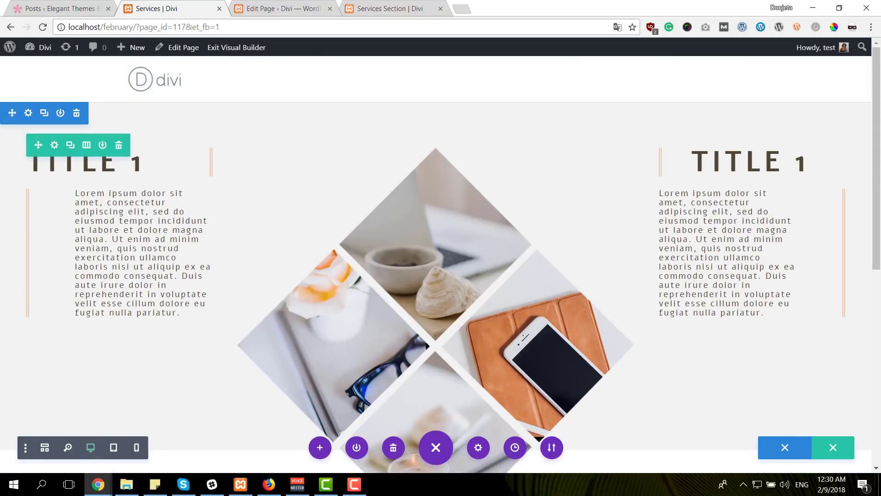